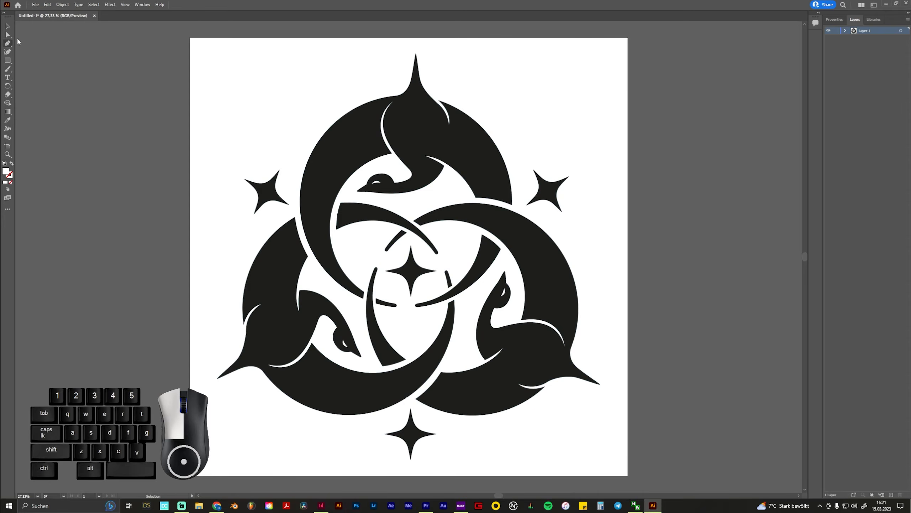
Export the artwork to the Desktop as an SVG file named graphic, accepting the SVG options
click(35, 8)
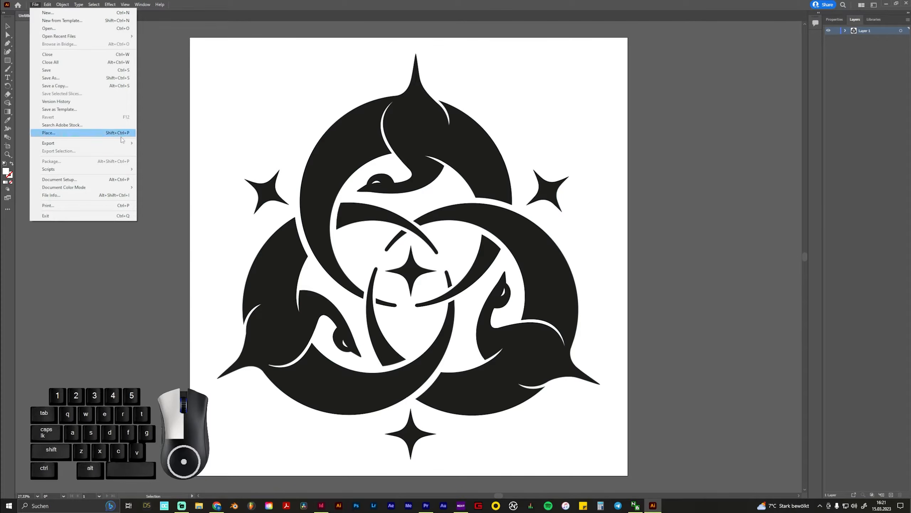
mouse_move(127, 144)
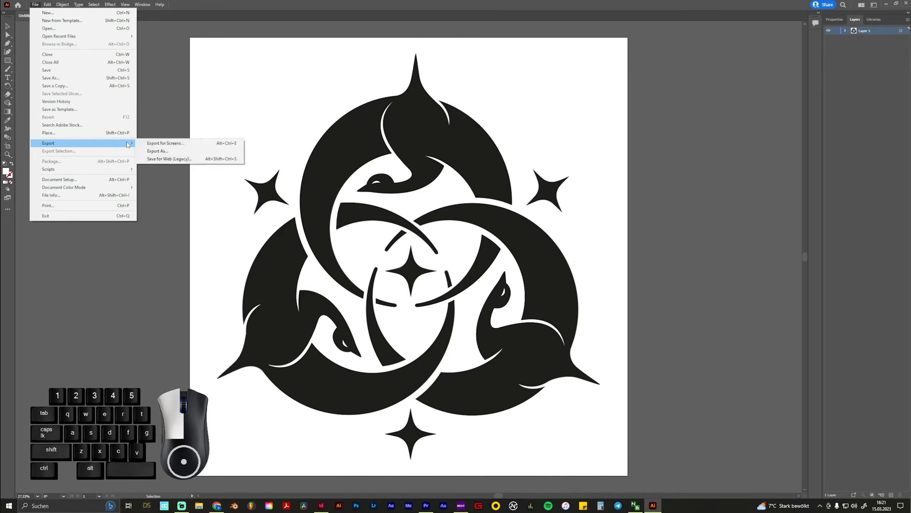
click(163, 151)
click(117, 228)
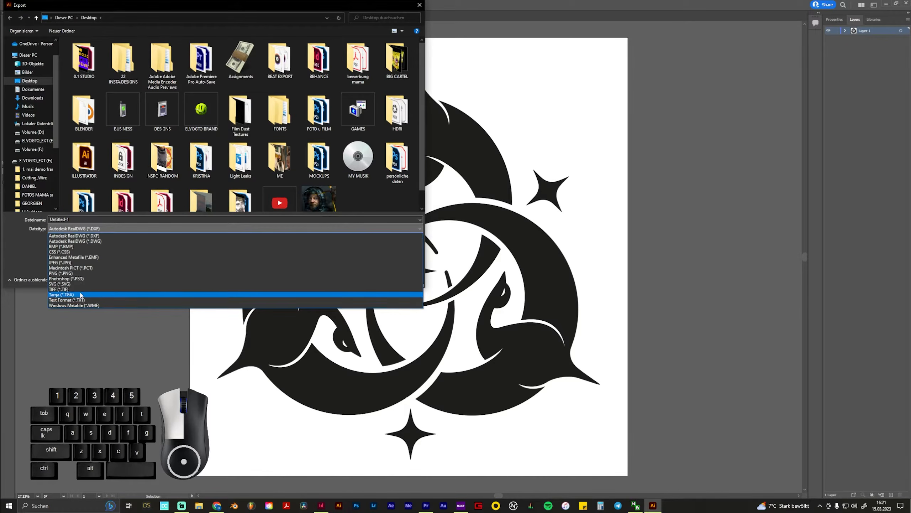
click(64, 285)
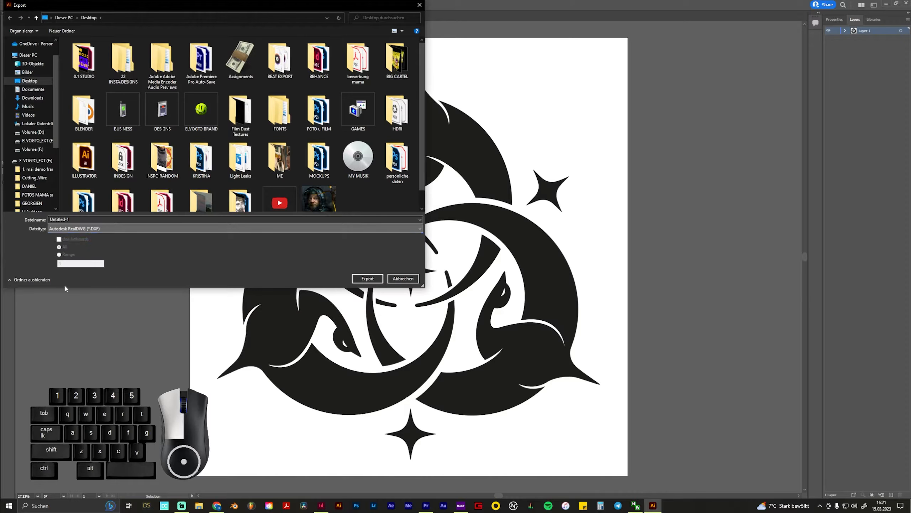
double_click(78, 219)
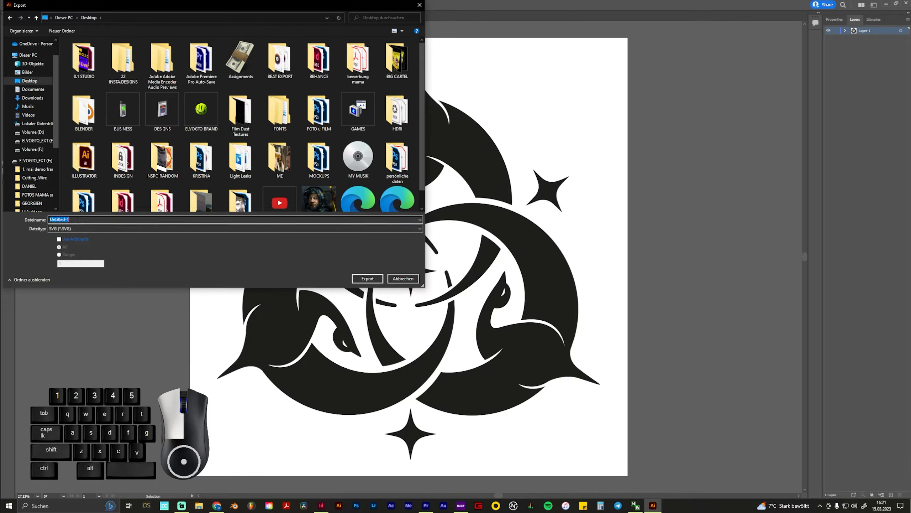
text(graphic)
click(368, 282)
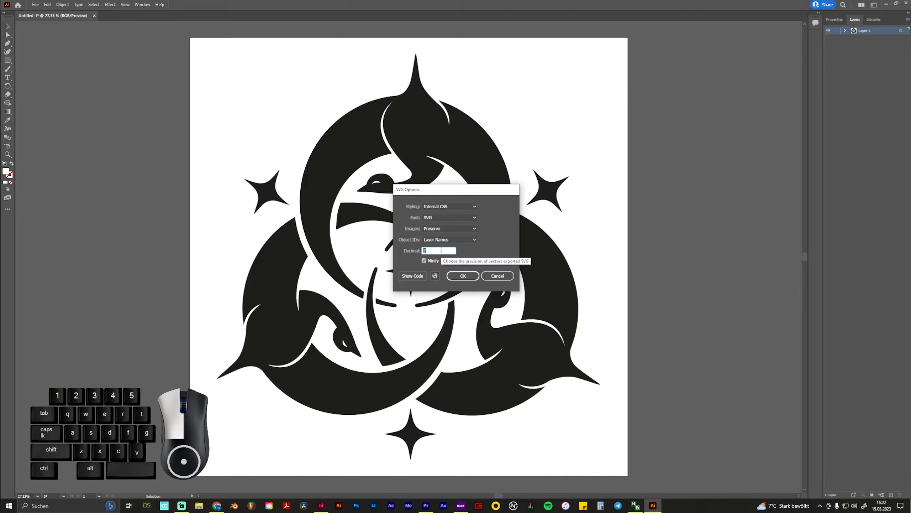
click(463, 276)
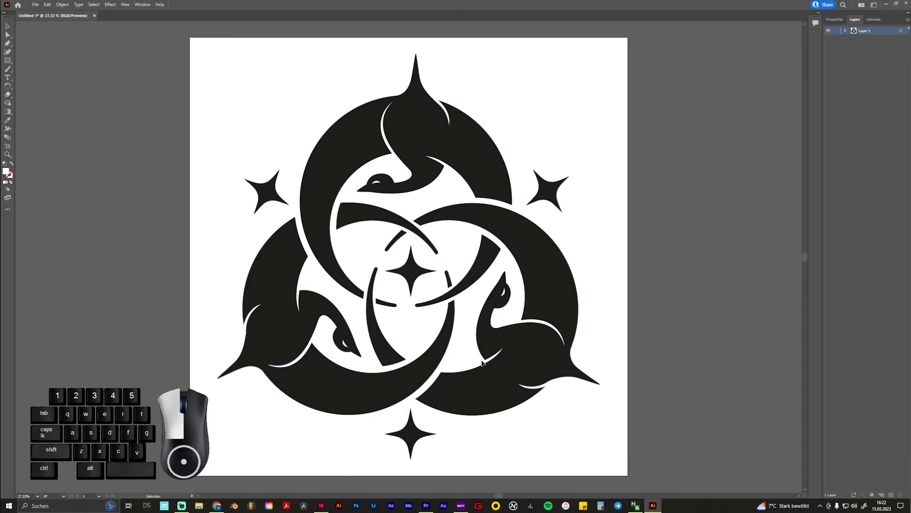
Switch to Blender and delete the default cube, camera and light from the scene
click(234, 506)
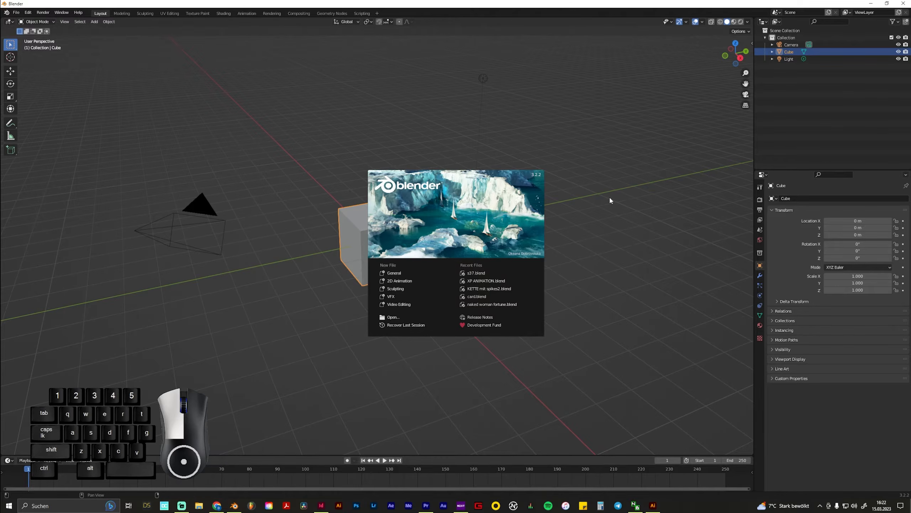
click(610, 200)
key(a)
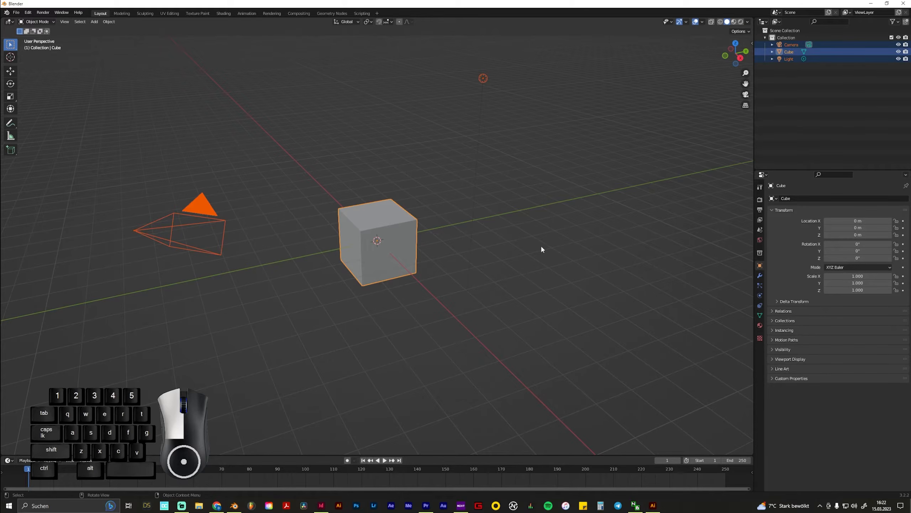
key(Delete)
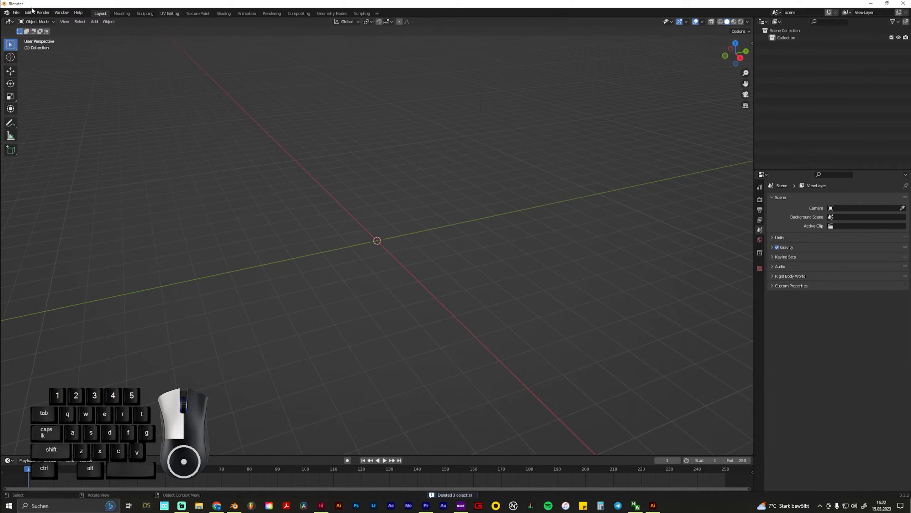
Import graphic.svg from the Desktop as a Scalable Vector Graphics file
click(17, 12)
mouse_move(53, 109)
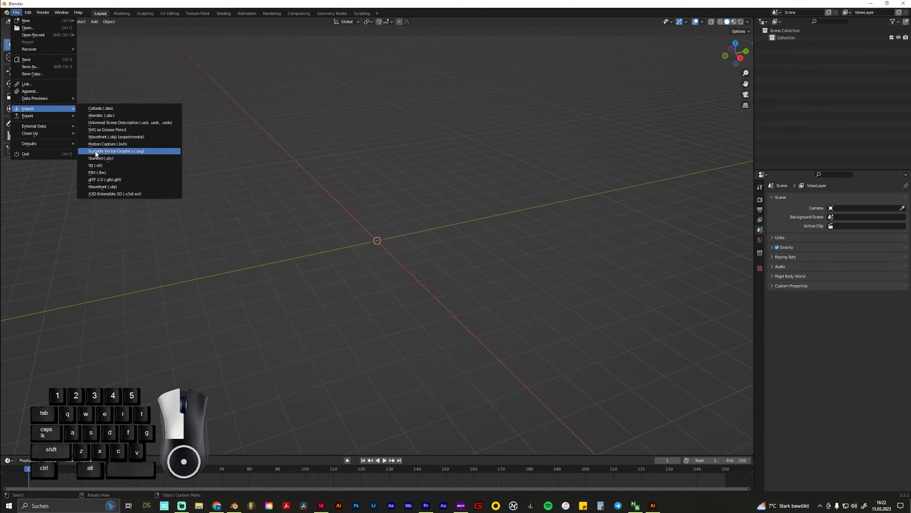
click(139, 152)
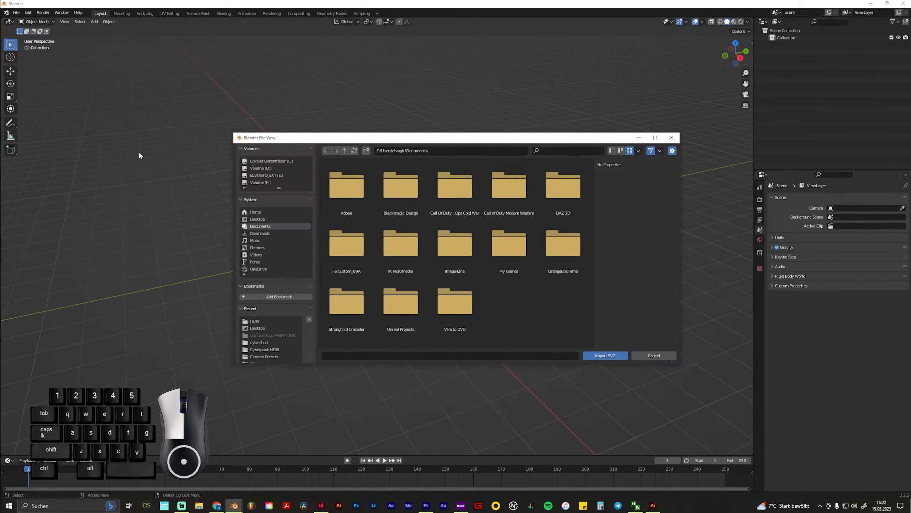
click(253, 219)
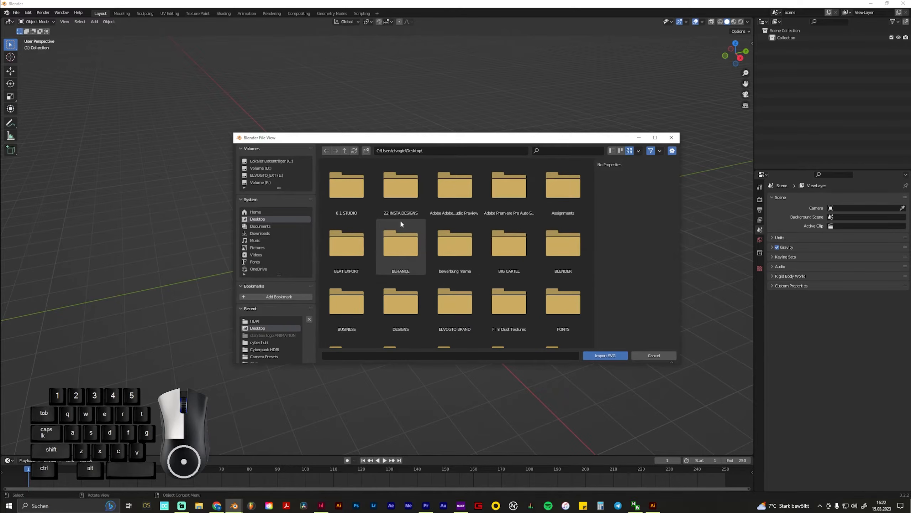
scroll(524, 233, down, 4)
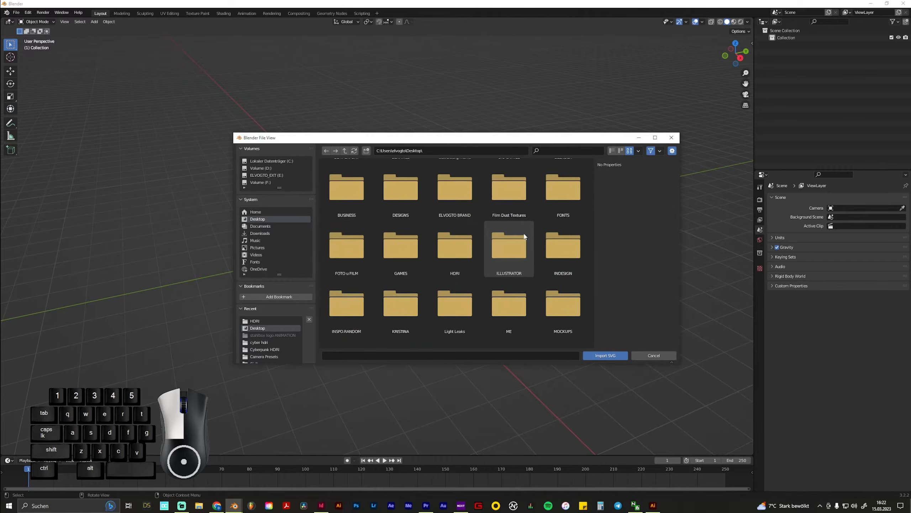
scroll(525, 235, down, 5)
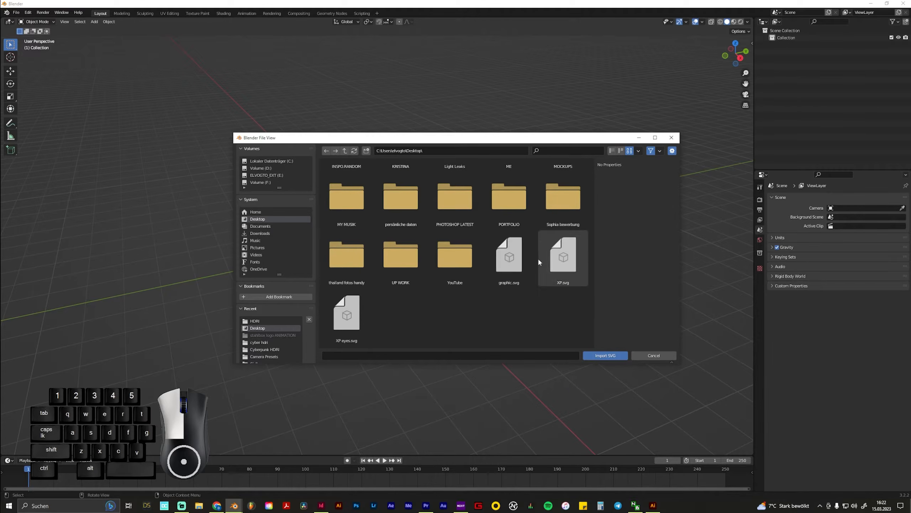
click(516, 257)
click(606, 356)
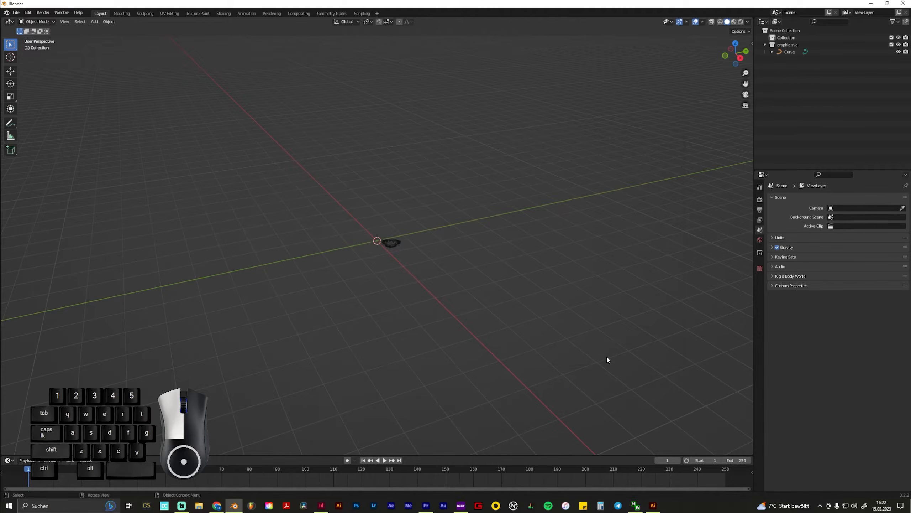
Examine the imported graphic and its position relative to the world origin in perspective, front, right and top views
scroll(399, 257, up, 4)
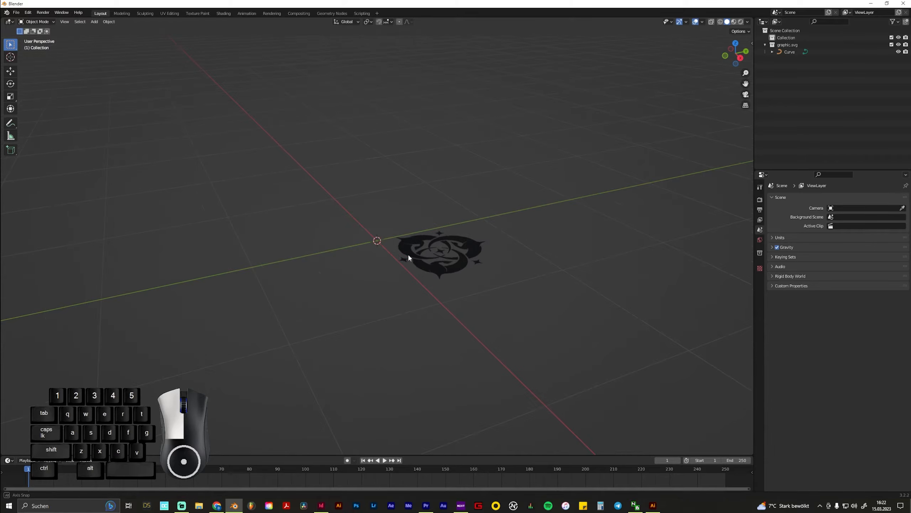
middle_drag(407, 254, 527, 203)
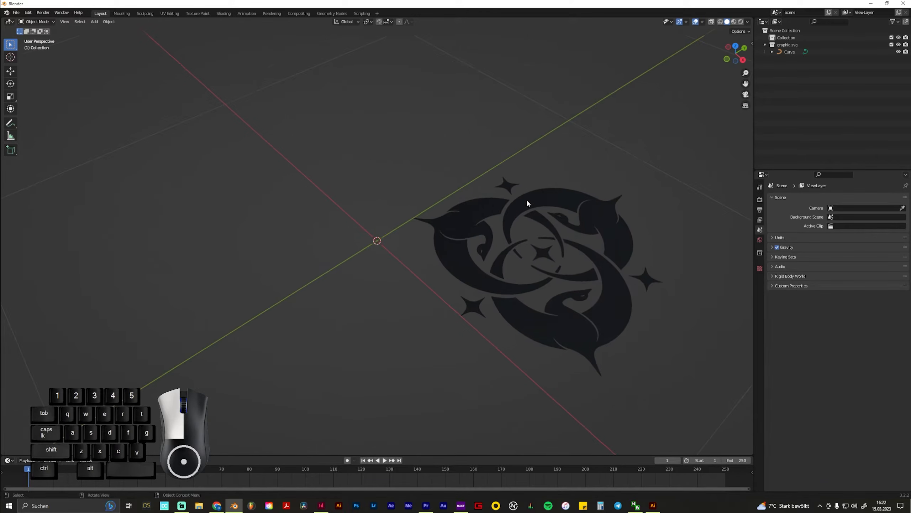
mouse_move(599, 271)
middle_down()
mouse_move(413, 287)
mouse_move(399, 254)
mouse_move(381, 276)
mouse_move(370, 315)
mouse_move(346, 317)
mouse_move(460, 255)
mouse_move(563, 289)
mouse_move(561, 321)
mouse_move(583, 281)
mouse_move(538, 283)
mouse_move(556, 280)
mouse_move(533, 270)
mouse_move(532, 287)
middle_up()
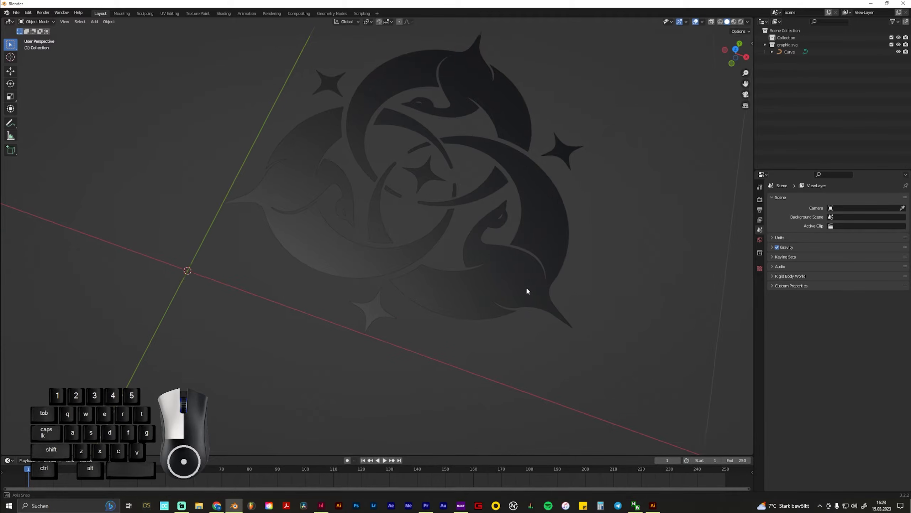
middle_drag(529, 292, 446, 298)
scroll(430, 293, down, 3)
shift+middle_drag(382, 289, 490, 334)
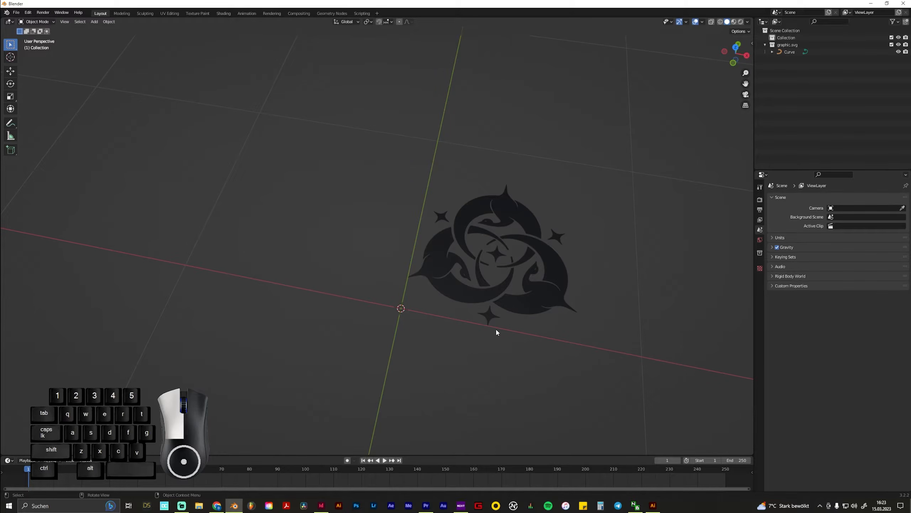
key(1)
key(3)
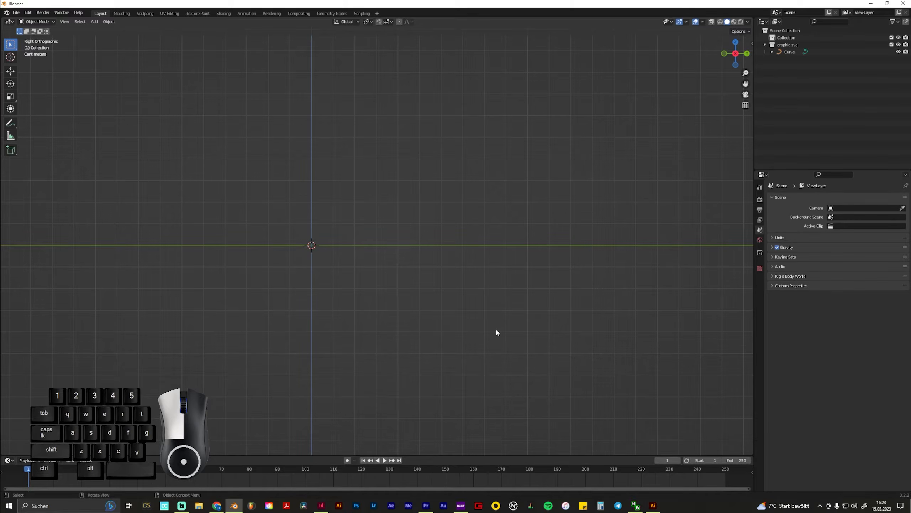
key(1)
key(3)
key(7)
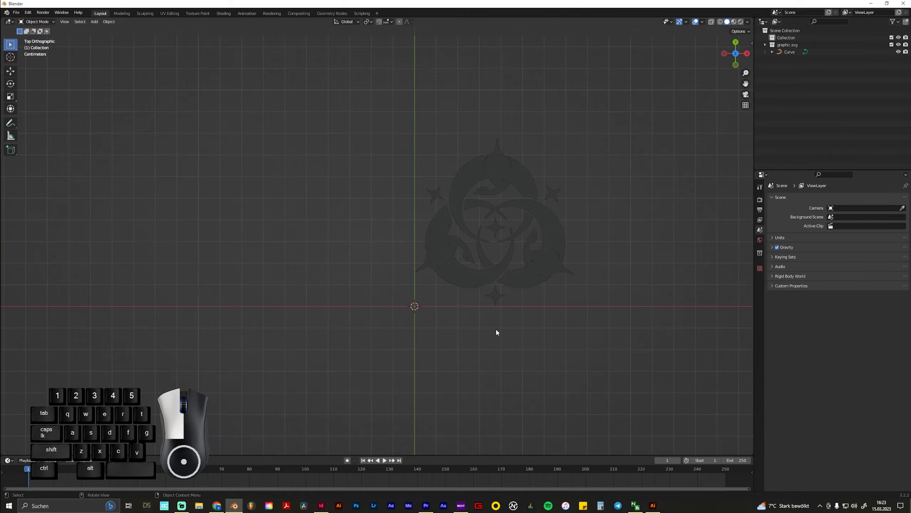
scroll(605, 270, up, 2)
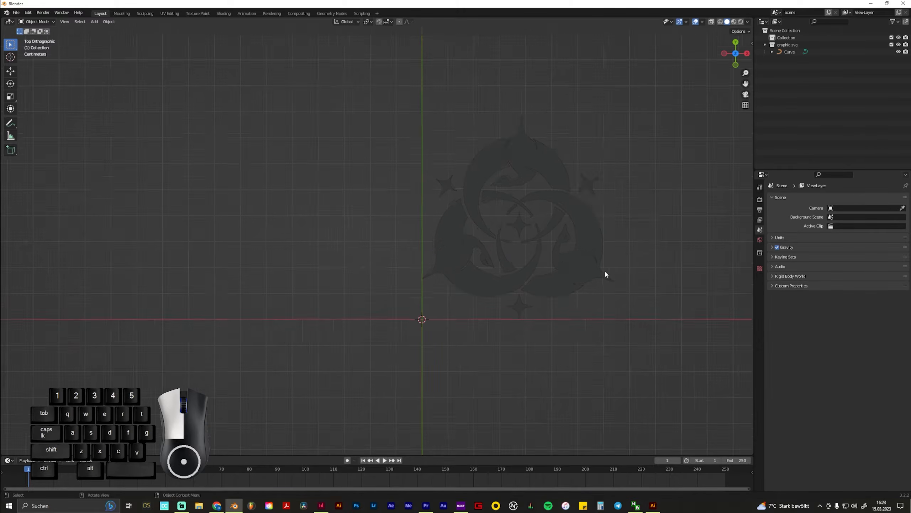
mouse_move(648, 284)
middle_down()
mouse_move(557, 293)
mouse_move(607, 290)
mouse_move(647, 267)
middle_up()
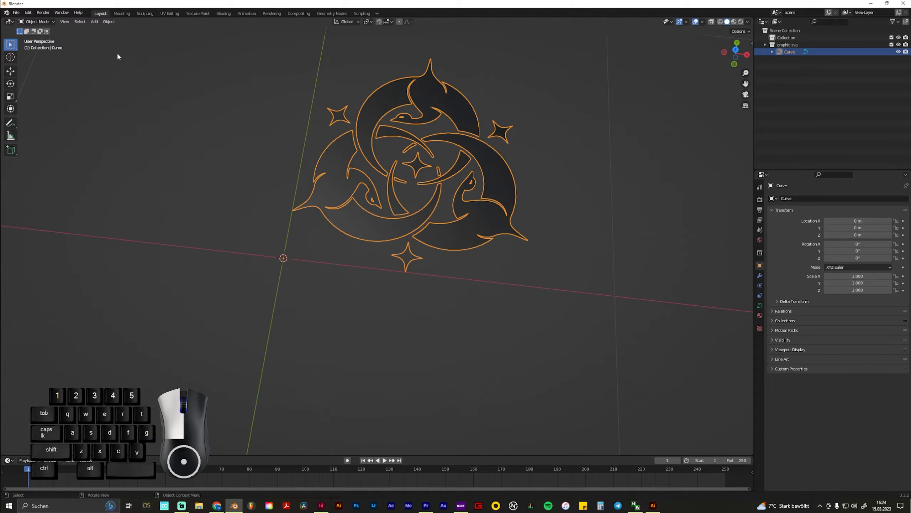
Center the imported curve on its origin using Geometry to Origin
click(109, 22)
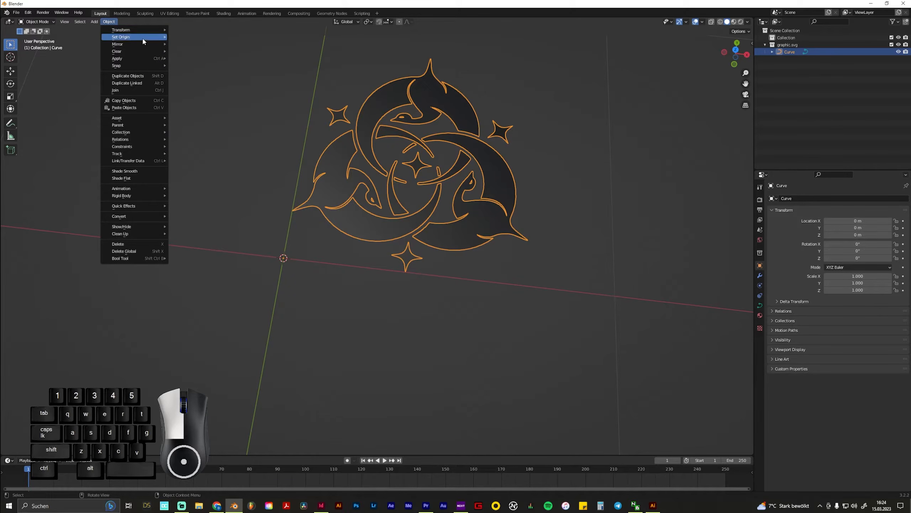
mouse_move(144, 40)
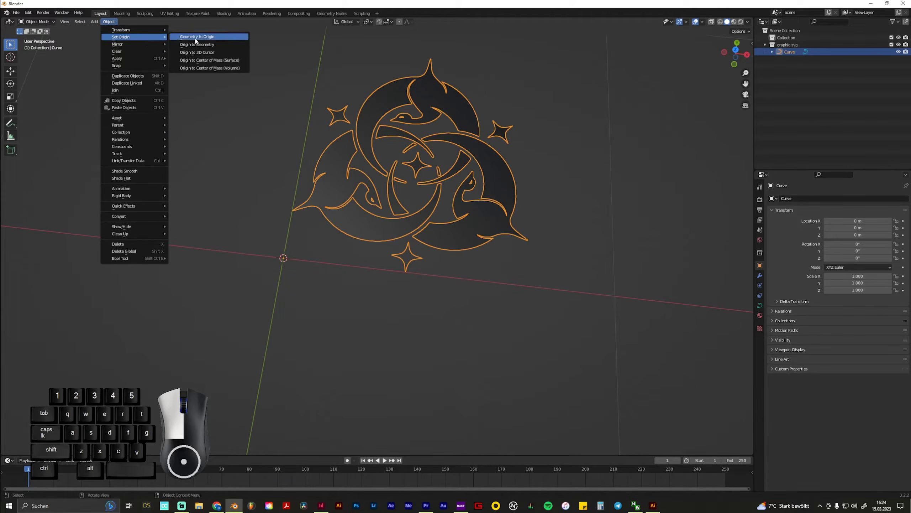
click(225, 39)
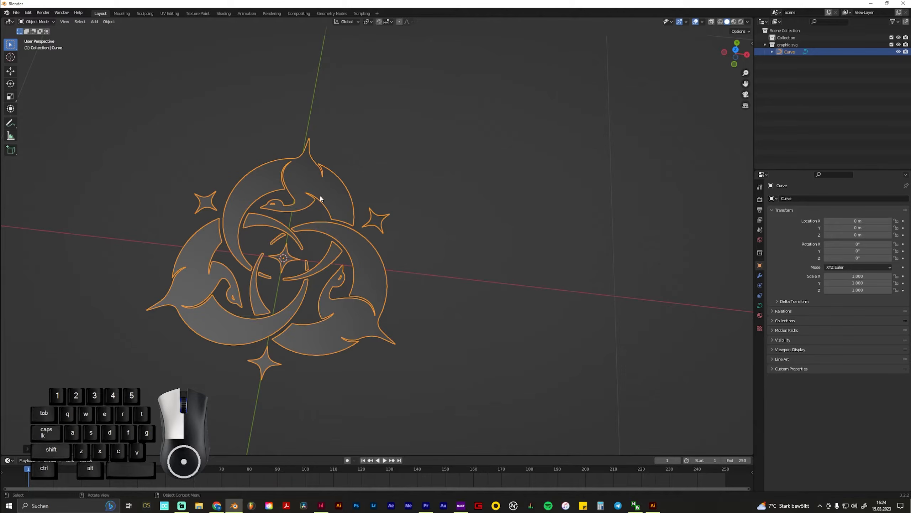
Rotate the imported curve 90° around the global X axis to stand it upright
click(485, 256)
middle_drag(428, 241, 494, 215)
click(493, 216)
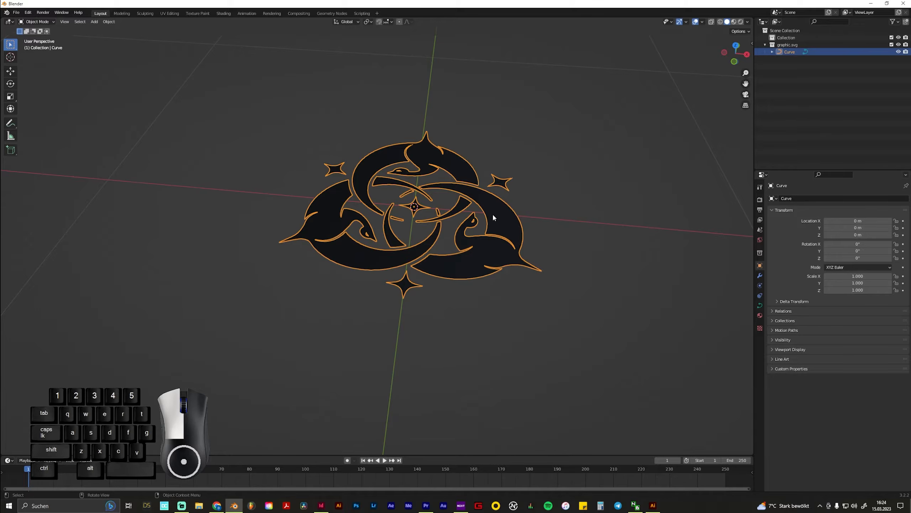
key(r)
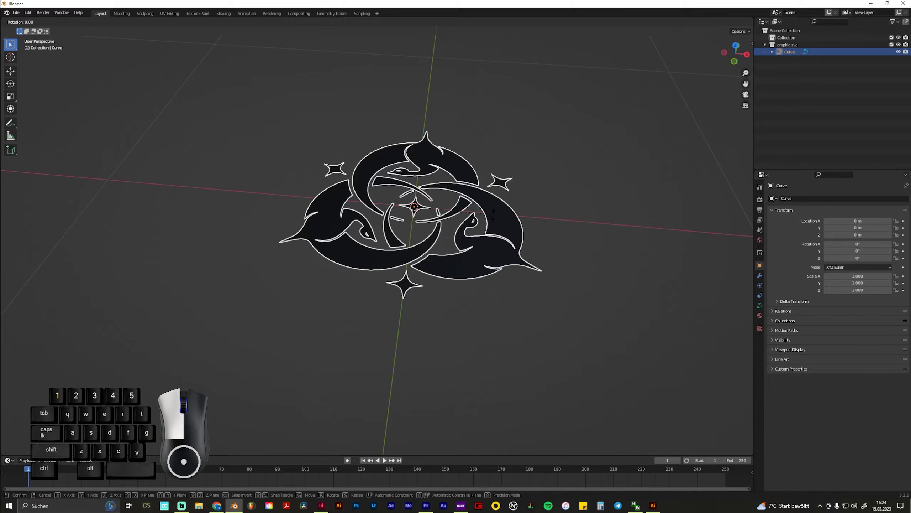
key(x)
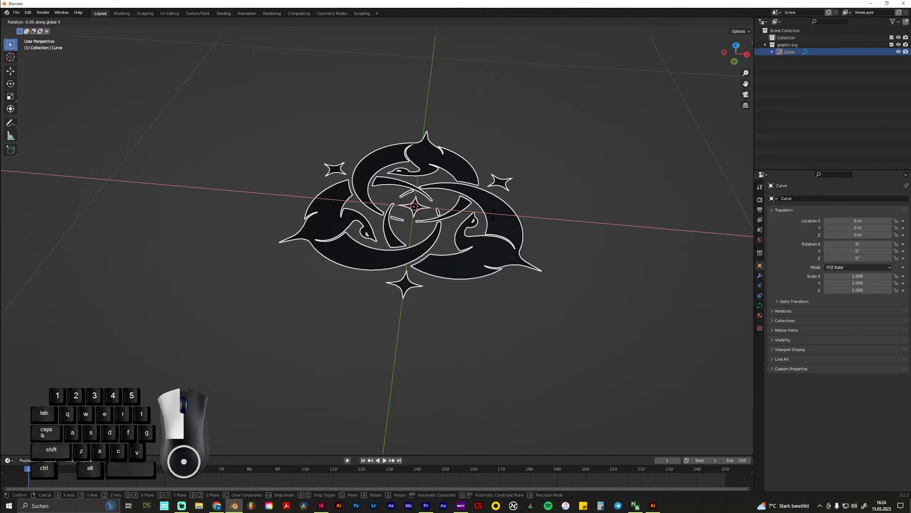
text(90)
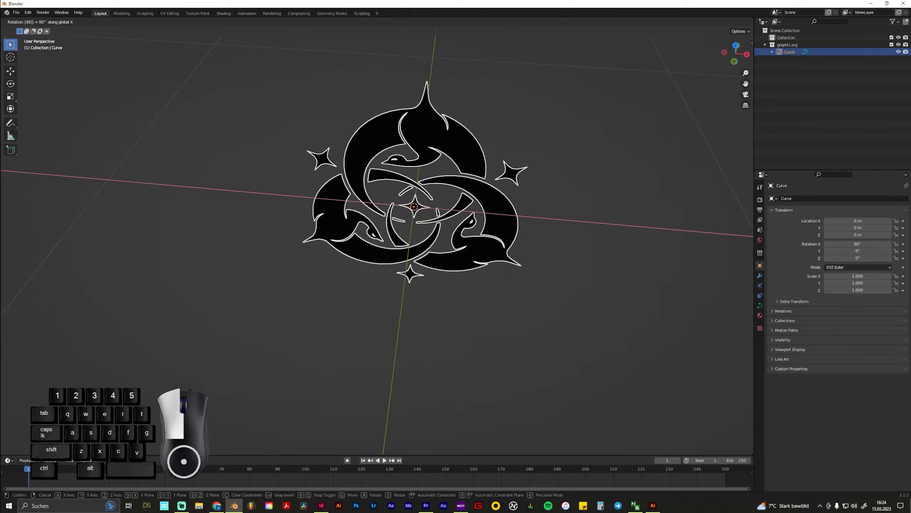
key(Return)
Inspect the upright graphic's flat shape from the front and side angles, keeping the curve selected
middle_drag(487, 215, 512, 195)
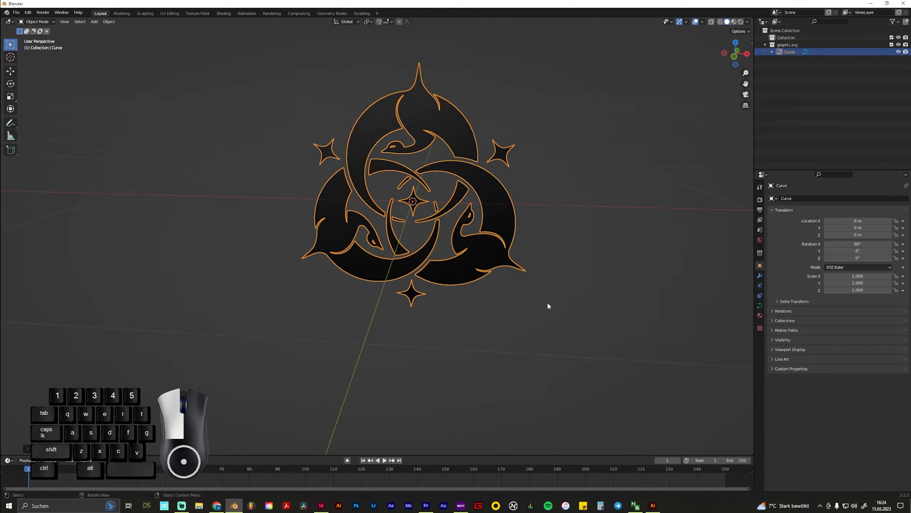
click(548, 302)
middle_drag(534, 250, 498, 241)
middle_drag(554, 215, 439, 233)
click(456, 229)
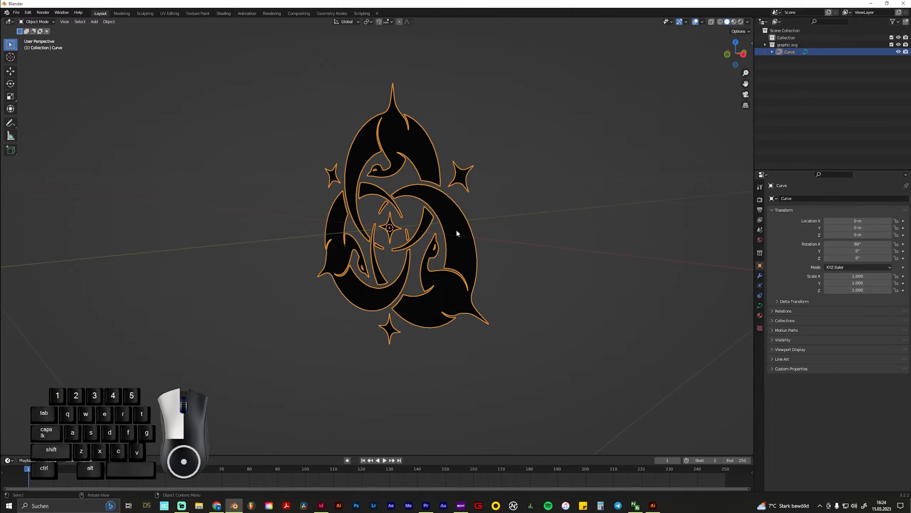
scroll(558, 259, up, 3)
scroll(579, 257, down, 1)
middle_drag(579, 257, 564, 266)
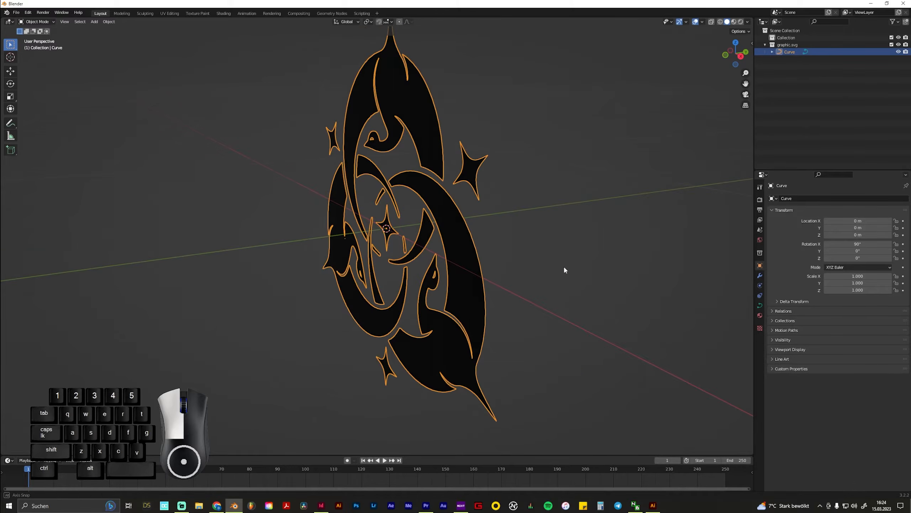
click(537, 249)
click(464, 268)
Extrude the curve by 1 m in its geometry settings and view the resulting depth
click(761, 306)
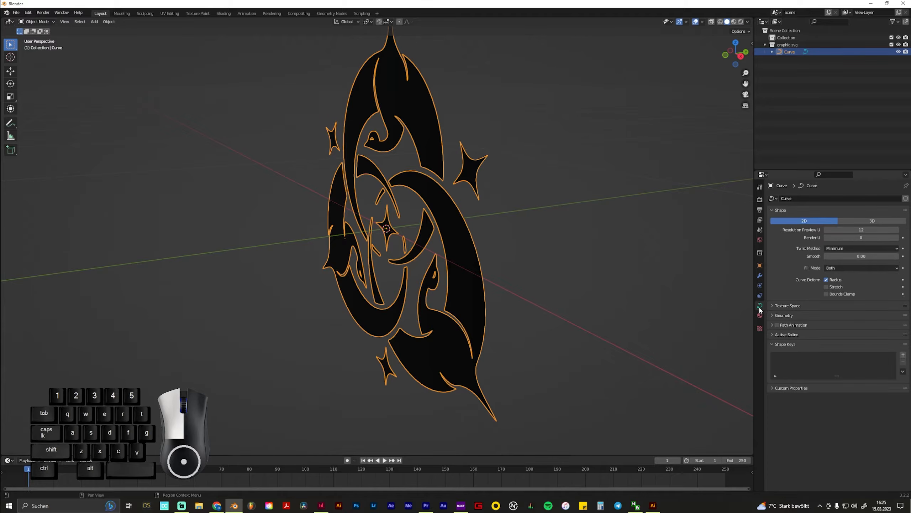
click(772, 314)
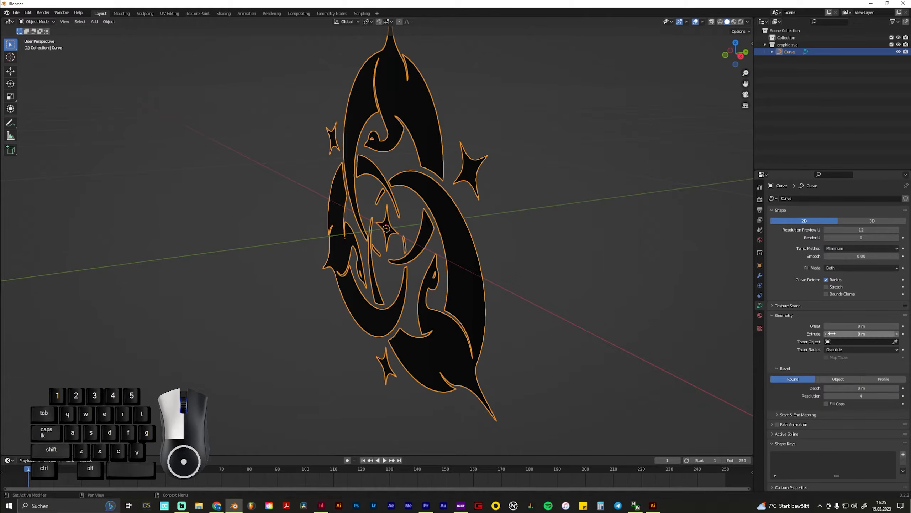
click(865, 334)
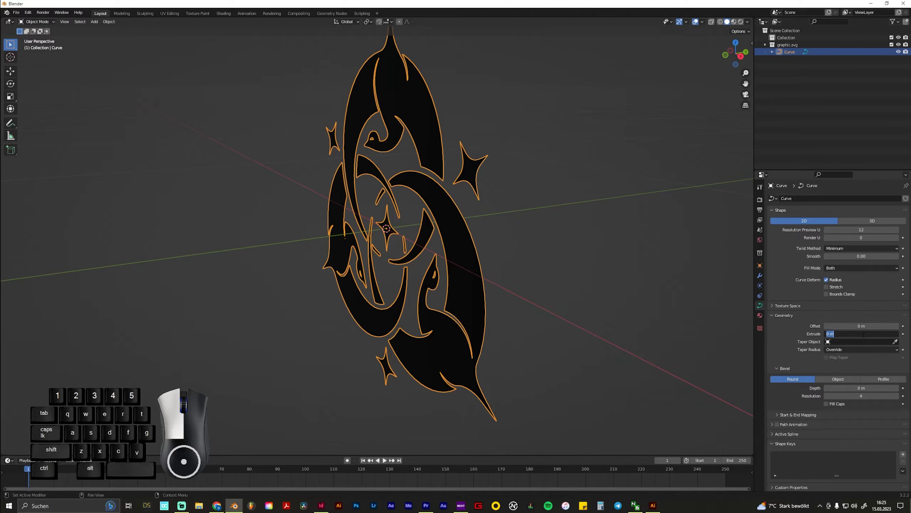
text(1)
key(Return)
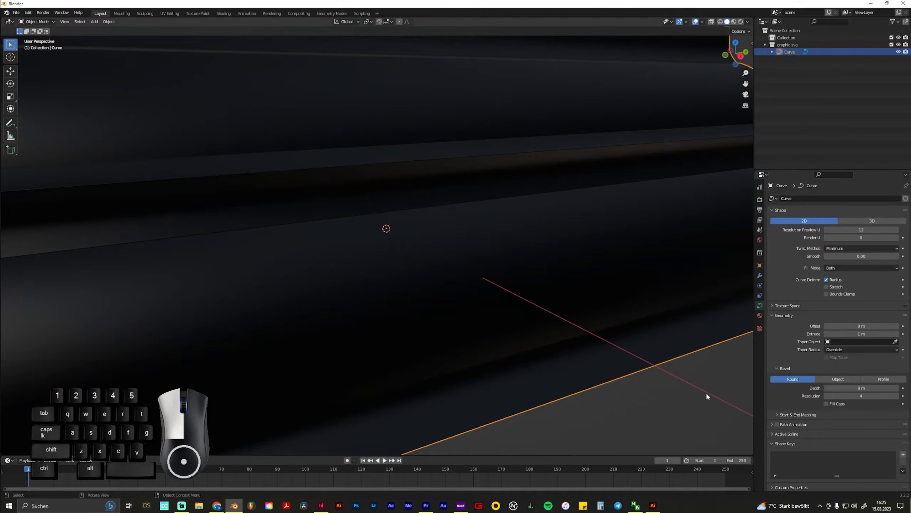
scroll(706, 397, down, 6)
middle_drag(295, 261, 368, 269)
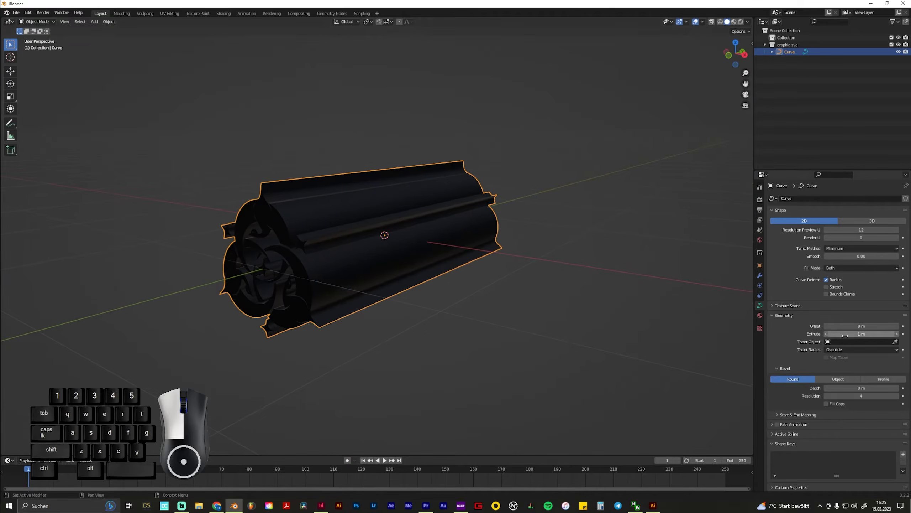
Set the curve's extrusion to 0.03 m and check the thickness from the front
drag(863, 333, 828, 333)
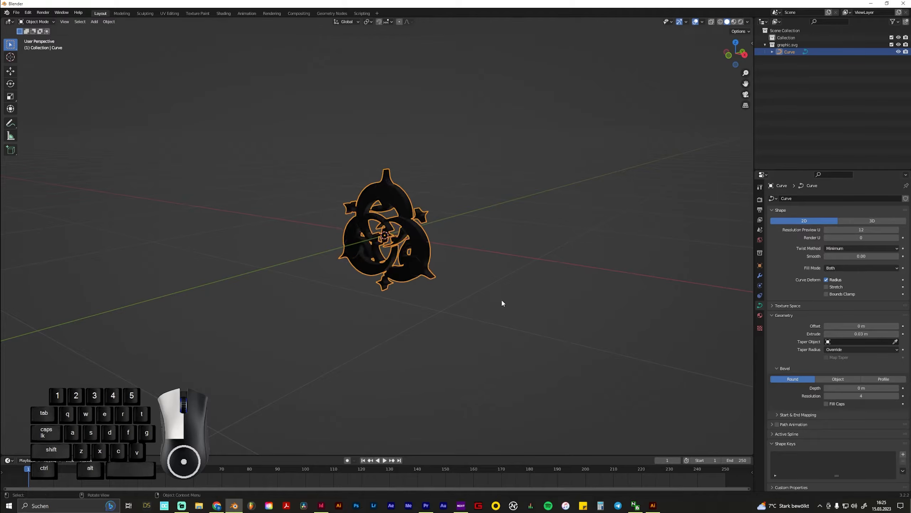
middle_drag(502, 301, 457, 298)
scroll(415, 259, up, 5)
middle_drag(415, 261, 527, 262)
scroll(528, 252, up, 3)
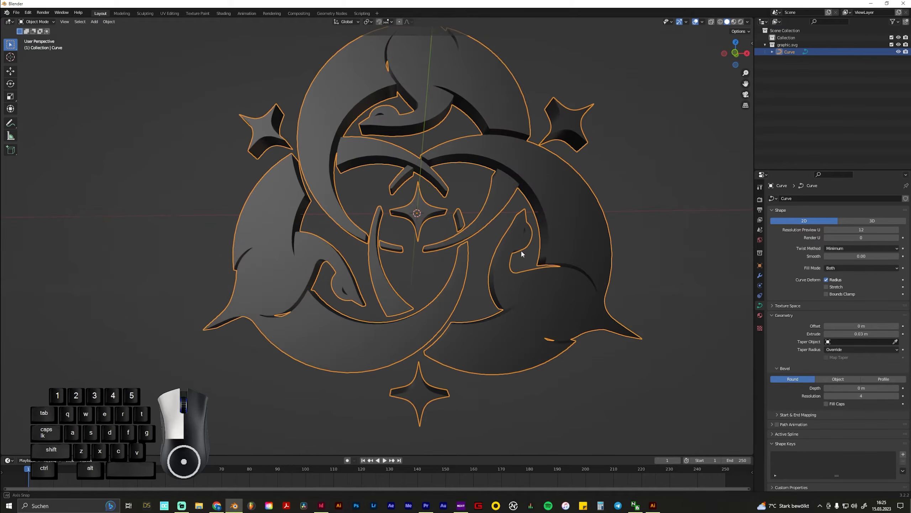
Remove the SVGMat material slot from the curve and inspect the extruded edges up close
click(760, 315)
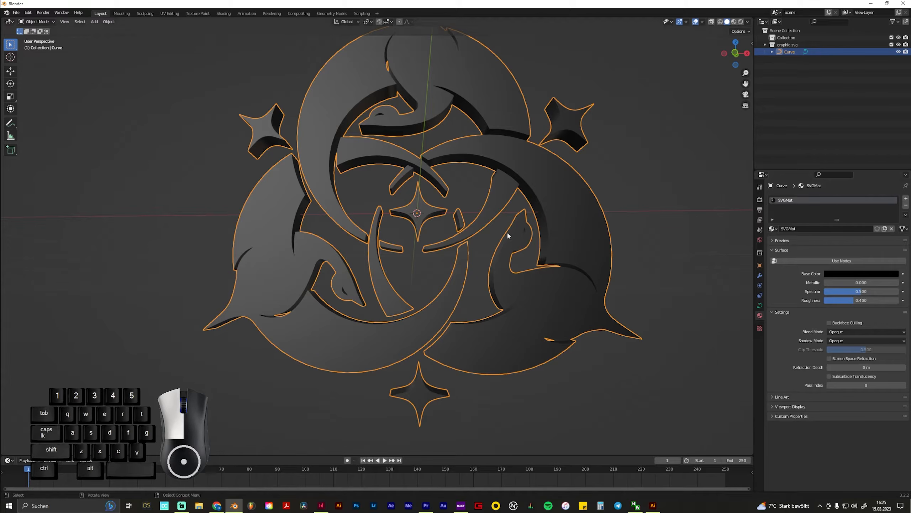
click(906, 206)
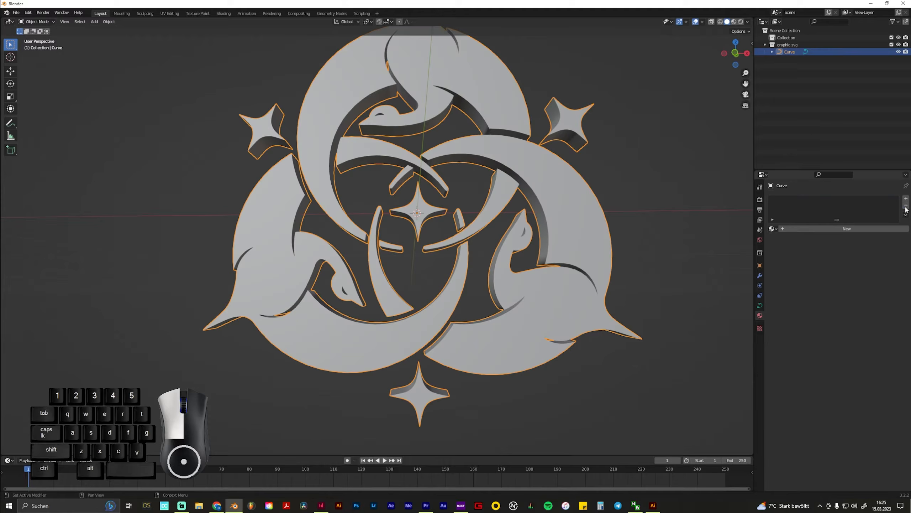
middle_drag(692, 262, 628, 287)
scroll(445, 287, up, 5)
middle_drag(401, 280, 436, 297)
scroll(305, 223, up, 5)
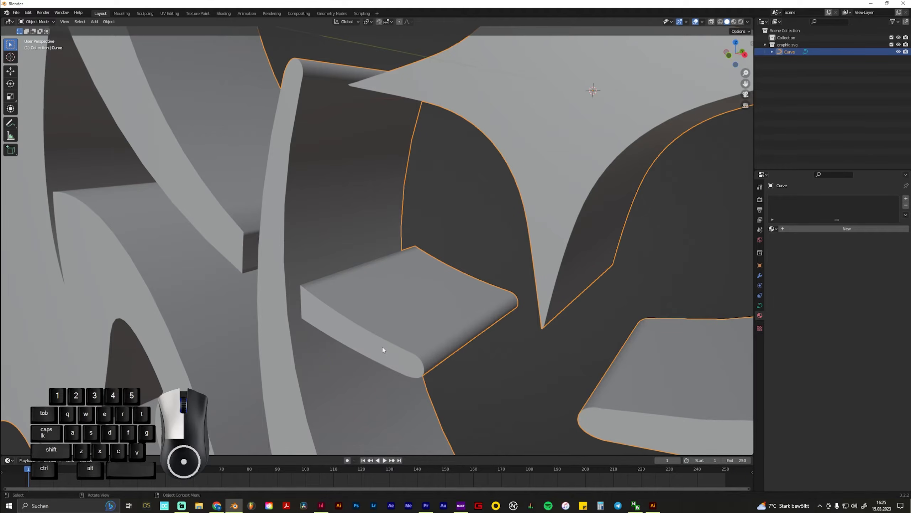
scroll(383, 348, down, 6)
middle_drag(385, 342, 434, 350)
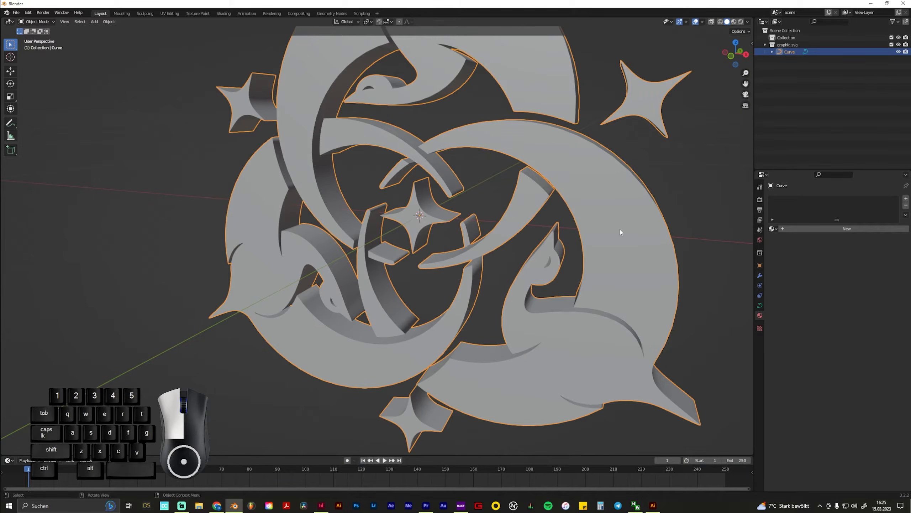
Set the curve's round bevel depth to 0.04 m
click(760, 306)
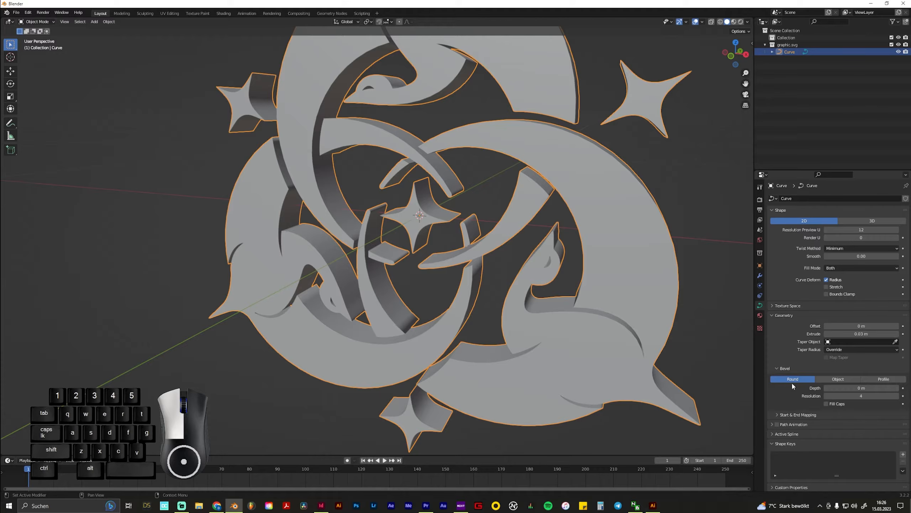
double_click(861, 387)
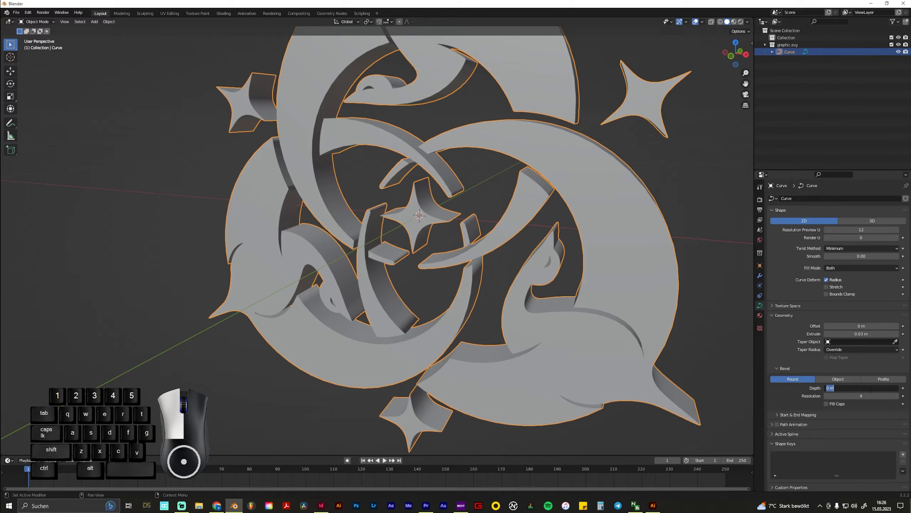
text(0.04)
key(Return)
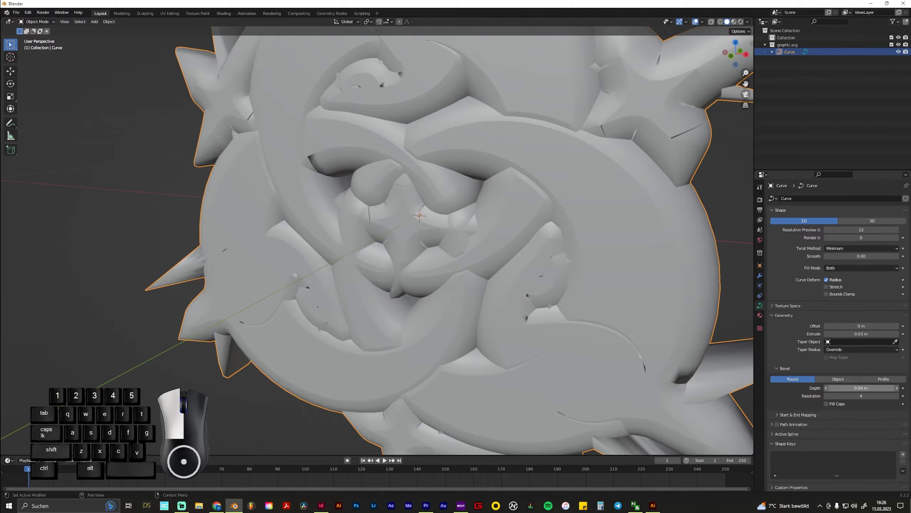
Set the curve's bevel depth to 0.004 m
click(870, 389)
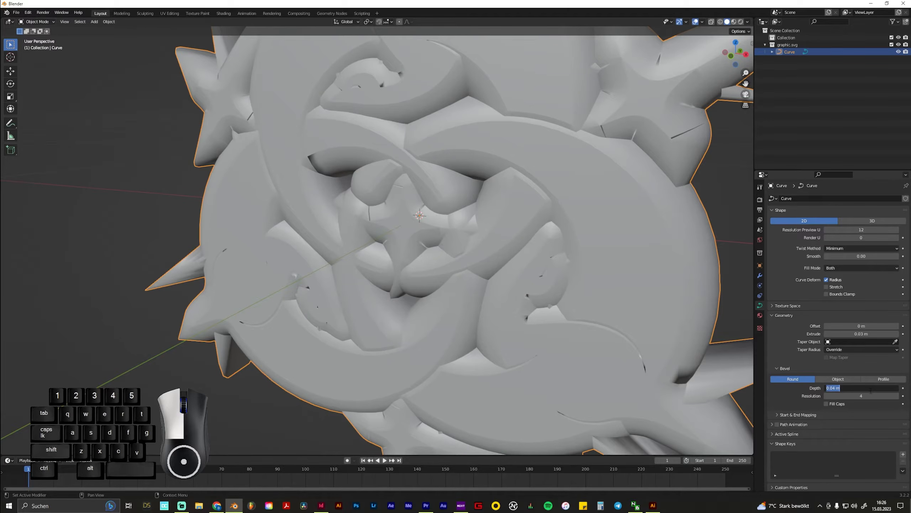
text(0.004)
key(Return)
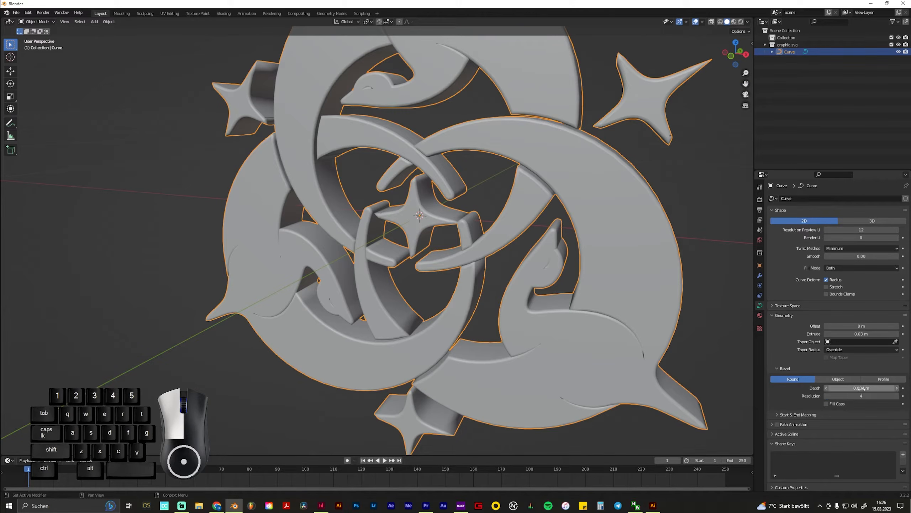
Set the curve's bevel depth to 0.002 m and check the edges around the central star
click(870, 389)
click(837, 388)
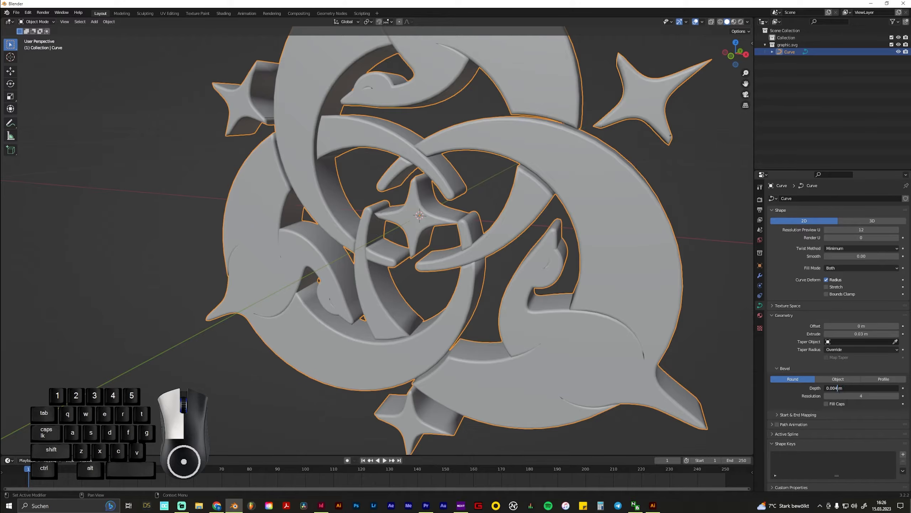
key(BackSpace)
text(2)
key(Return)
scroll(458, 199, up, 4)
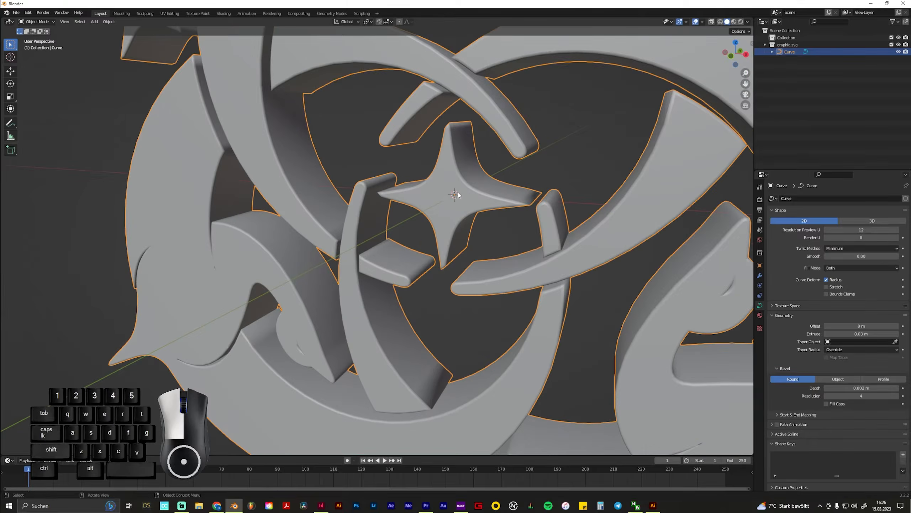
Set the curve's bevel depth to 0.001 m
click(854, 387)
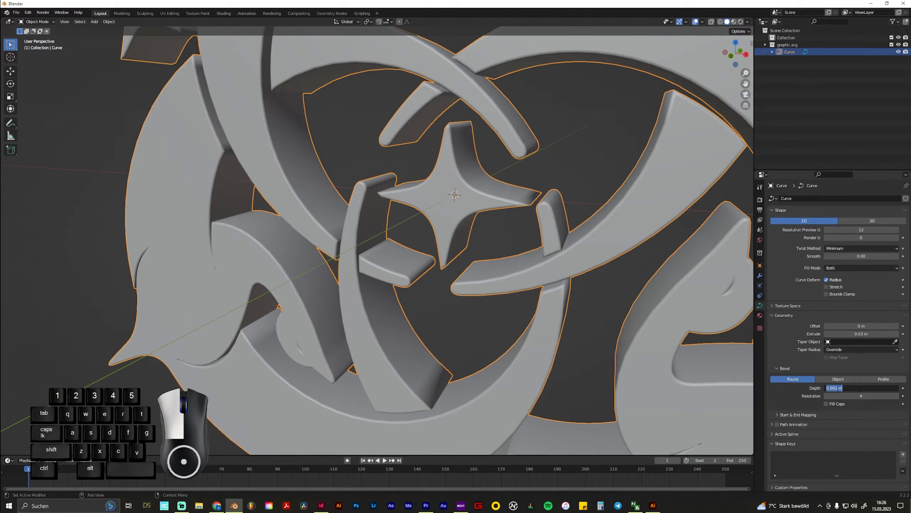
click(838, 389)
key(Return)
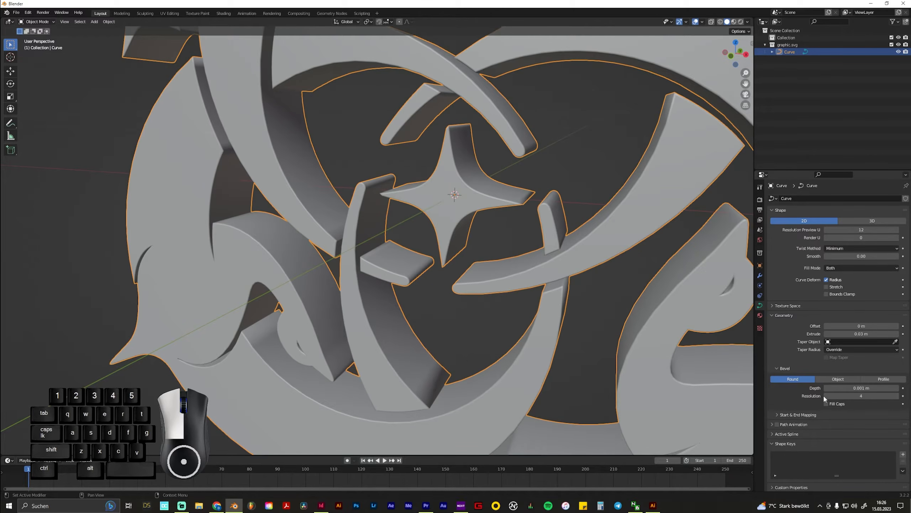
Examine the bevelled edges around the central star from the front and side at close range
scroll(601, 309, down, 6)
middle_drag(596, 313, 584, 284)
scroll(448, 250, up, 4)
middle_drag(377, 194, 405, 207)
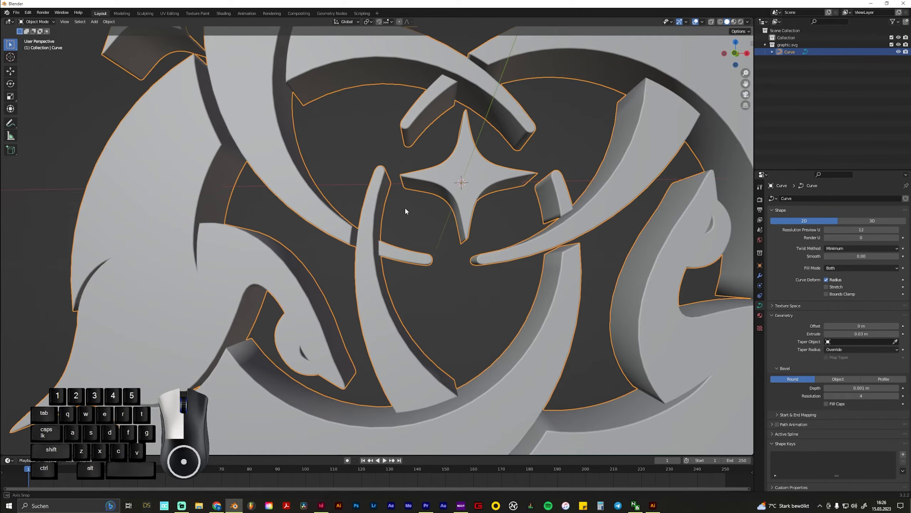
scroll(511, 251, down, 2)
middle_drag(482, 252, 515, 254)
scroll(485, 250, up, 6)
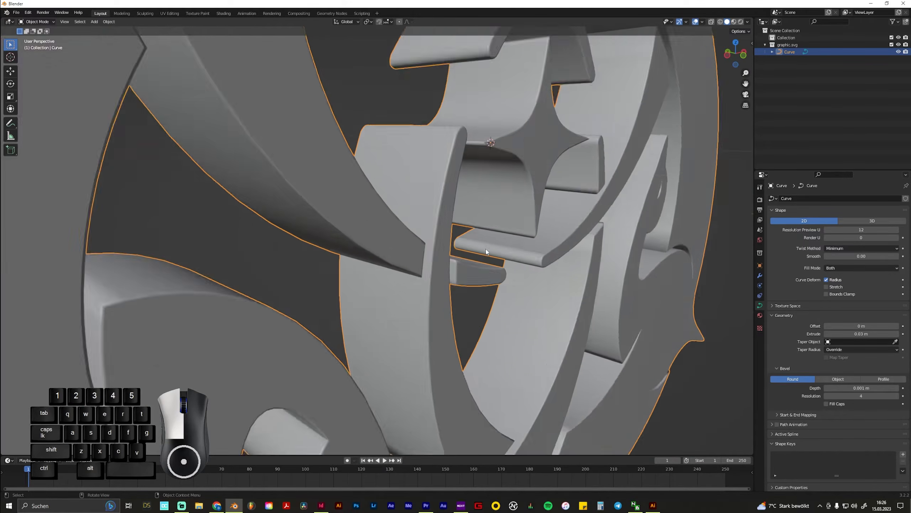
middle_drag(596, 283, 533, 281)
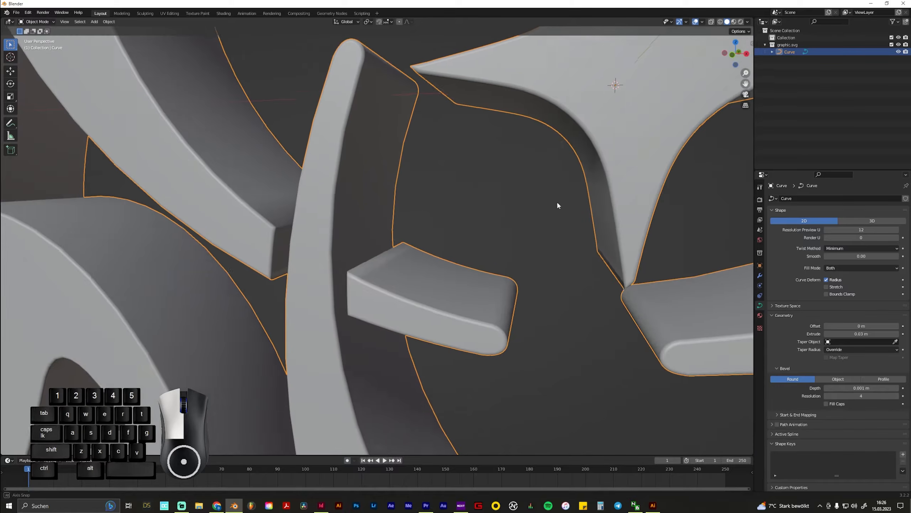
scroll(553, 204, up, 3)
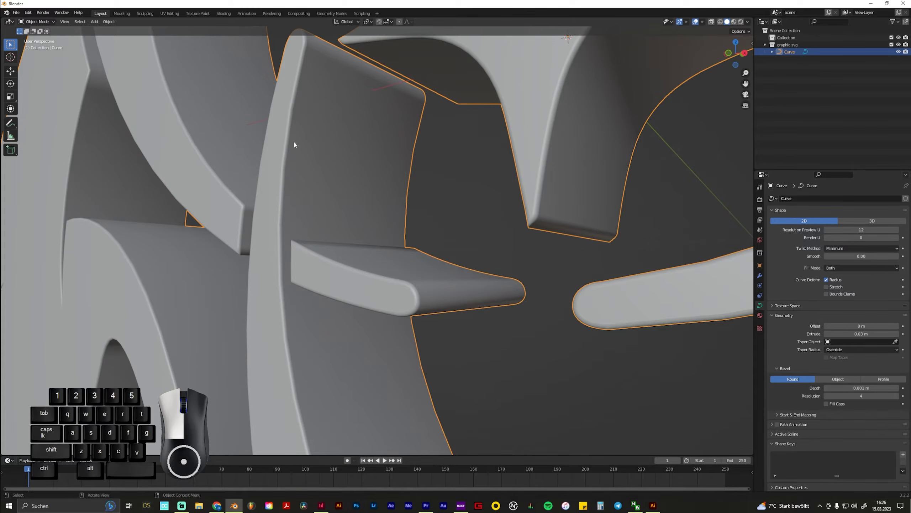
scroll(475, 319, down, 8)
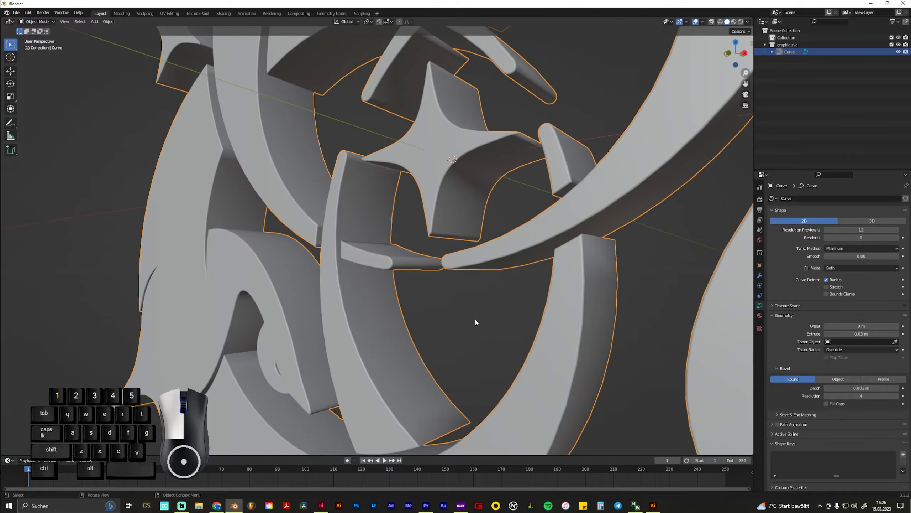
Deselect the curve and examine the whole extruded graphic from several angles and distances
click(416, 301)
scroll(421, 255, down, 6)
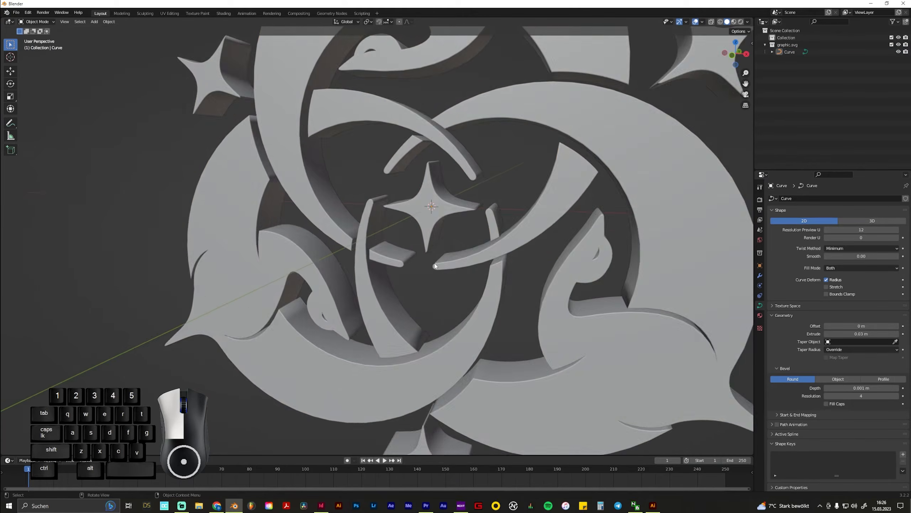
middle_drag(427, 114, 498, 225)
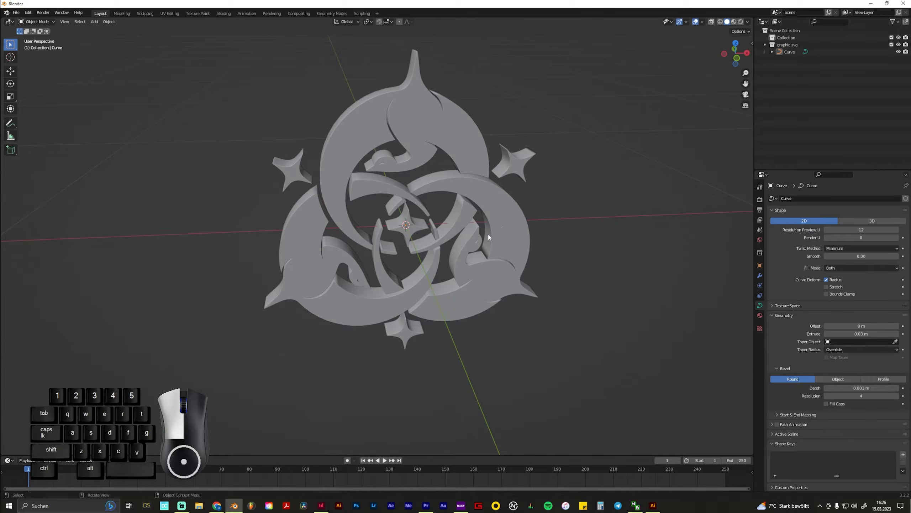
middle_drag(469, 256, 446, 246)
scroll(437, 225, down, 3)
scroll(446, 247, down, 1)
scroll(445, 245, up, 4)
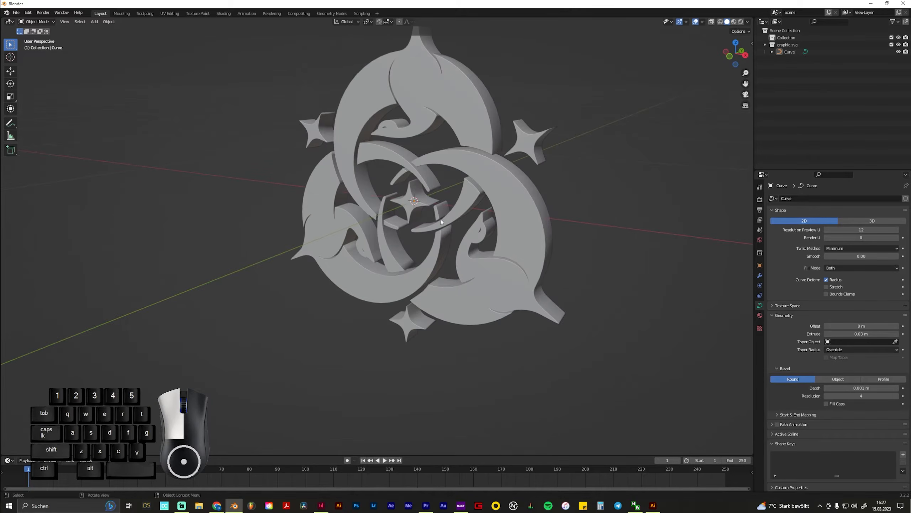
shift+middle_drag(434, 196, 387, 295)
shift+middle_drag(436, 346, 394, 297)
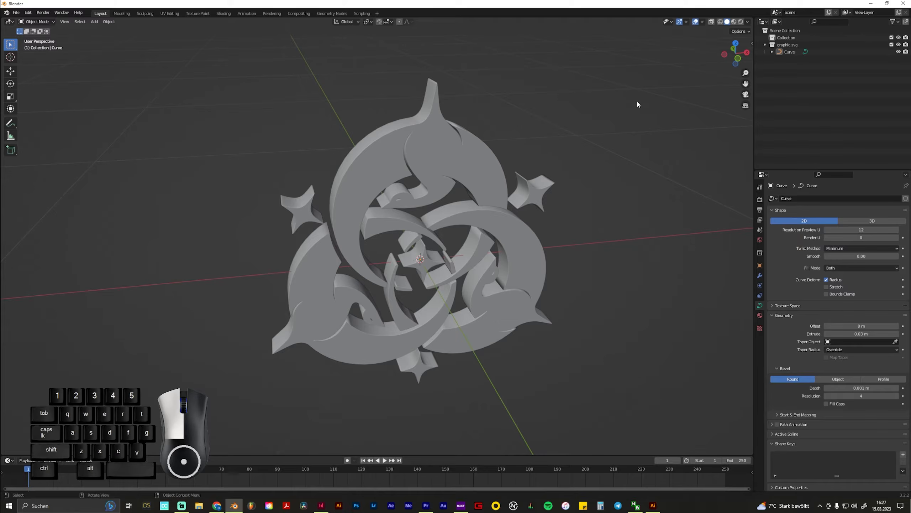
middle_drag(571, 194, 539, 201)
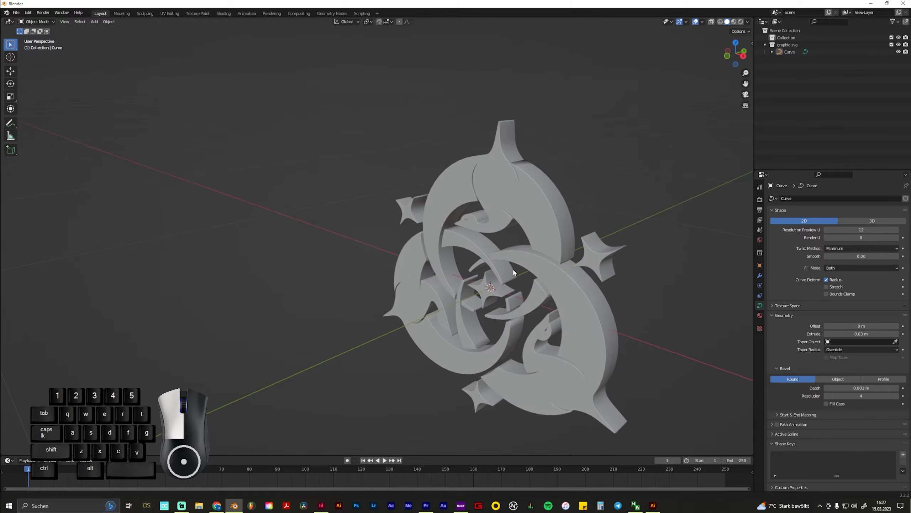
Preview the extruded graphic in Material Preview and Rendered viewport shading
click(734, 22)
click(747, 22)
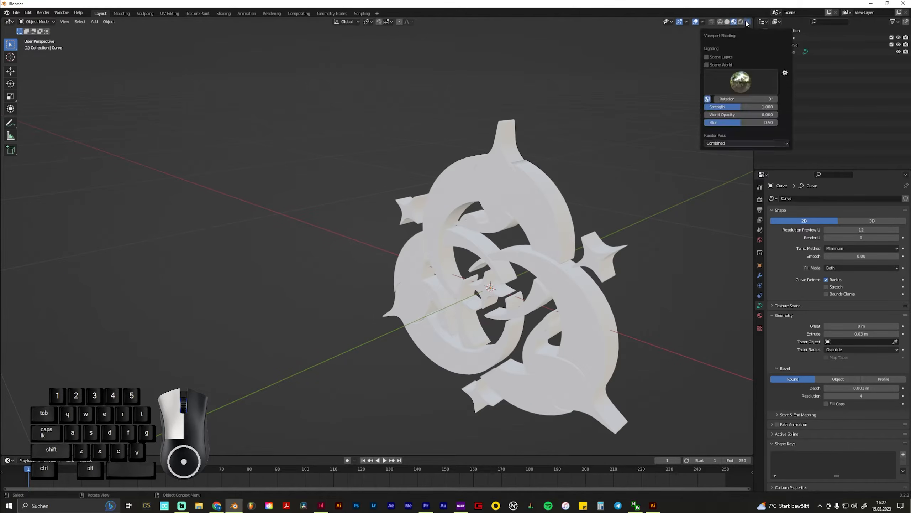
click(741, 23)
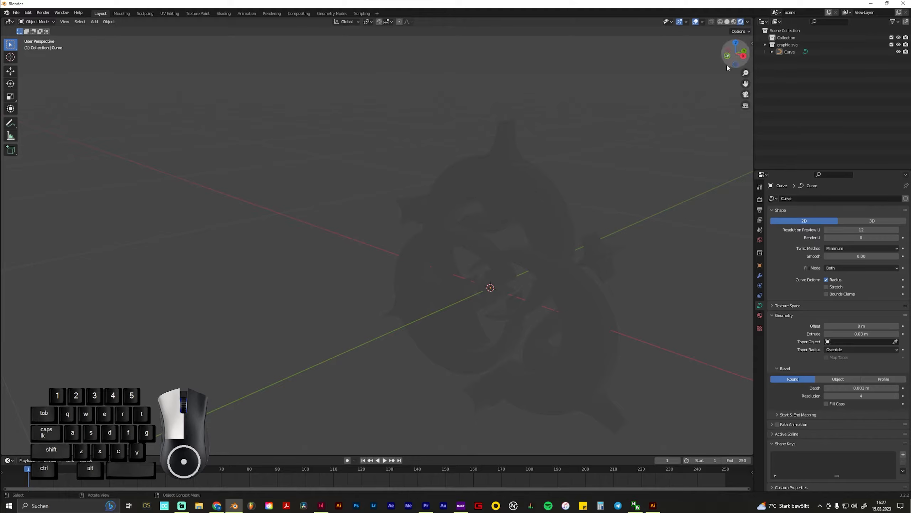
middle_drag(667, 273, 504, 234)
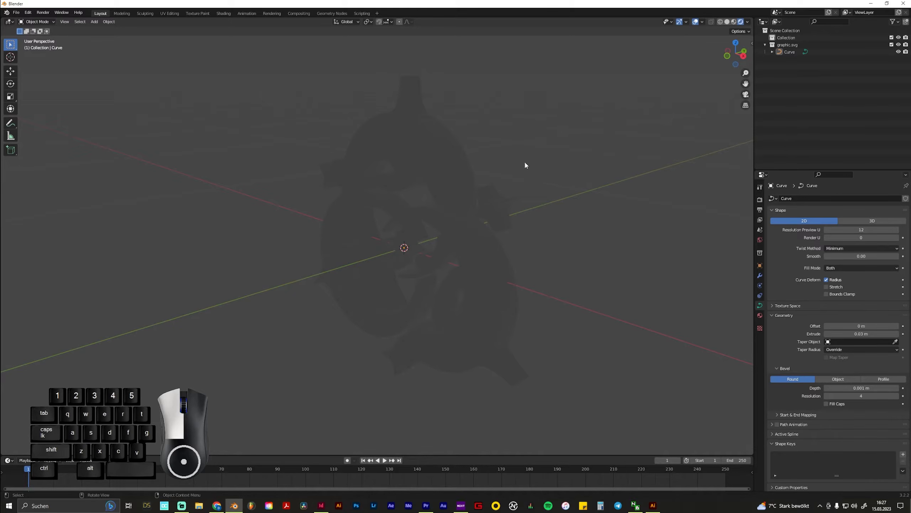
middle_drag(525, 164, 472, 181)
Switch to the Shading workspace and bring the extruded graphic into closer view
click(224, 15)
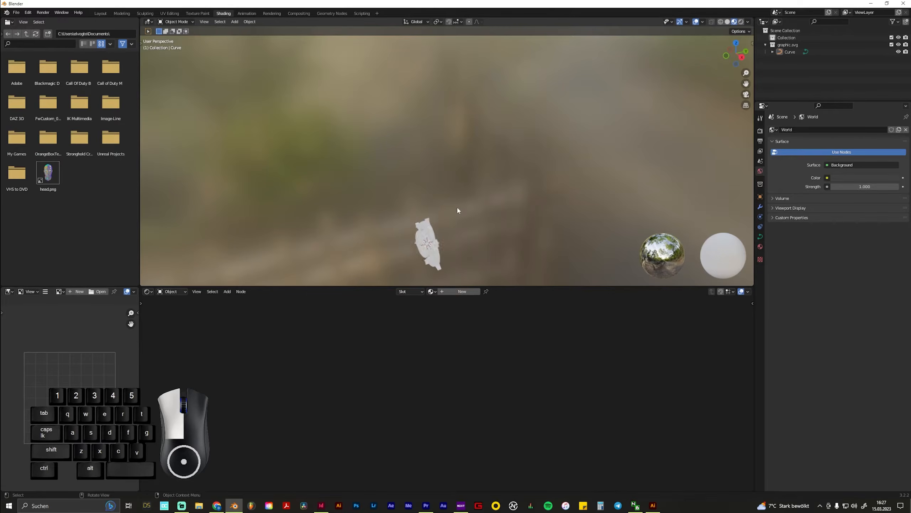
scroll(447, 175, up, 7)
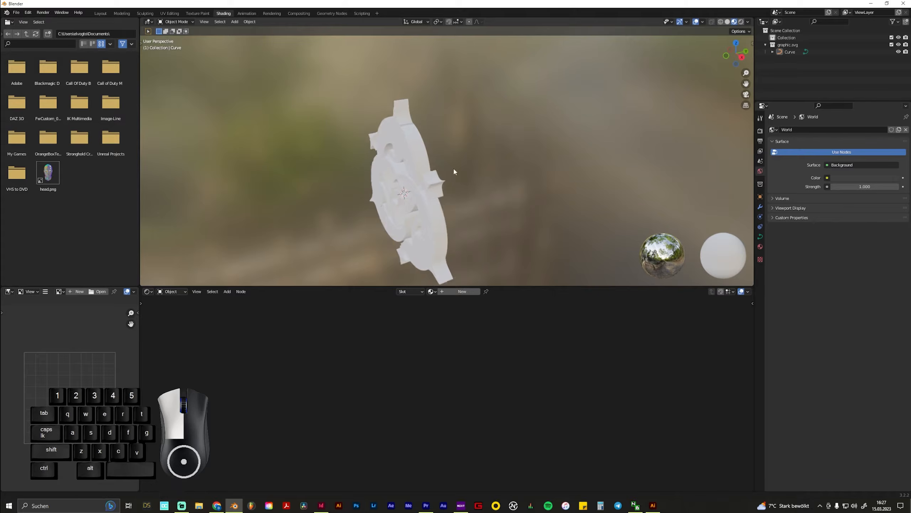
Preview the graphic in Rendered viewport shading and switch the Shader Editor to the World nodes
click(741, 22)
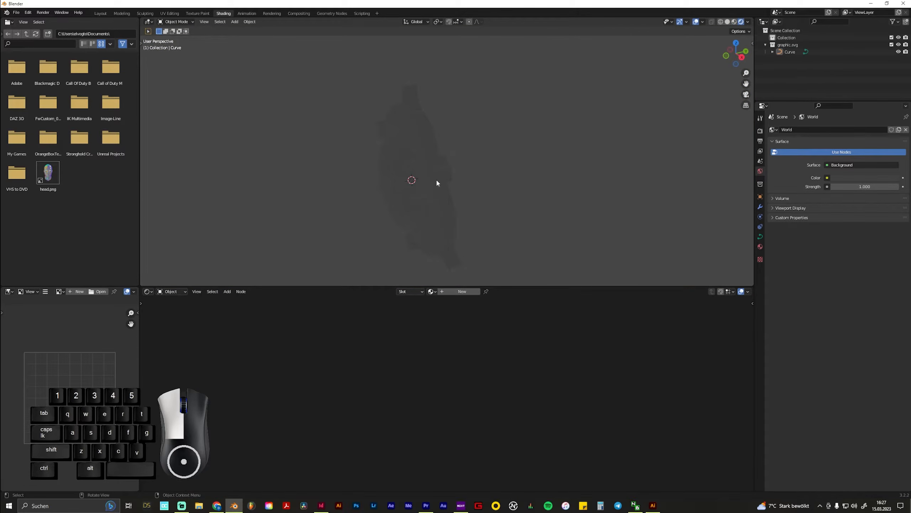
middle_drag(436, 178, 462, 174)
click(172, 292)
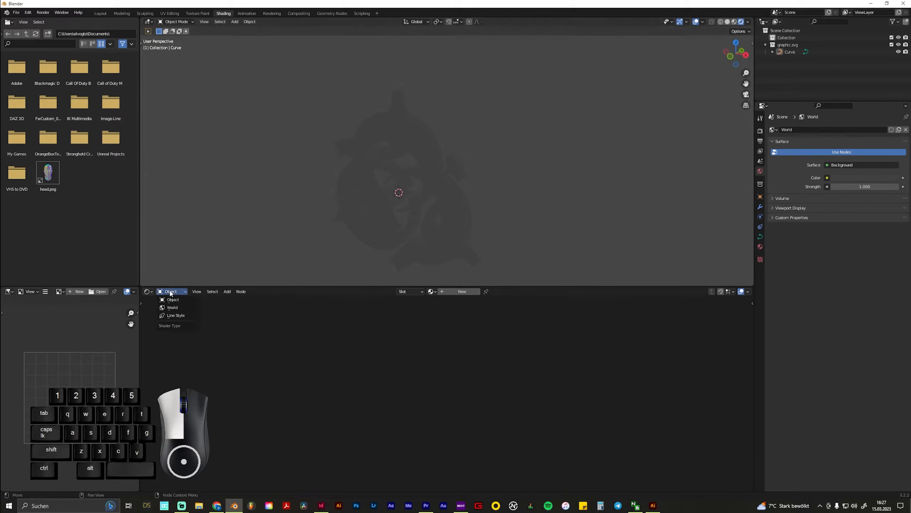
click(177, 308)
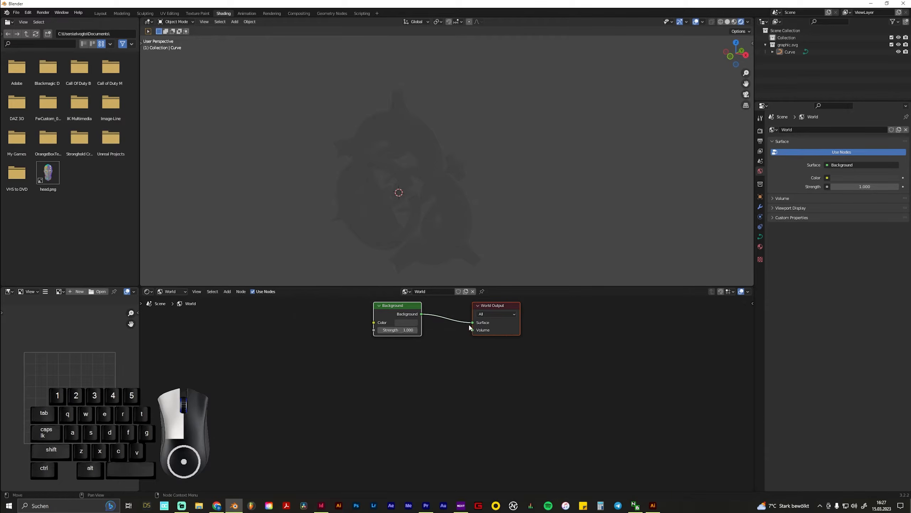
Disconnect the Background node from the World Output's Surface input
drag(473, 322, 428, 319)
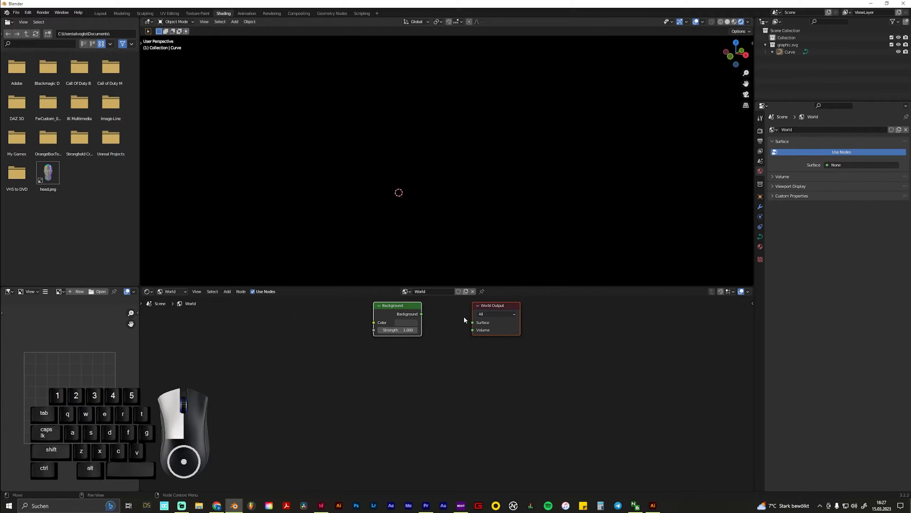
drag(409, 315, 429, 330)
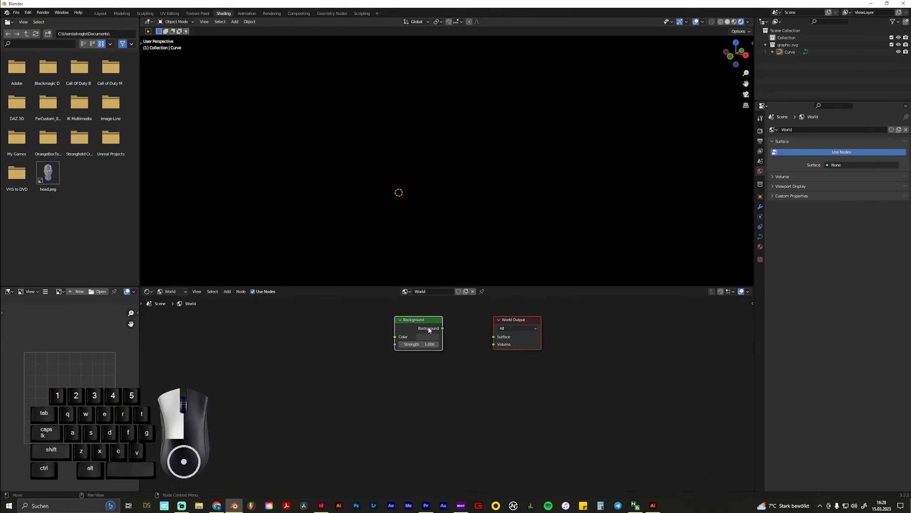
click(392, 398)
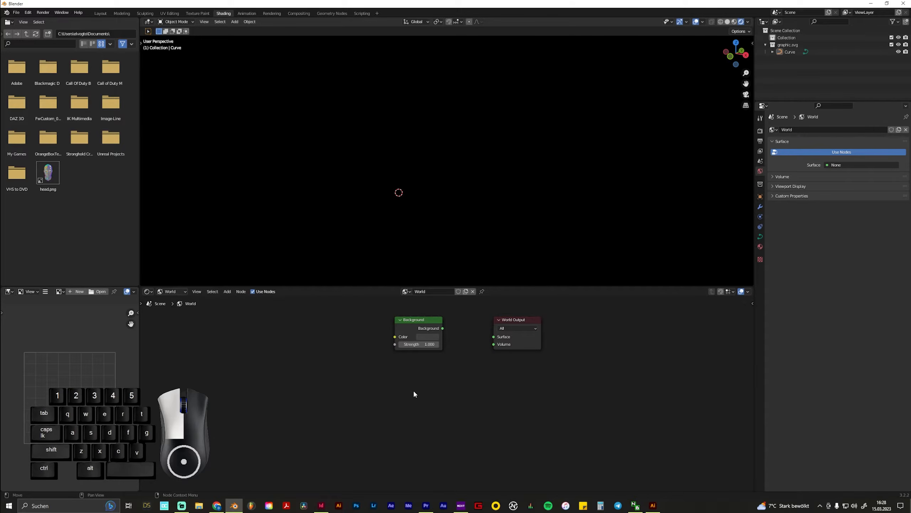
Add an Environment Texture node and connect its Color output to the World Output's Surface input
key(shift+a)
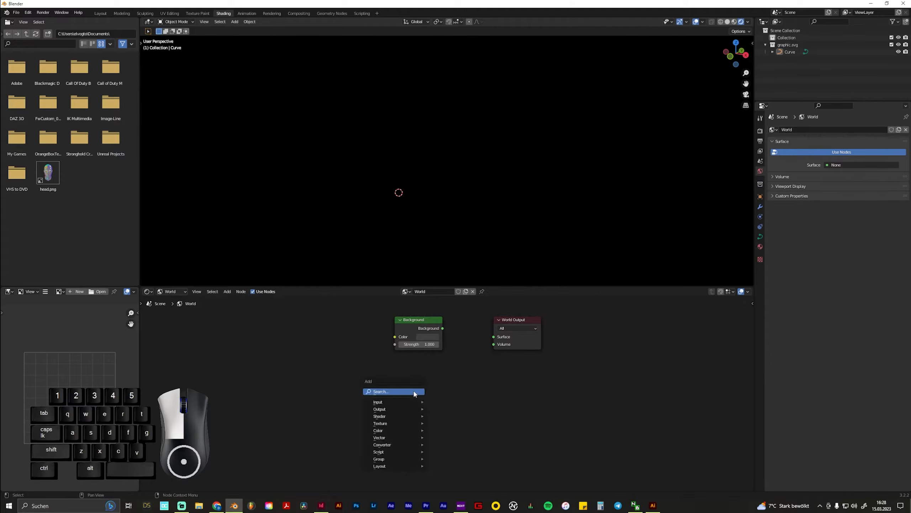
click(414, 392)
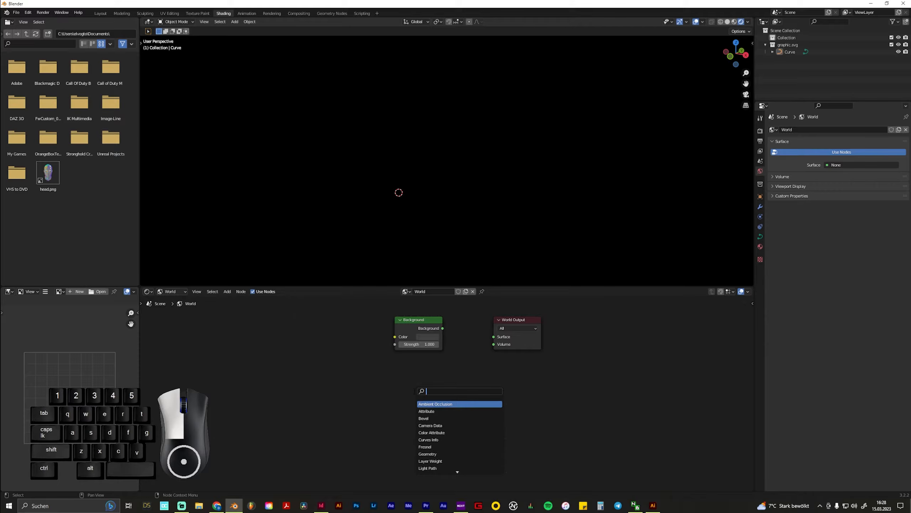
text(envir)
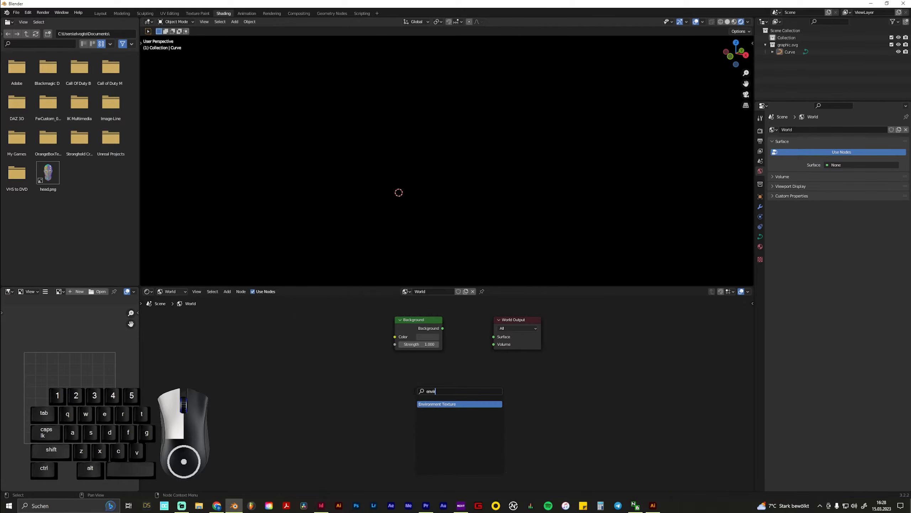
key(Return)
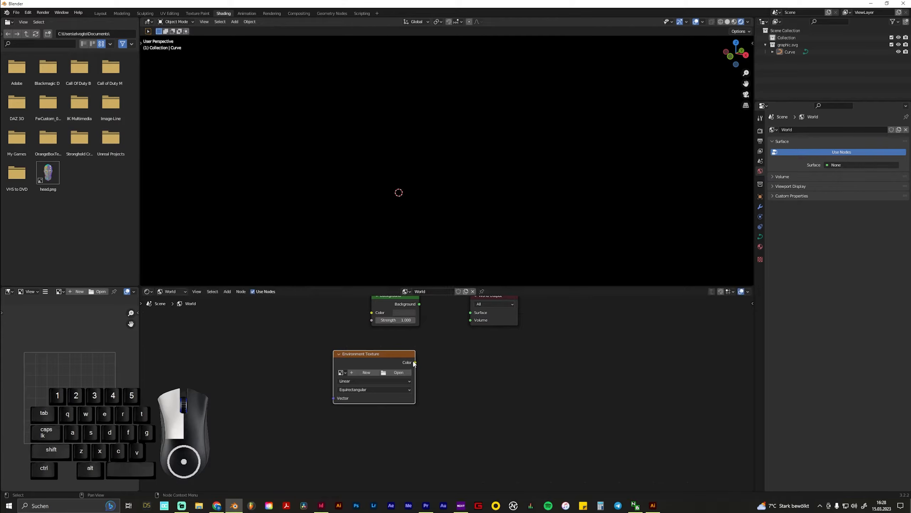
drag(415, 362, 470, 312)
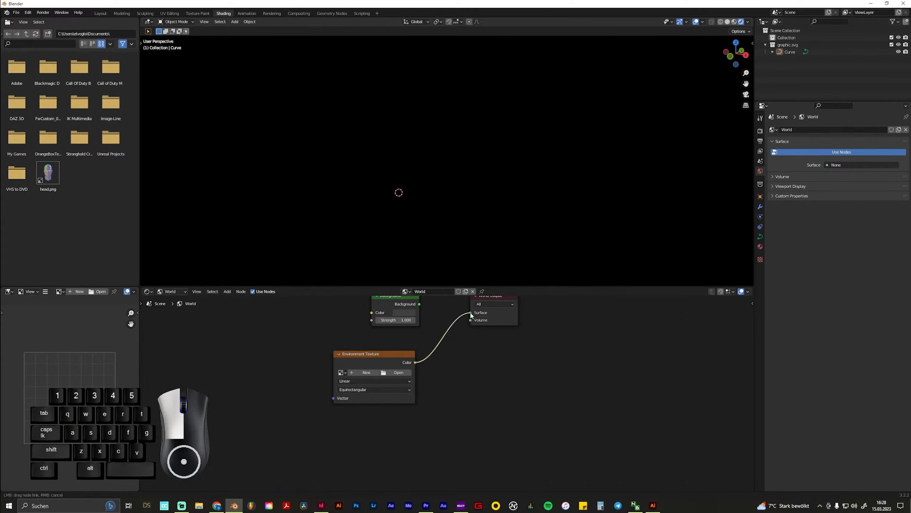
mouse_move(423, 184)
middle_down()
mouse_move(495, 168)
mouse_move(485, 184)
mouse_move(437, 182)
middle_up()
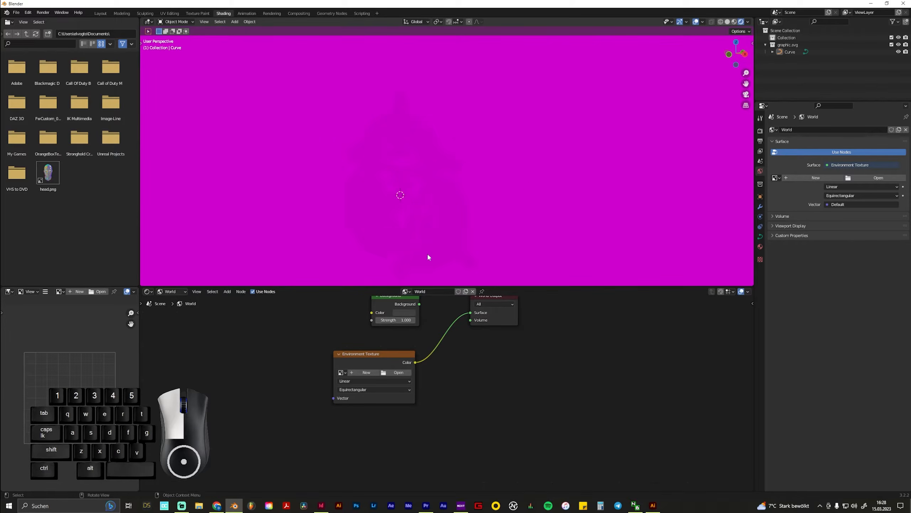
shift+middle_drag(424, 210, 507, 180)
Load the peppermint powerplant 2 4k EXR image from the desktop's HDRI folder into the Environment Texture and inspect the lit graphic
click(397, 373)
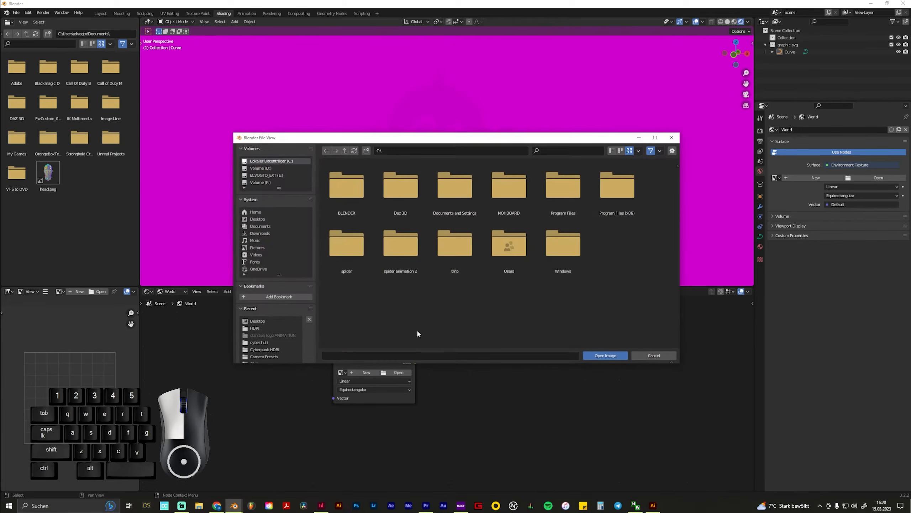
click(258, 219)
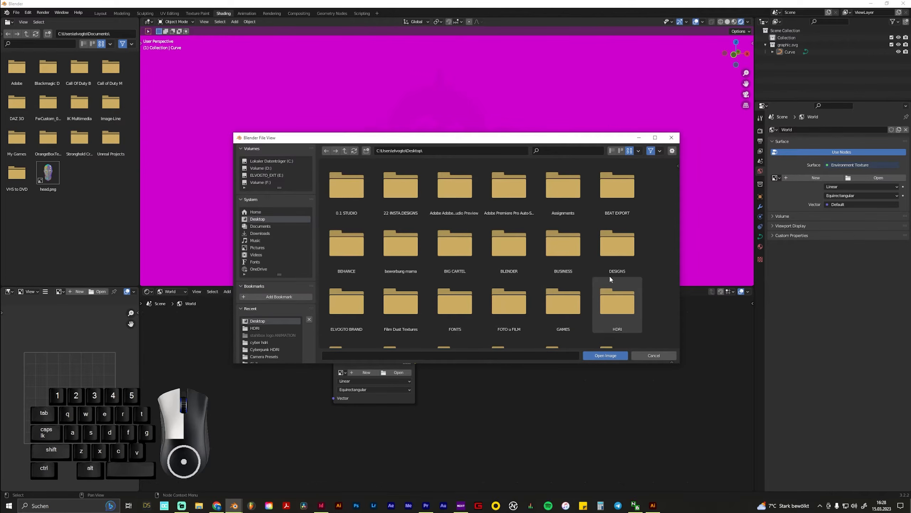
scroll(551, 254, down, 1)
scroll(553, 255, down, 2)
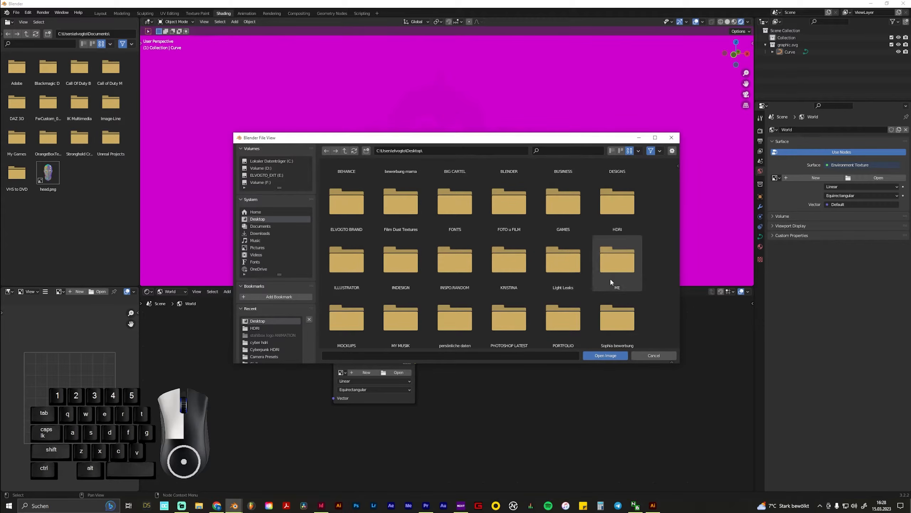
click(618, 218)
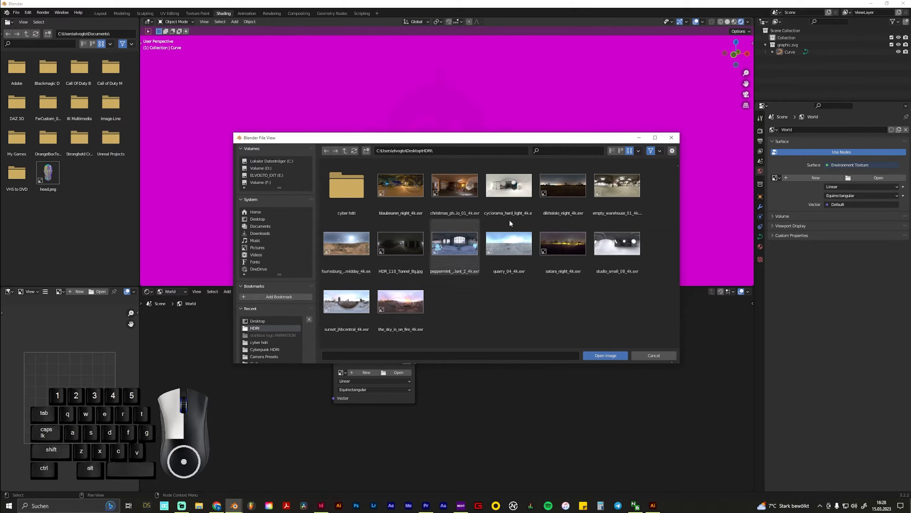
double_click(456, 249)
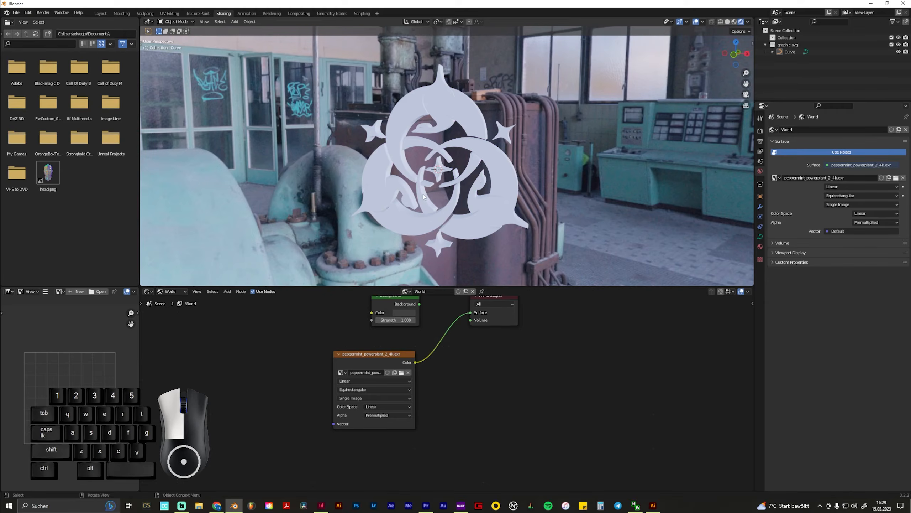
middle_drag(382, 199, 523, 204)
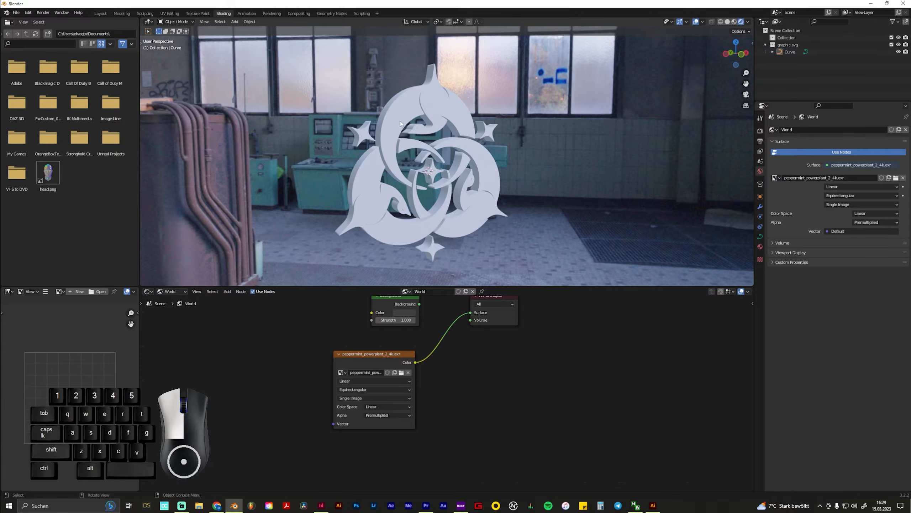
scroll(400, 121, up, 2)
scroll(386, 204, down, 2)
middle_drag(386, 204, 509, 205)
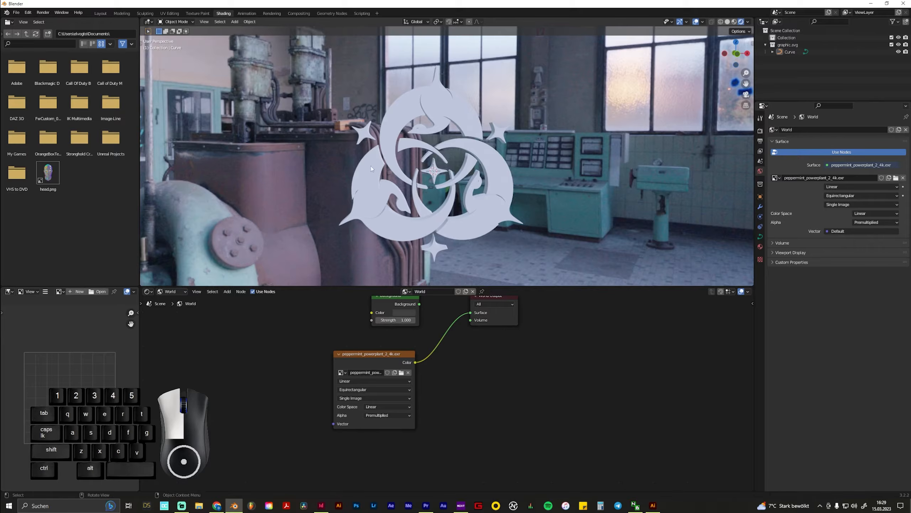
Switch to the Layout workspace and enable the Transparent film option in the render settings
click(101, 13)
middle_drag(559, 237, 610, 248)
click(761, 200)
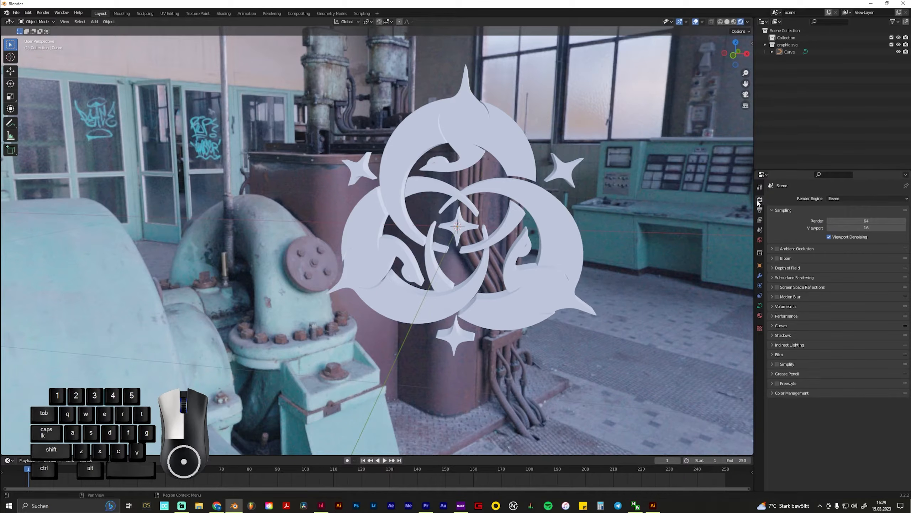
click(771, 354)
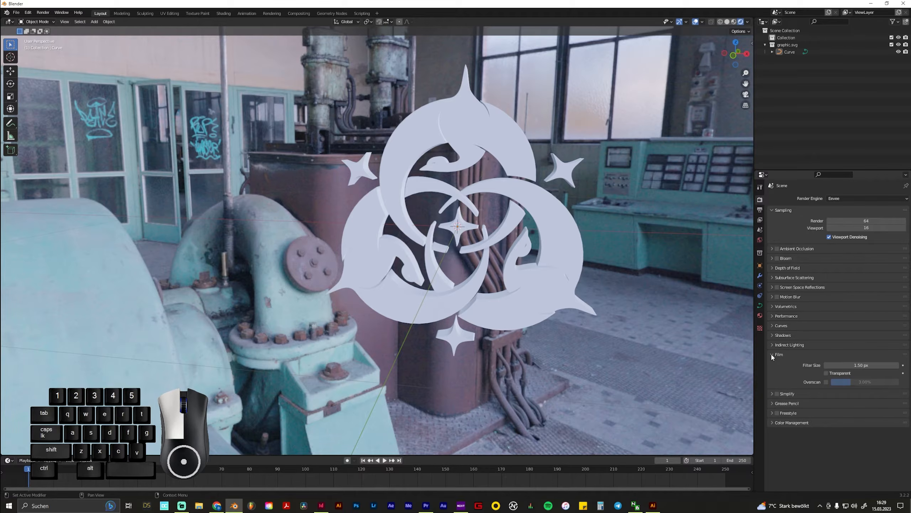
click(826, 373)
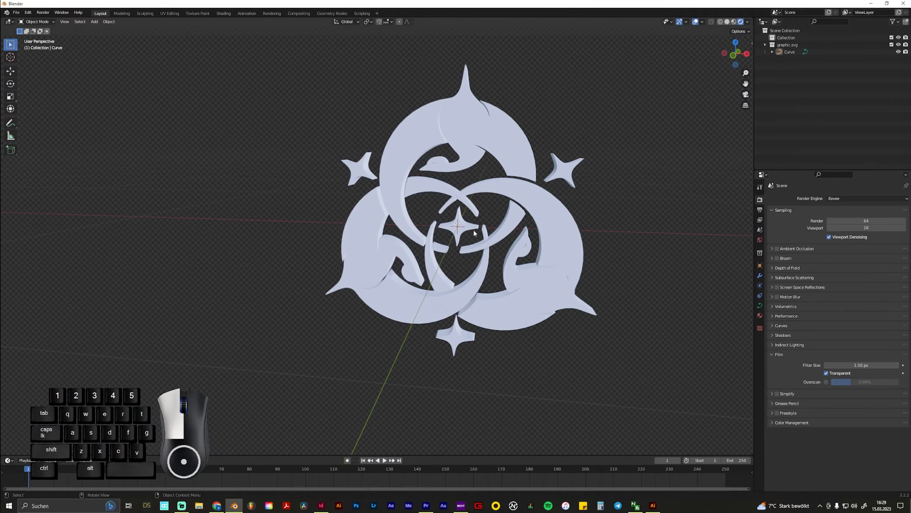
Give the extruded curve a new material and set its Metallic value to 1.000
middle_drag(476, 226, 502, 115)
scroll(561, 228, up, 2)
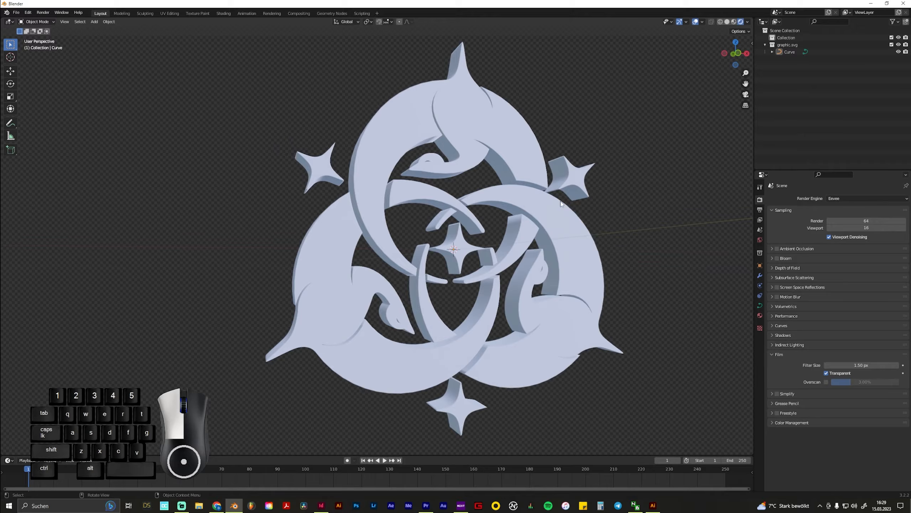
click(503, 139)
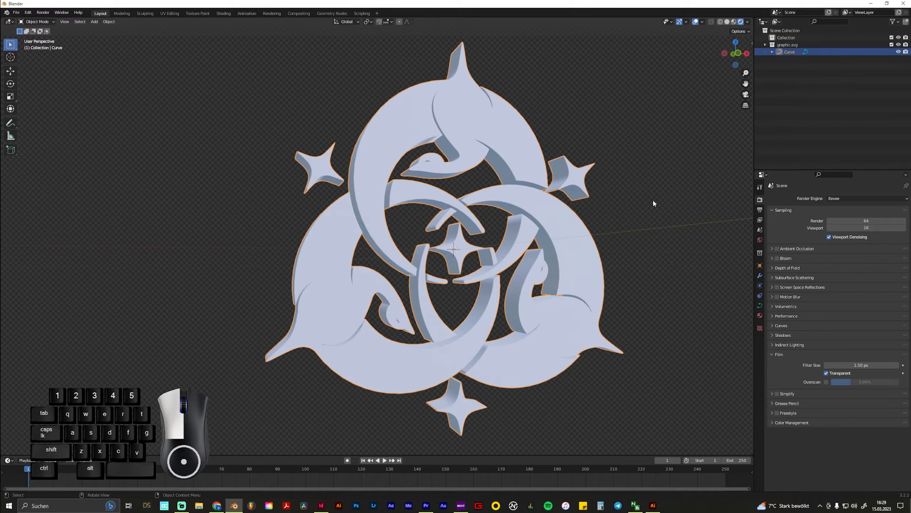
click(761, 315)
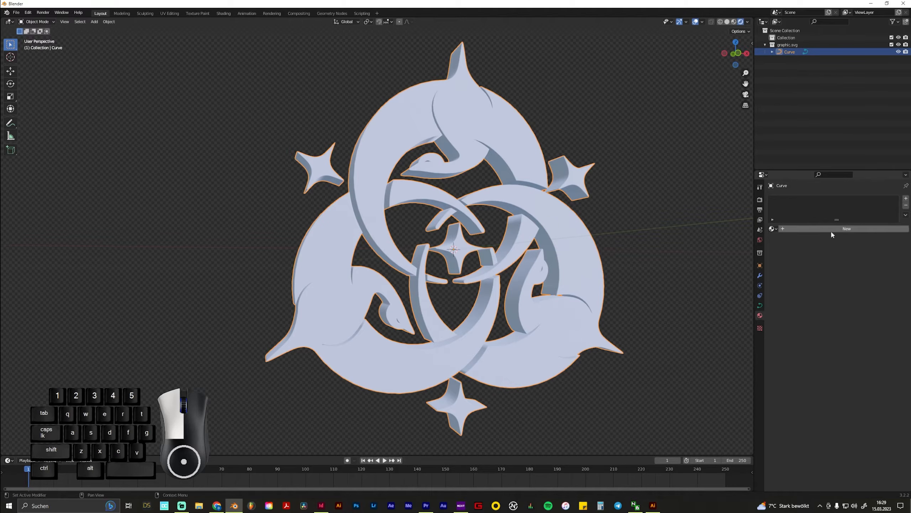
click(834, 230)
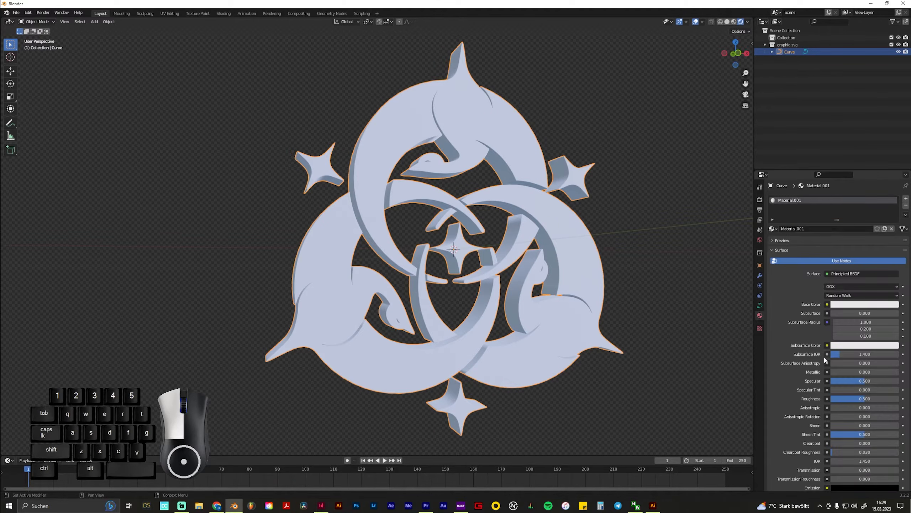
scroll(844, 340, down, 4)
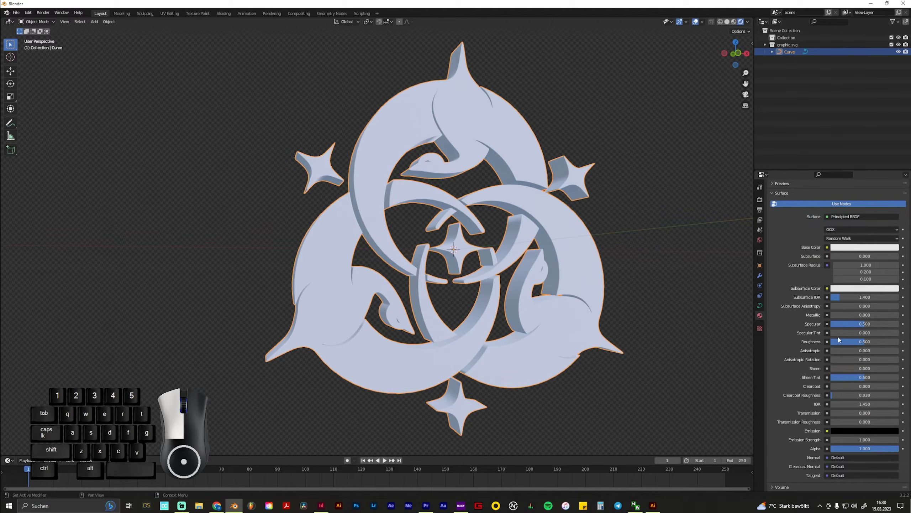
drag(838, 316, 899, 315)
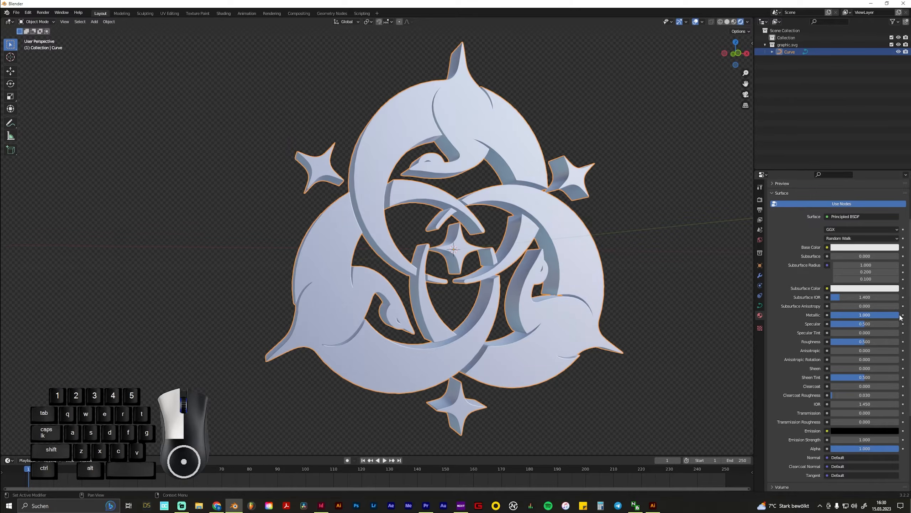
middle_drag(464, 288, 483, 283)
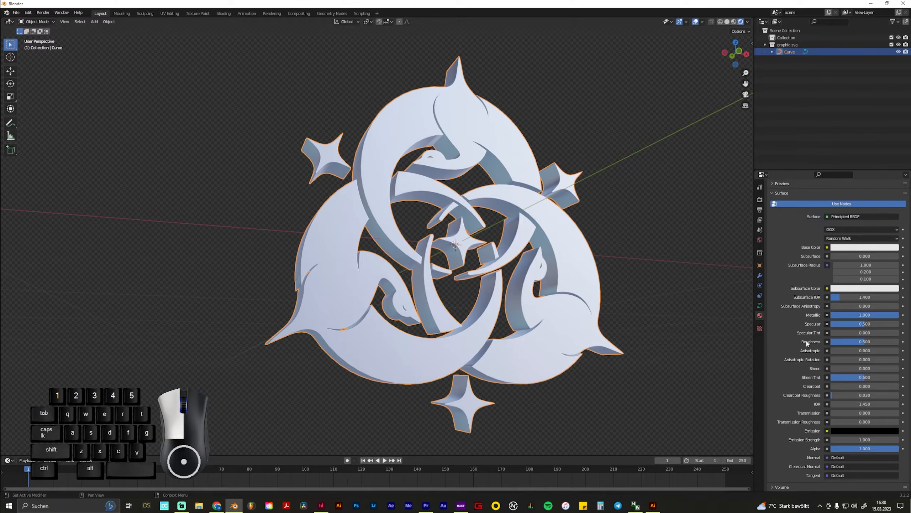
Set the material's Roughness to 0.060 and examine the reflections from several angles
drag(866, 344, 834, 341)
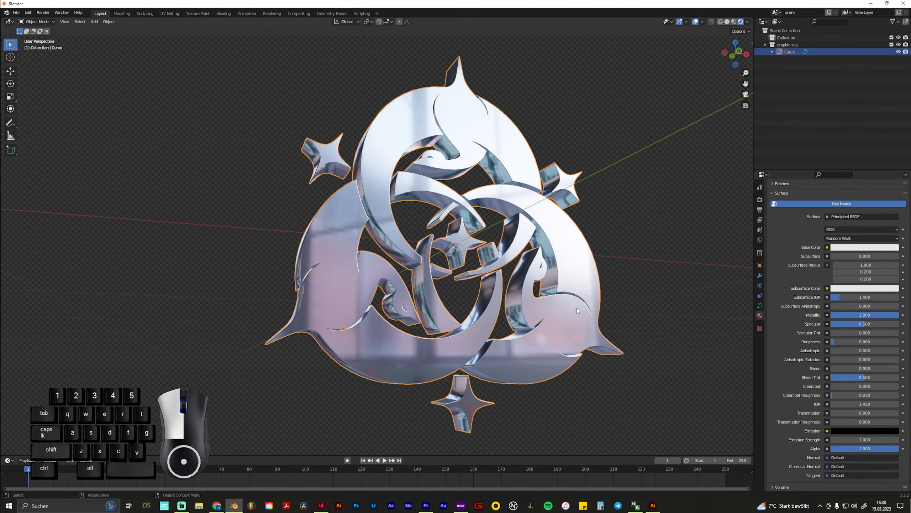
middle_drag(589, 309, 445, 305)
scroll(432, 287, up, 2)
middle_drag(528, 322, 532, 319)
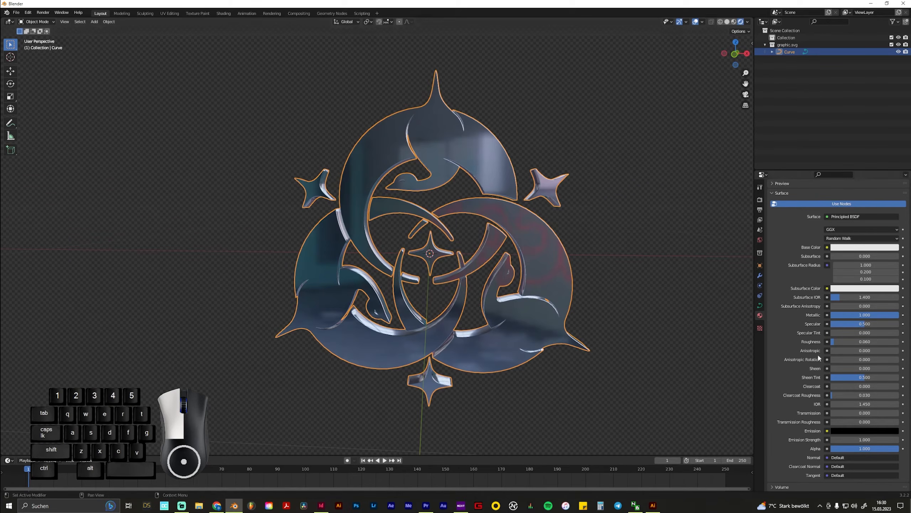
Try the material's Roughness at 0.000 while checking the reflections, and settle on 0.073
drag(835, 342, 830, 342)
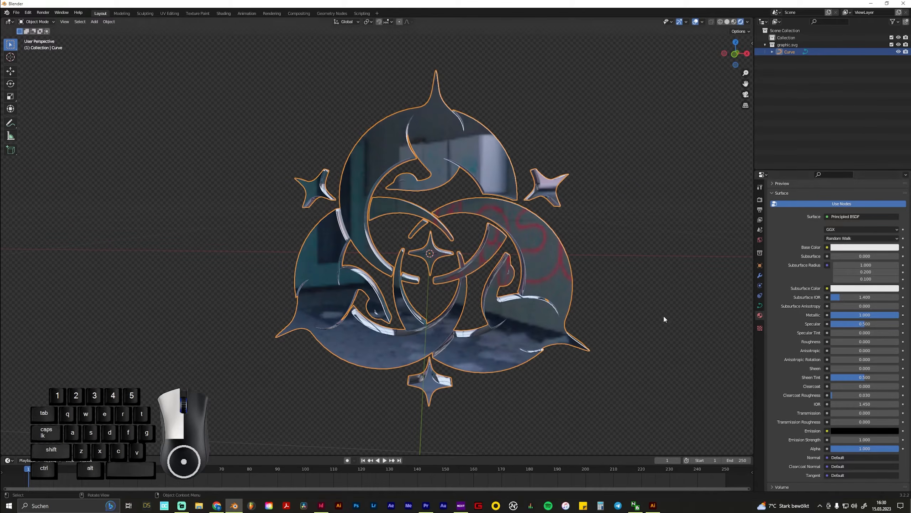
middle_drag(585, 312, 600, 293)
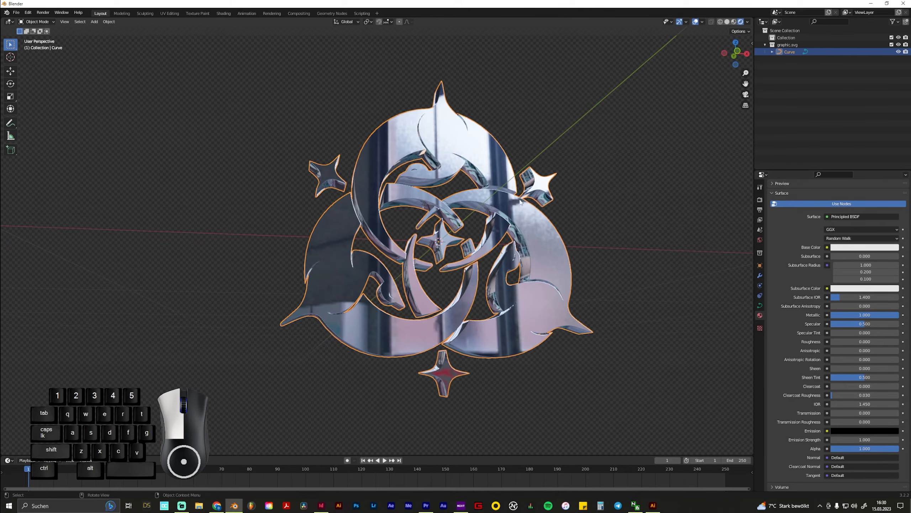
middle_drag(531, 258, 538, 309)
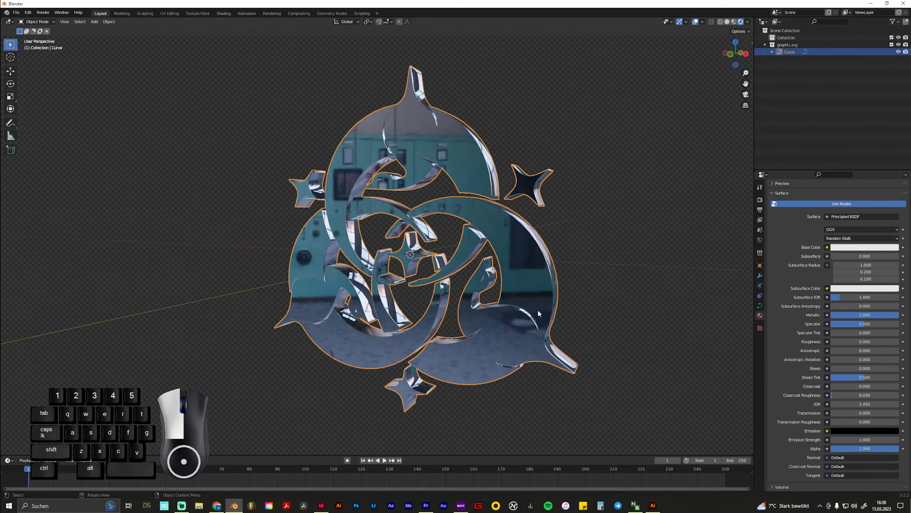
drag(832, 342, 836, 342)
middle_drag(622, 341, 561, 312)
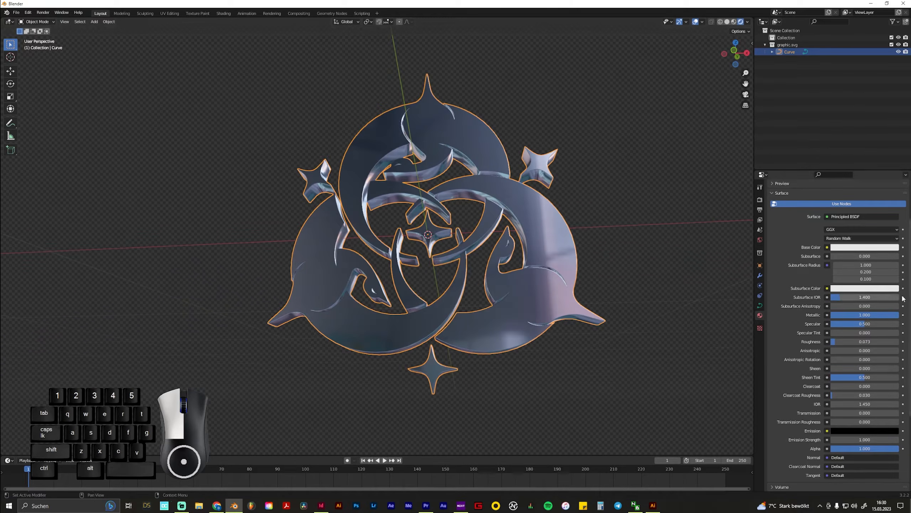
Try a salmon-red Base Color on the curve's material, with hue 0.013 and saturation 0.794
click(847, 247)
drag(846, 223, 861, 223)
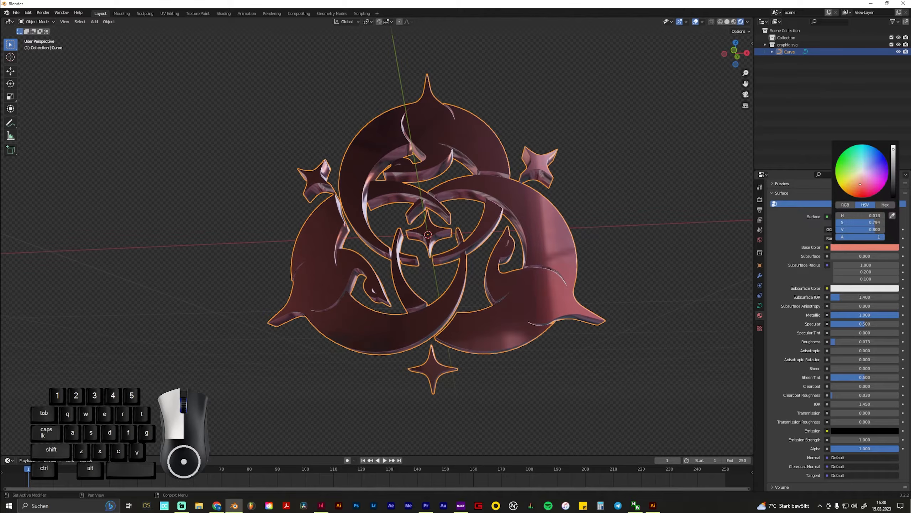
middle_drag(516, 275, 534, 297)
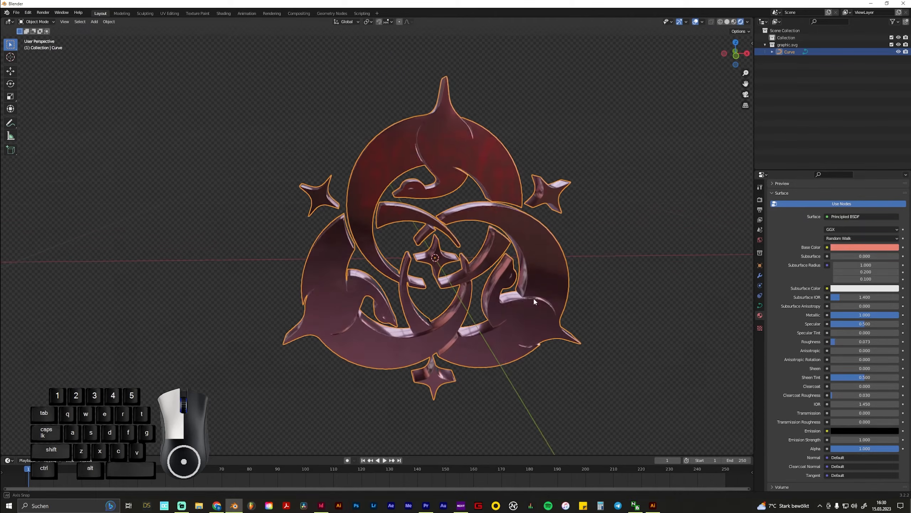
Try a pink-violet Base Color on the material, with hue 0.812 and saturation 0.769, and check the reflections
click(857, 247)
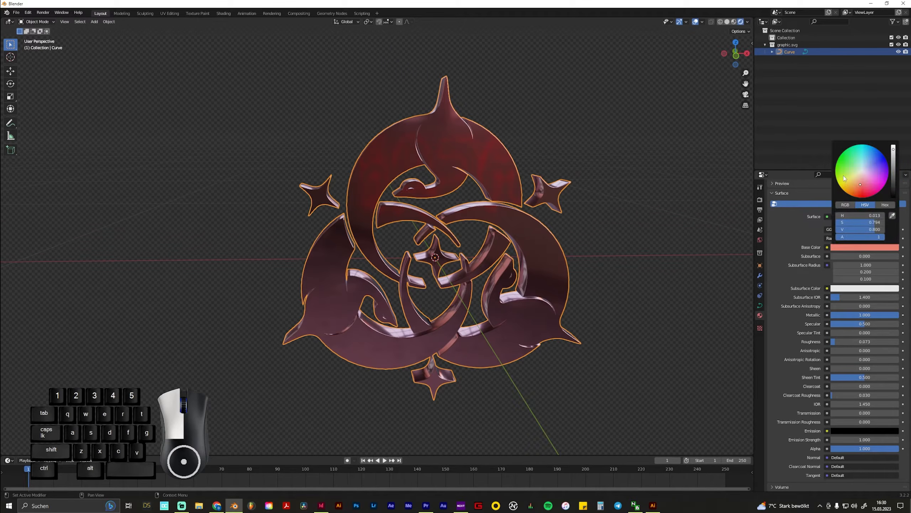
drag(845, 179, 875, 176)
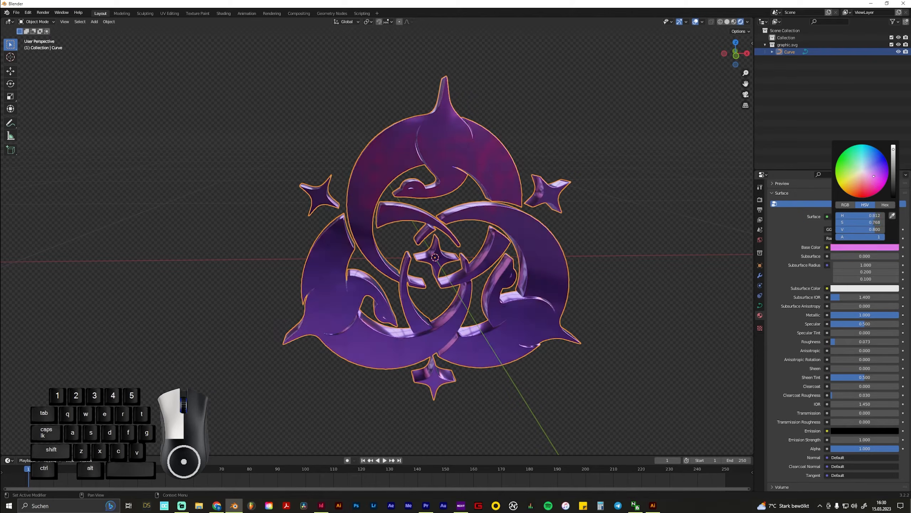
middle_drag(614, 299, 573, 298)
scroll(459, 325, up, 1)
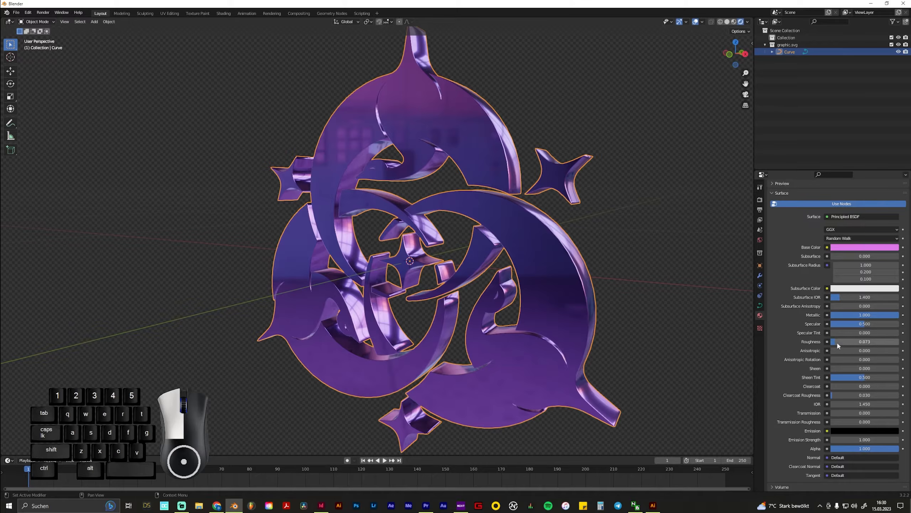
mouse_move(837, 341)
mouse_down()
mouse_move(879, 342)
mouse_move(836, 341)
mouse_up()
Try the Cycles render engine to compare the reflections, and switch back to Eevee
click(760, 199)
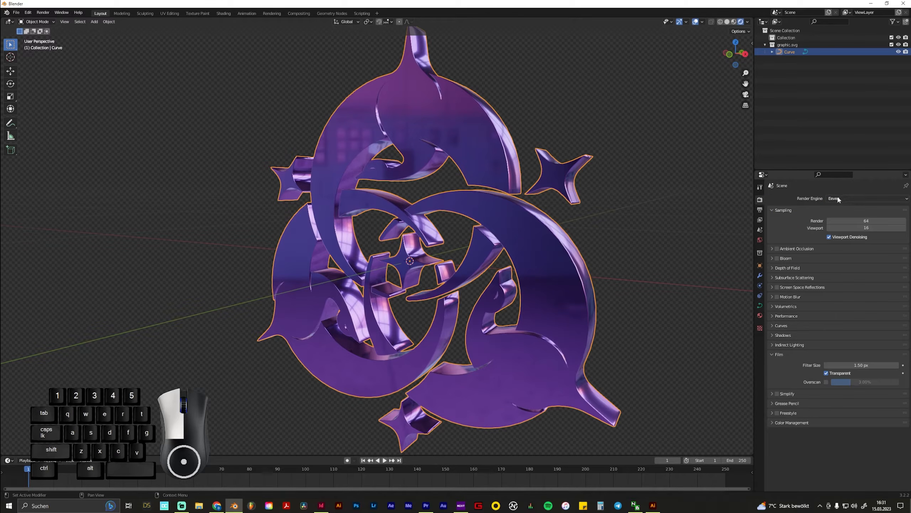
middle_drag(443, 213, 503, 224)
middle_drag(499, 290, 582, 284)
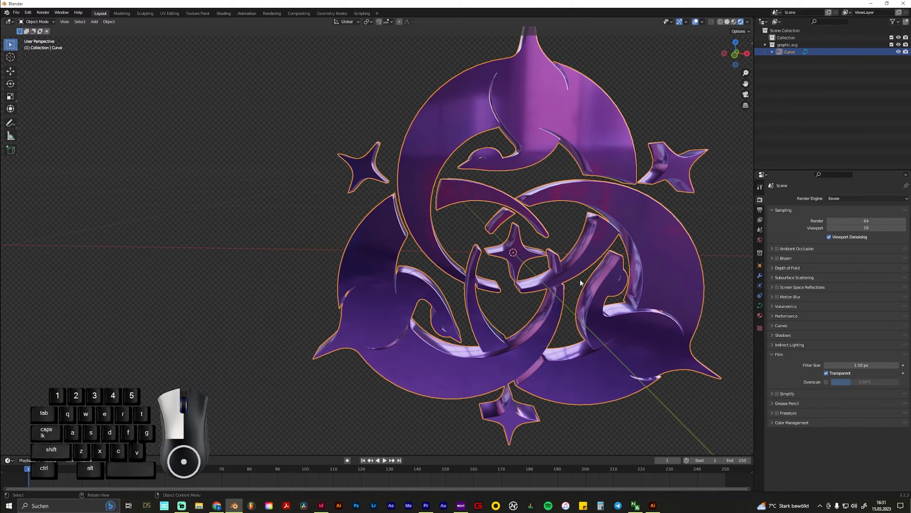
click(836, 198)
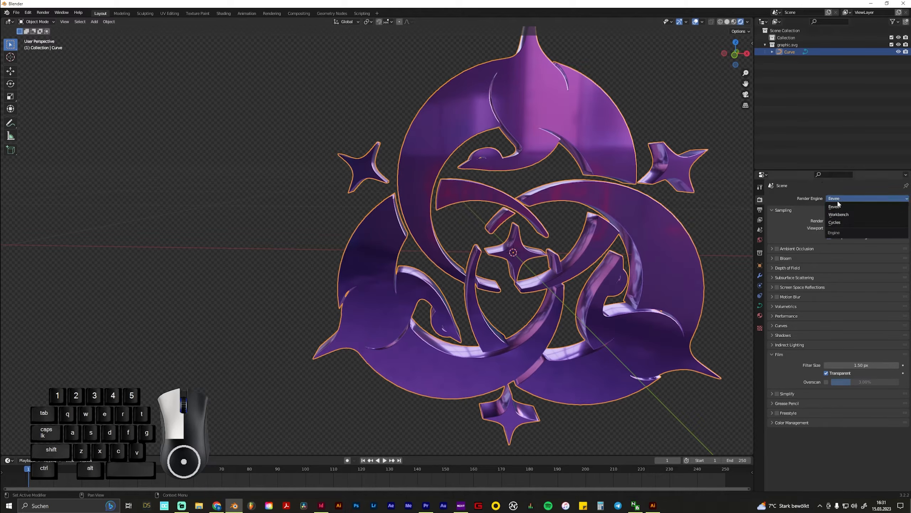
click(845, 222)
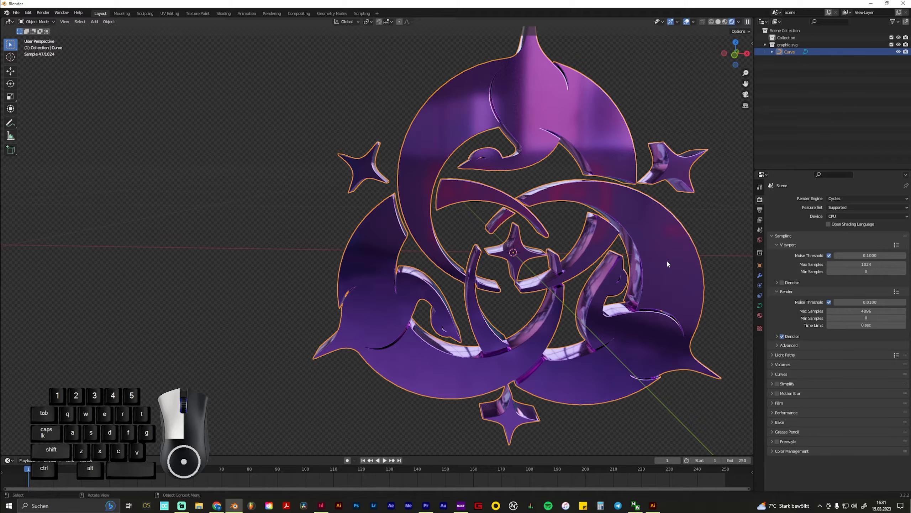
click(847, 198)
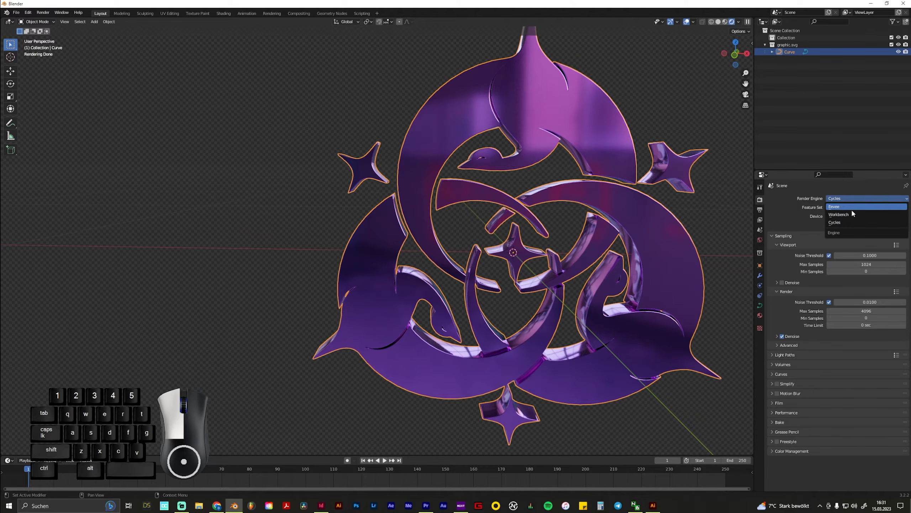
click(838, 207)
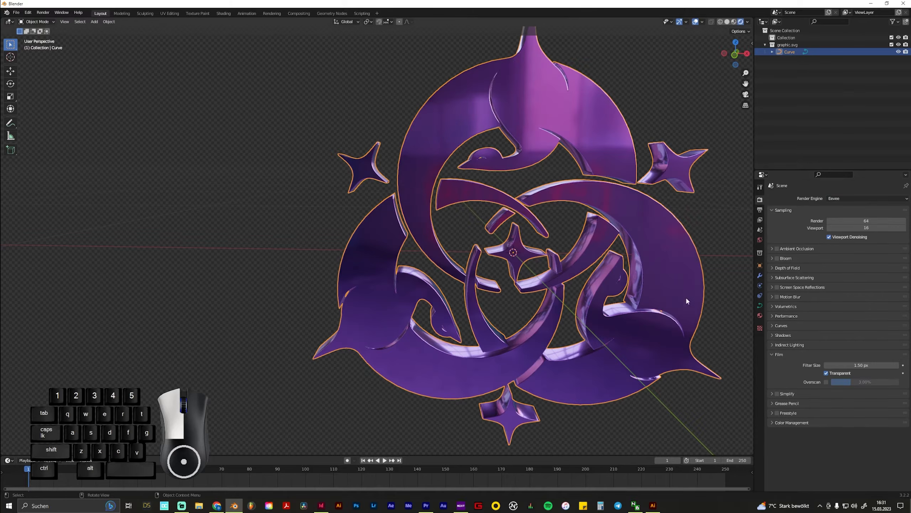
middle_drag(686, 297, 538, 269)
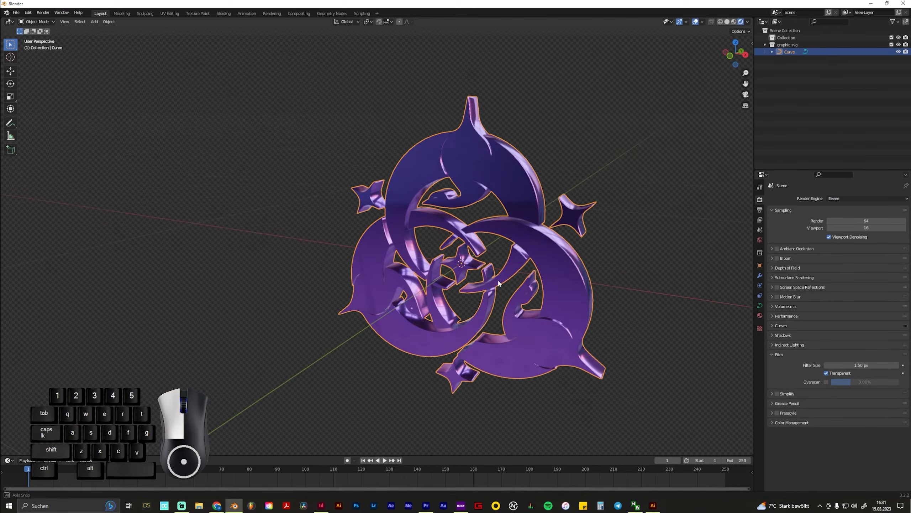
Enable Ambient Occlusion in the Eevee render settings and check the shading on the graphic
click(760, 210)
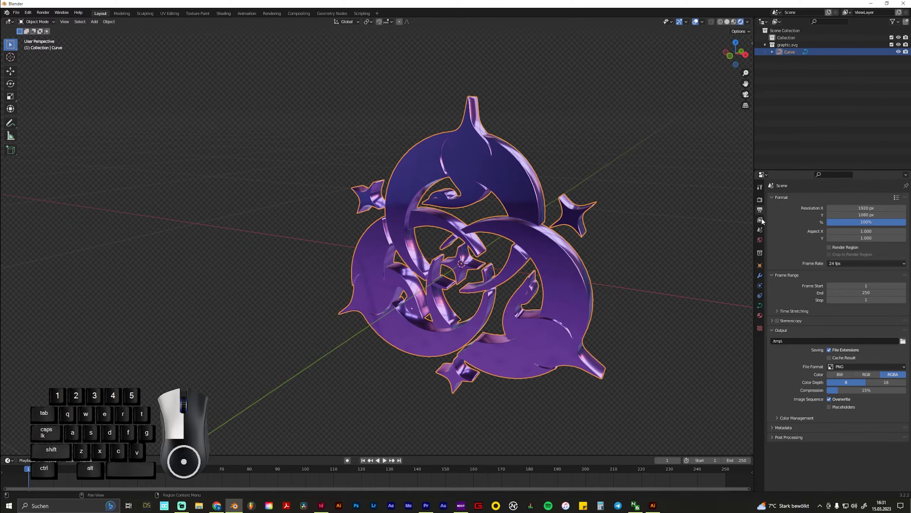
click(761, 221)
click(761, 200)
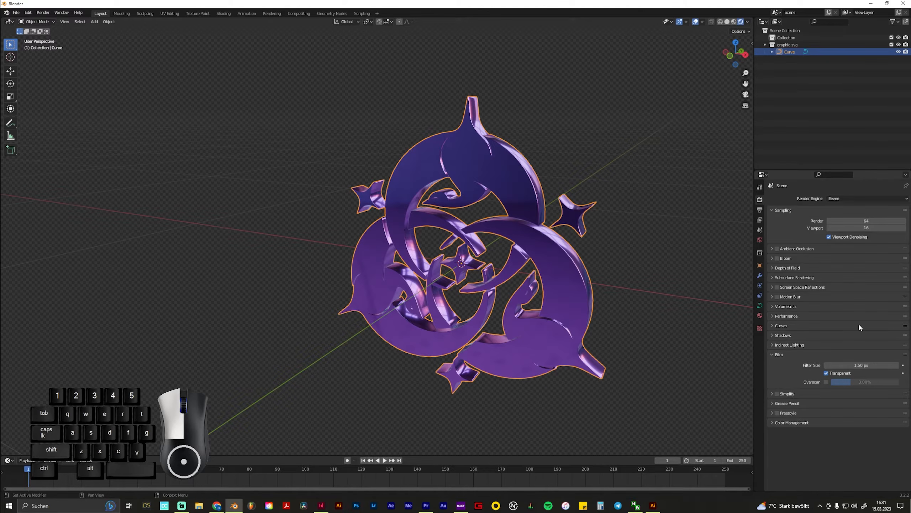
click(777, 249)
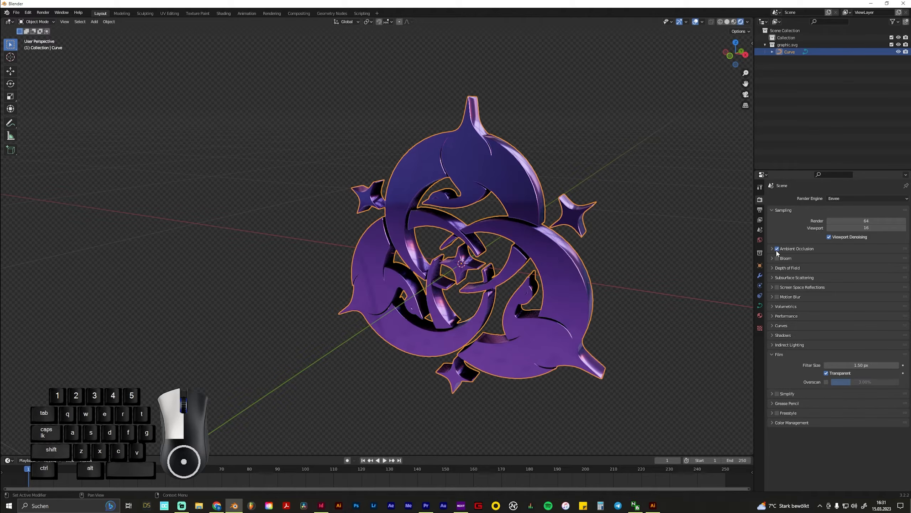
middle_drag(505, 328, 521, 319)
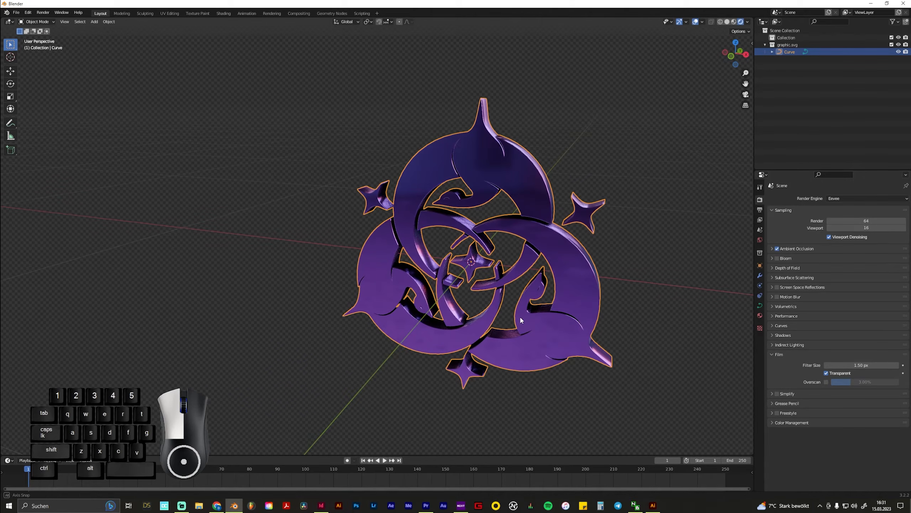
Enable Bloom in the render settings and compare the glow on the bright reflections with it off and on
click(777, 258)
scroll(527, 193, up, 3)
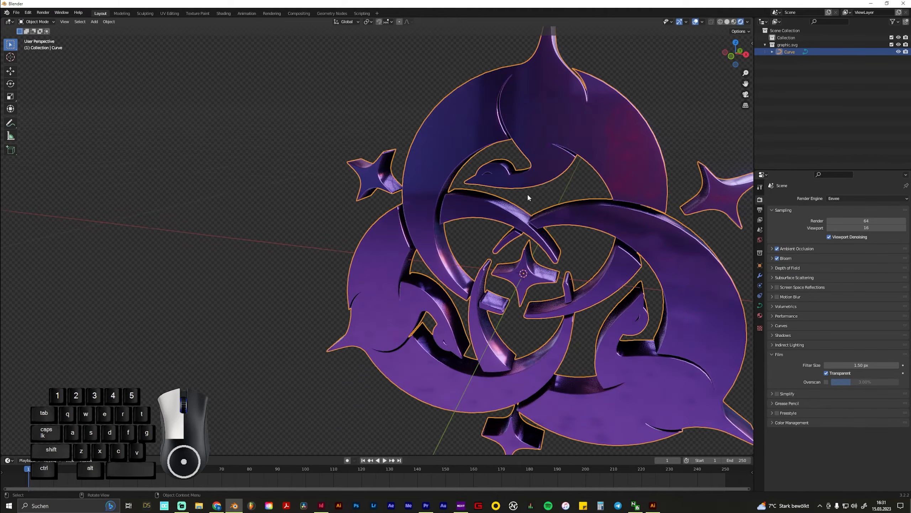
middle_drag(527, 194, 594, 90)
scroll(555, 186, down, 3)
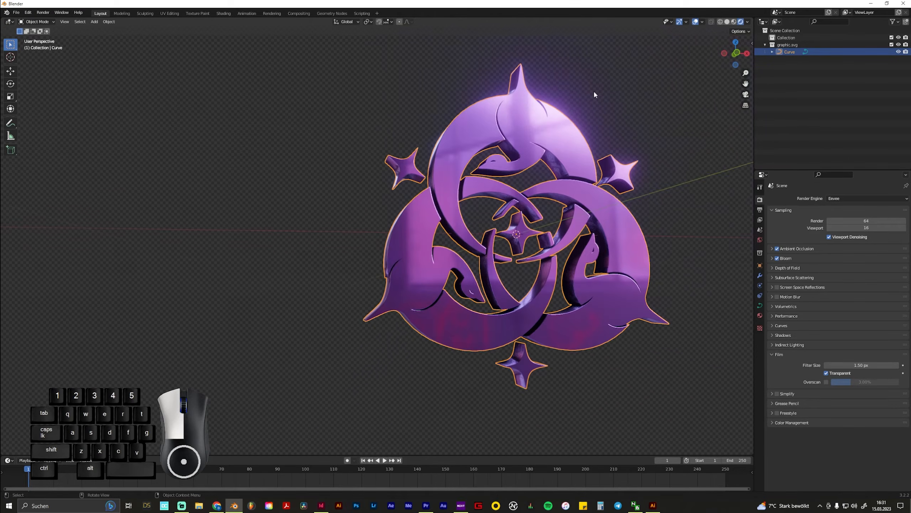
scroll(570, 158, up, 2)
middle_drag(581, 139, 643, 162)
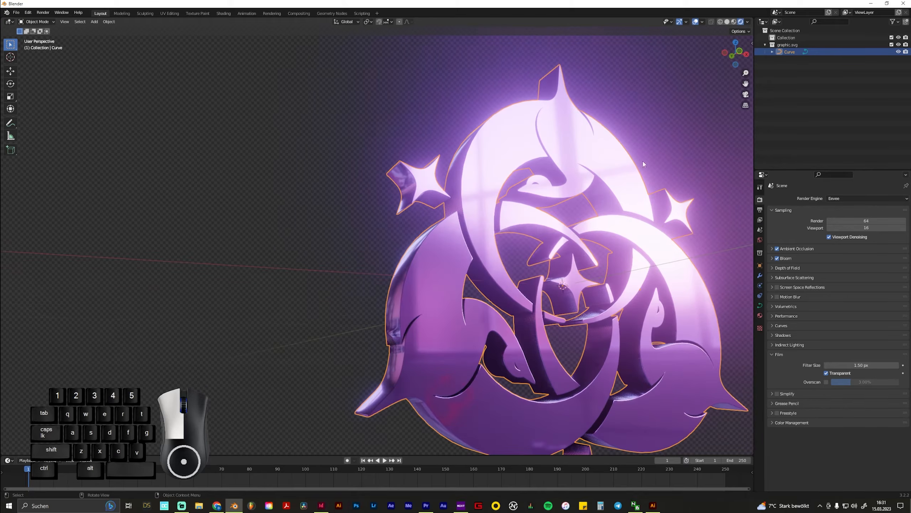
click(774, 259)
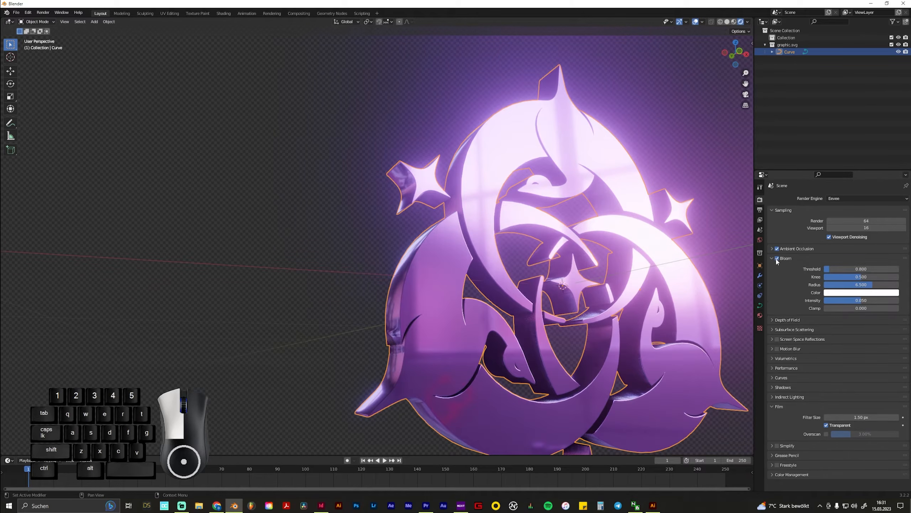
click(772, 258)
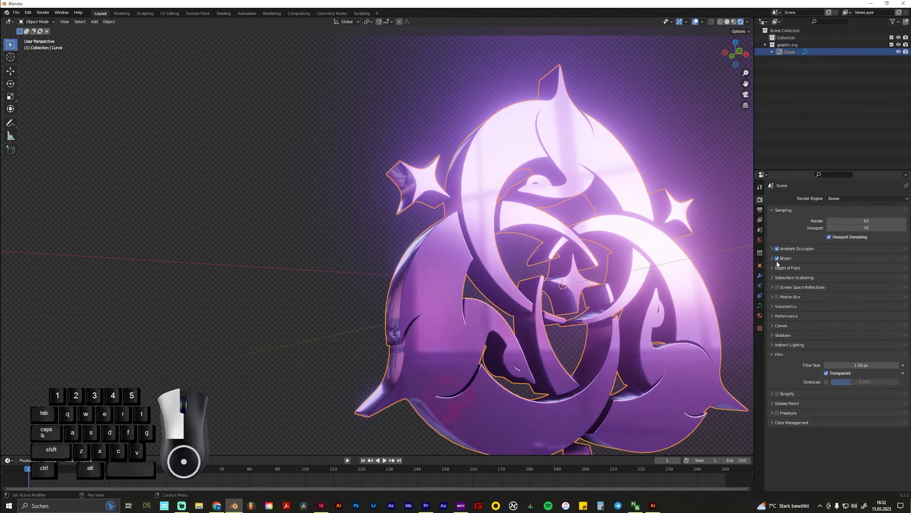
middle_drag(706, 275, 699, 276)
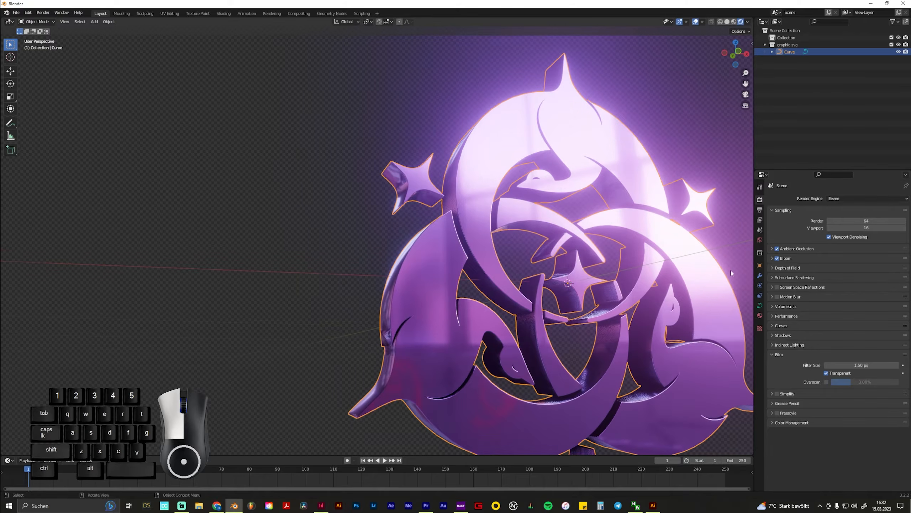
click(777, 258)
click(778, 258)
middle_drag(712, 273, 775, 287)
Enable Screen Space Reflections and check the graphic from several angles
click(777, 287)
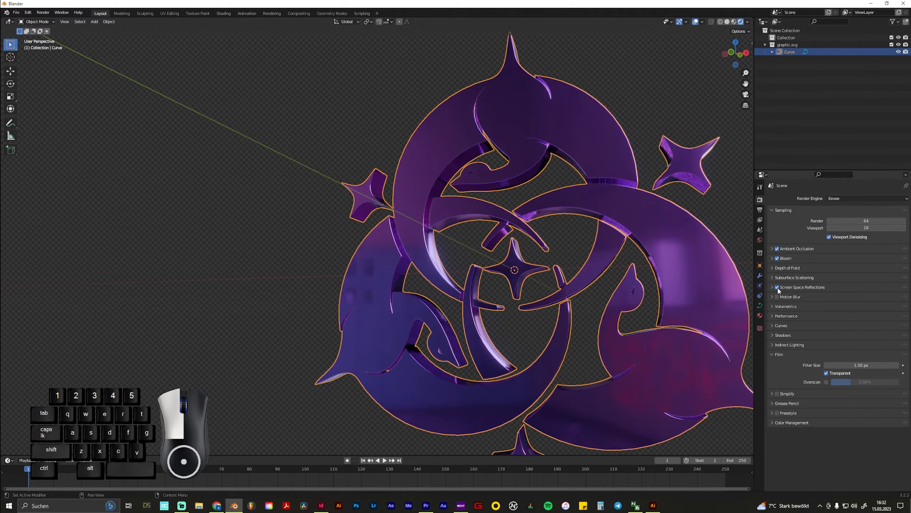
scroll(634, 293, down, 3)
middle_drag(634, 298, 518, 281)
scroll(517, 281, down, 4)
middle_drag(431, 227, 484, 295)
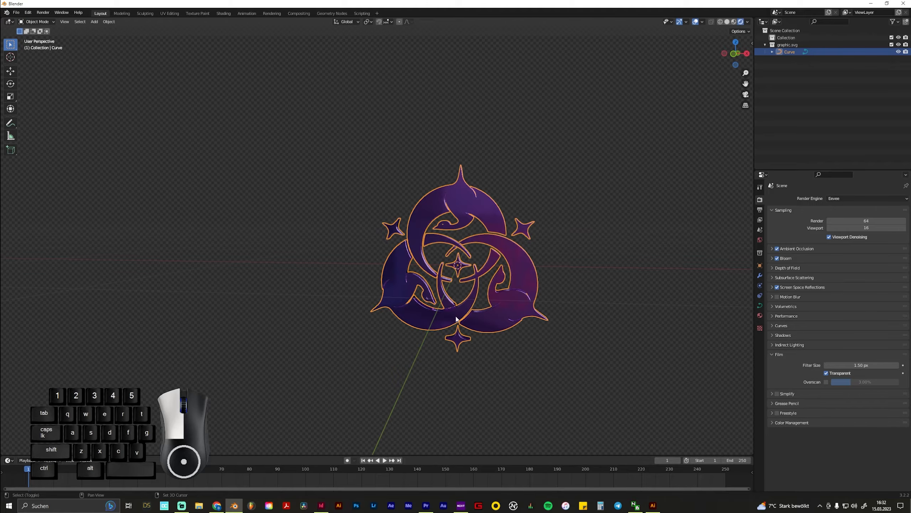
Try a light green Base Color on the curve's material, with hue 0.338 and saturation 0.697
click(551, 274)
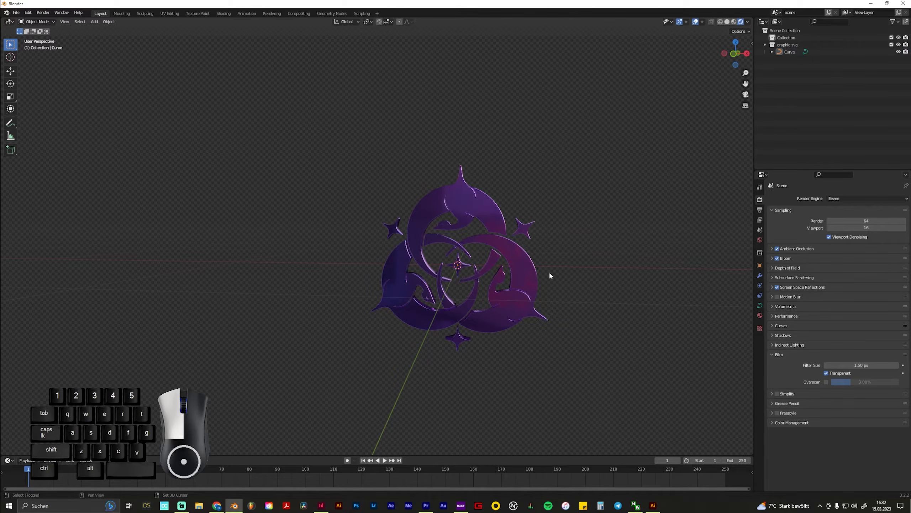
click(524, 275)
click(761, 315)
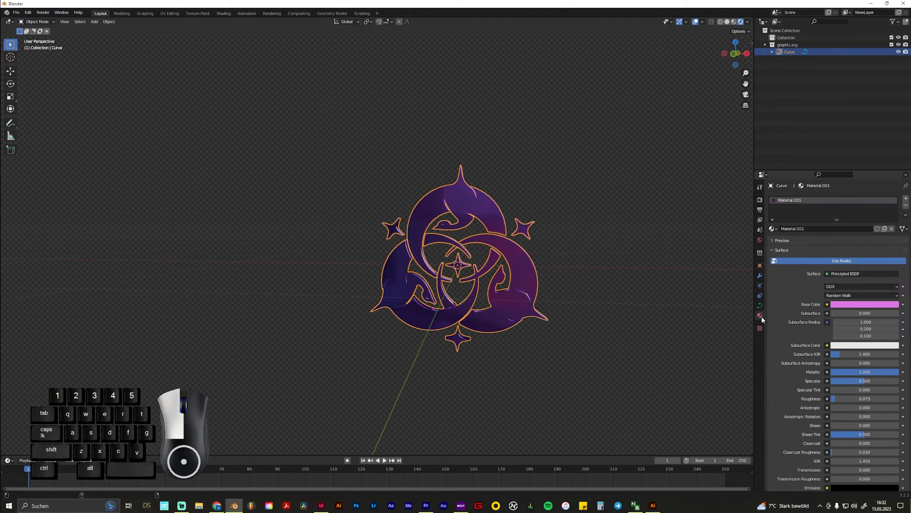
click(860, 304)
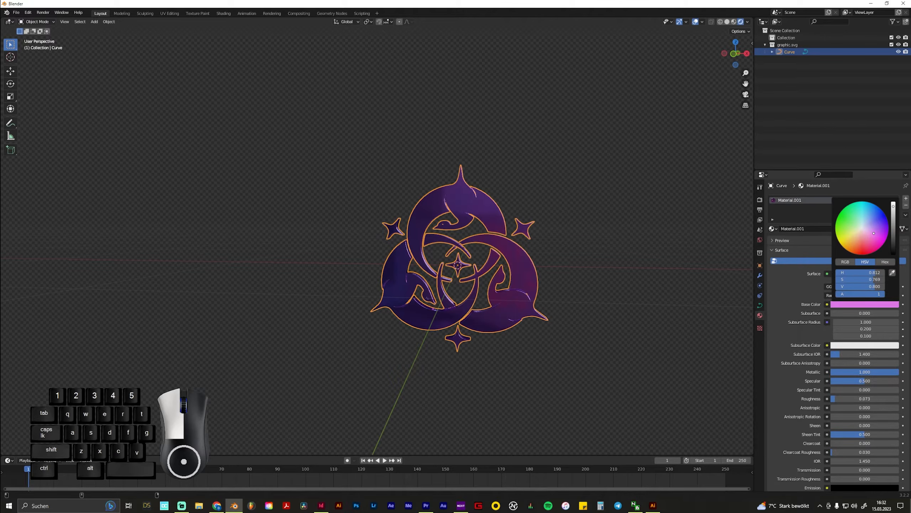
drag(874, 233, 853, 222)
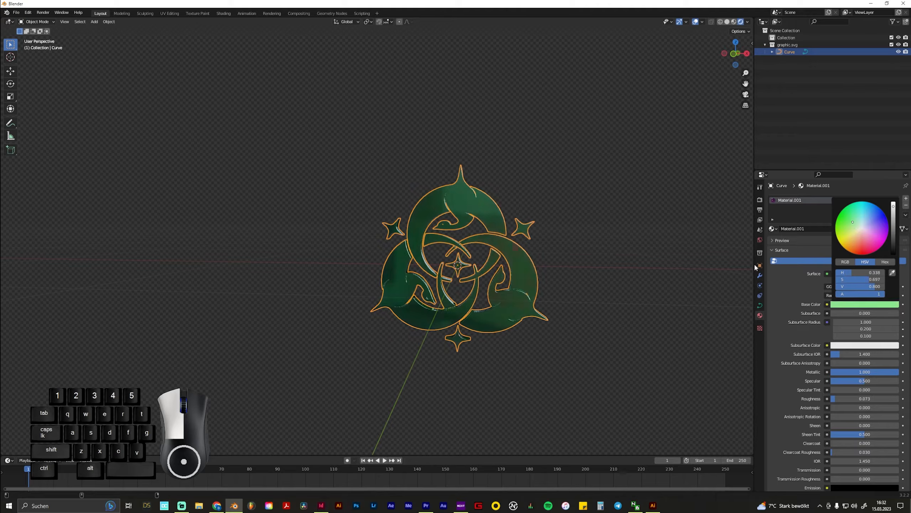
middle_drag(545, 319, 562, 289)
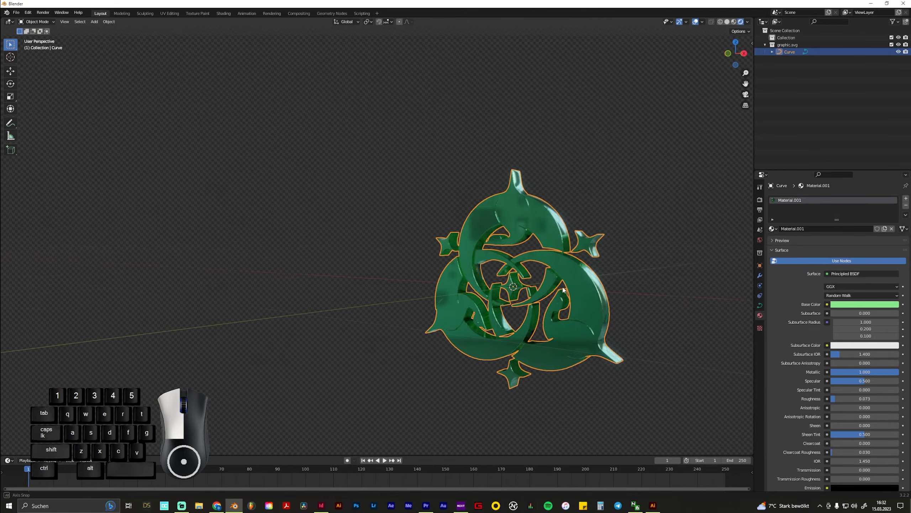
Set the material's Base Color to a very pale, almost white pink, and check the deselected graphic
click(881, 304)
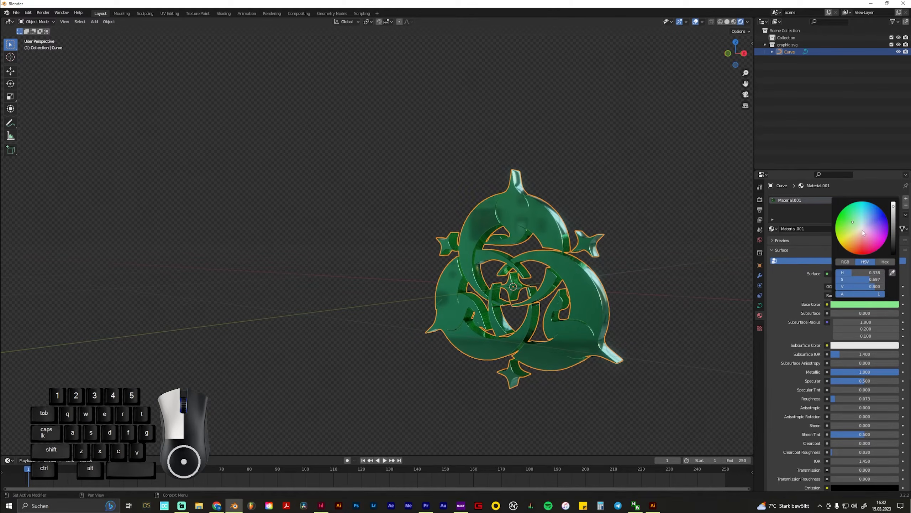
mouse_move(864, 232)
mouse_down()
mouse_move(862, 223)
mouse_move(862, 233)
mouse_up()
drag(863, 231, 862, 230)
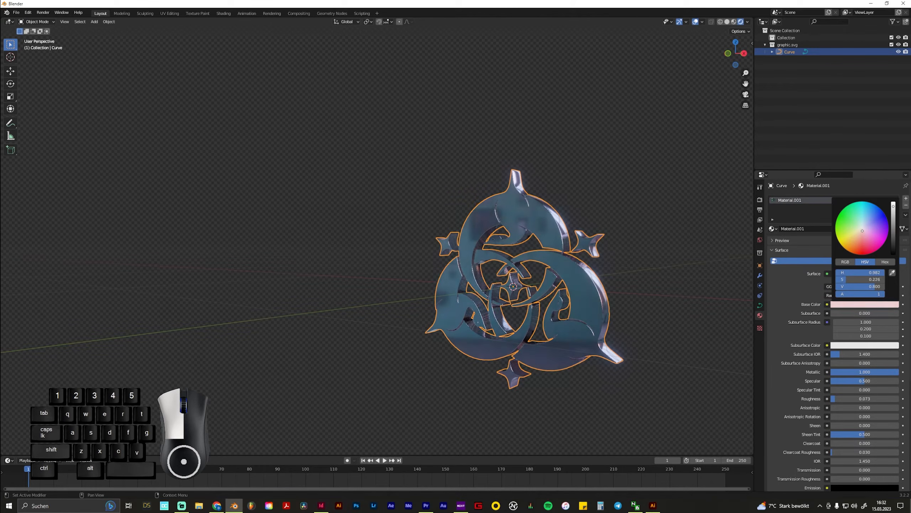
mouse_move(570, 359)
middle_down()
mouse_move(560, 372)
mouse_move(552, 264)
mouse_move(571, 372)
mouse_move(455, 374)
mouse_move(526, 372)
mouse_move(550, 356)
mouse_move(498, 366)
mouse_move(580, 336)
mouse_move(567, 341)
mouse_move(580, 351)
middle_up()
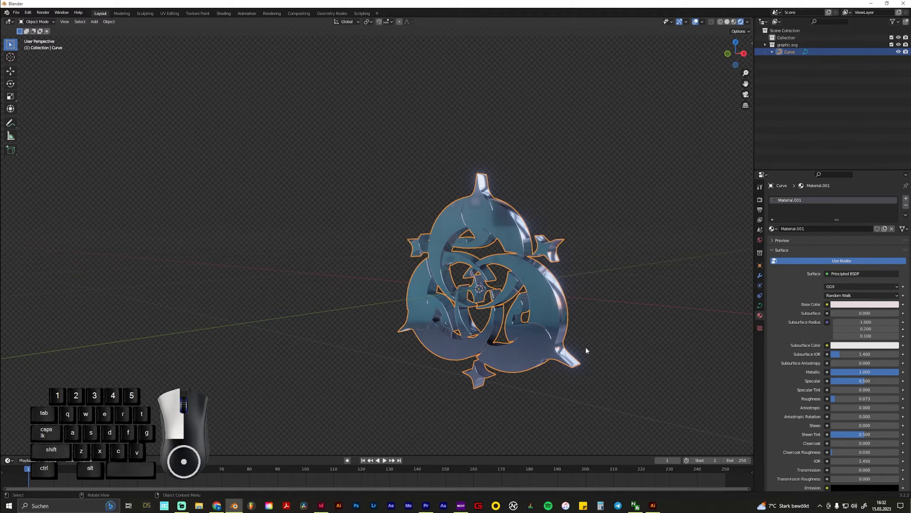
click(710, 310)
middle_drag(504, 313, 523, 318)
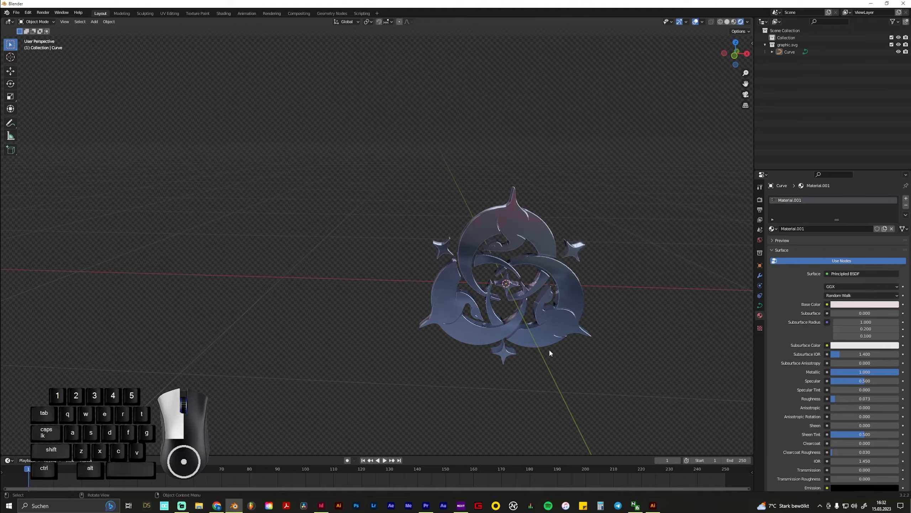
Add a camera to the scene and look through its view
key(shift)
key(shift+a)
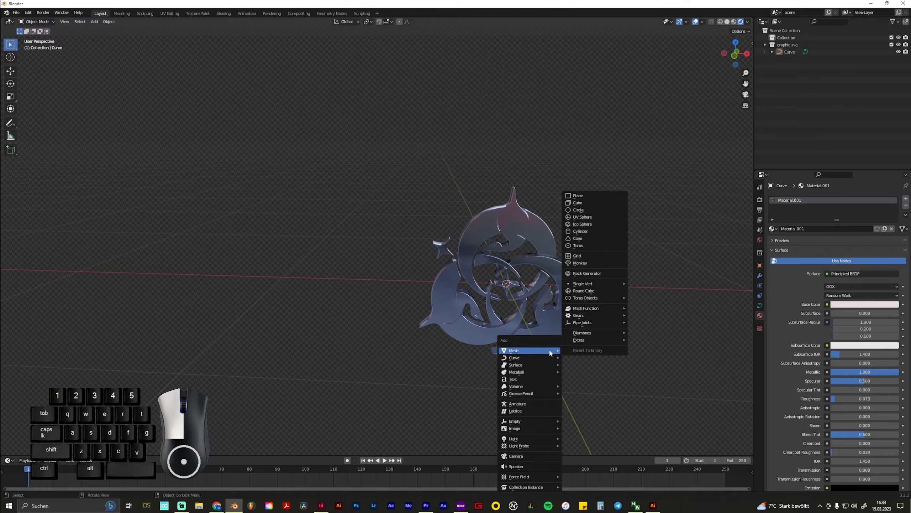
click(538, 456)
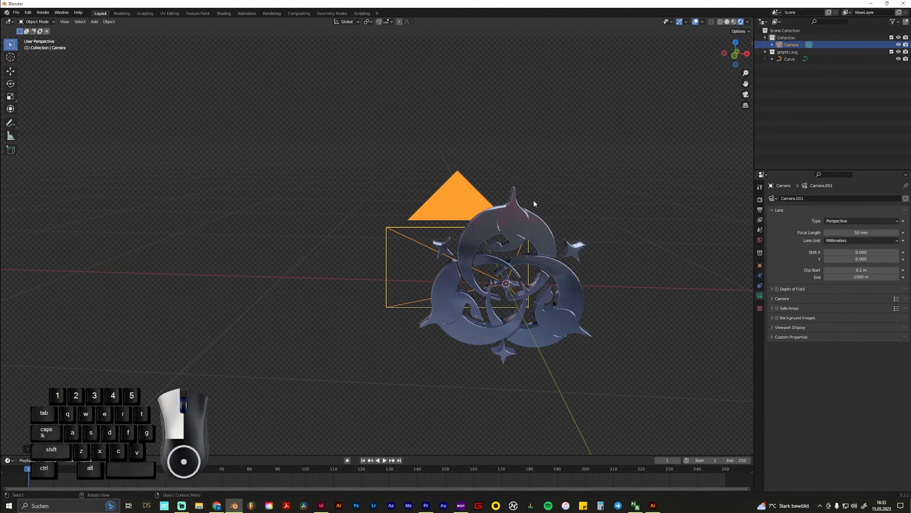
key(KP_0)
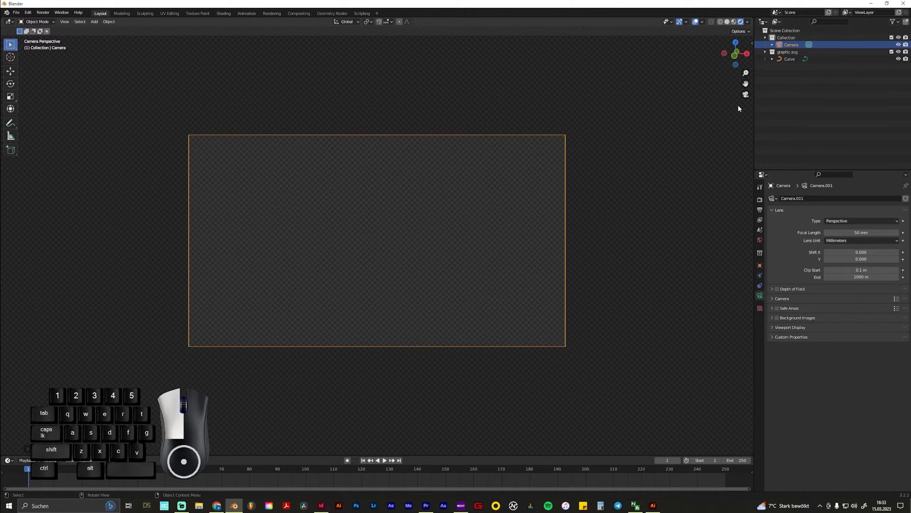
Lock the camera to the view so that navigating the viewport moves the camera
key(n)
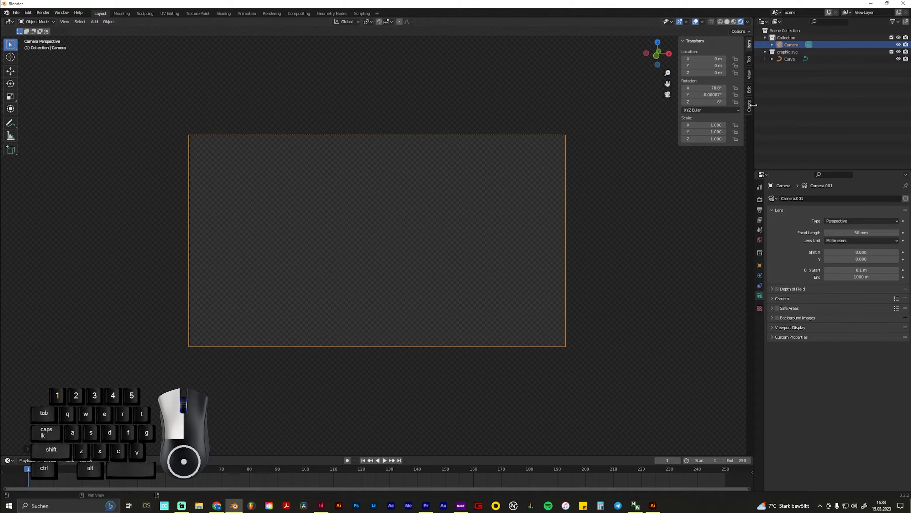
click(750, 108)
click(749, 90)
click(749, 75)
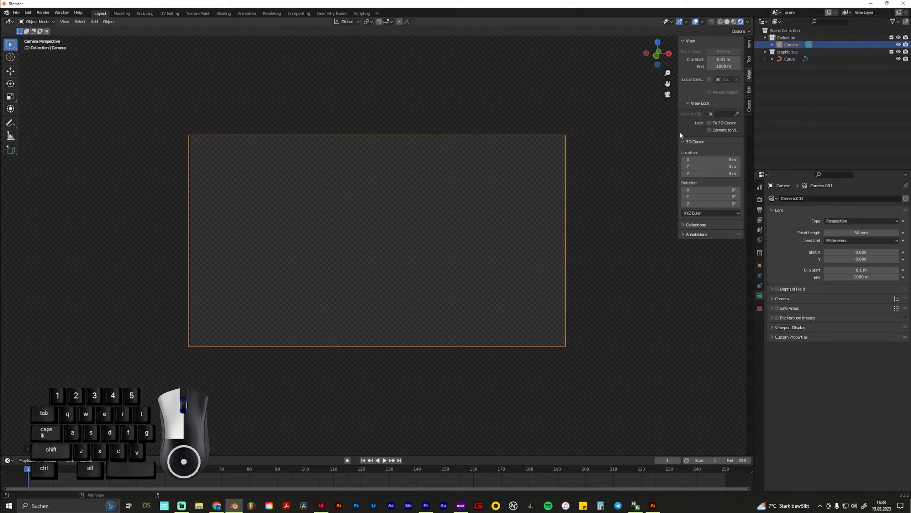
drag(678, 133, 660, 133)
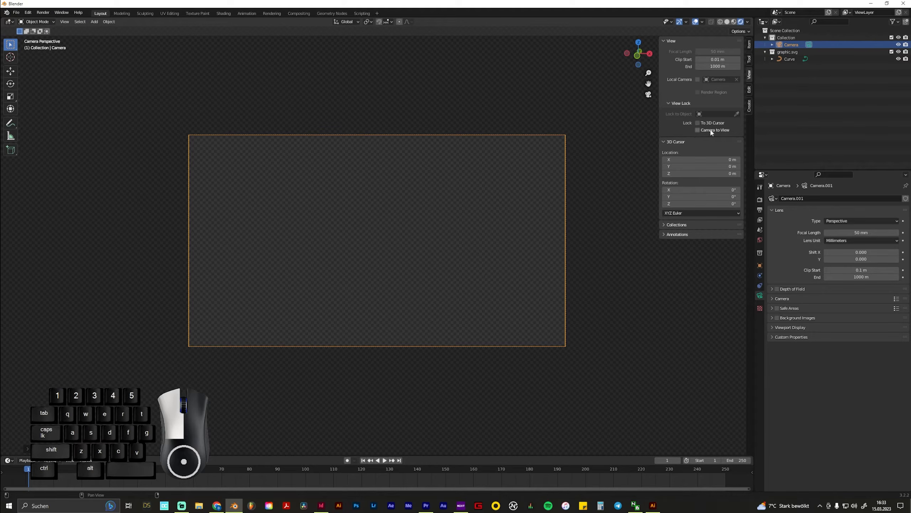
click(698, 130)
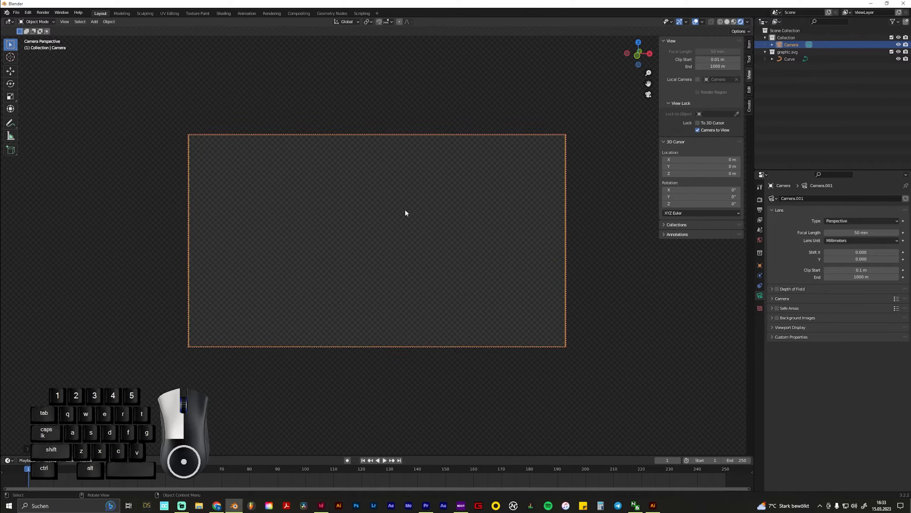
Back the camera away until the whole graphic fits inside the frame, and turn it to face the graphic from the front
scroll(406, 210, down, 4)
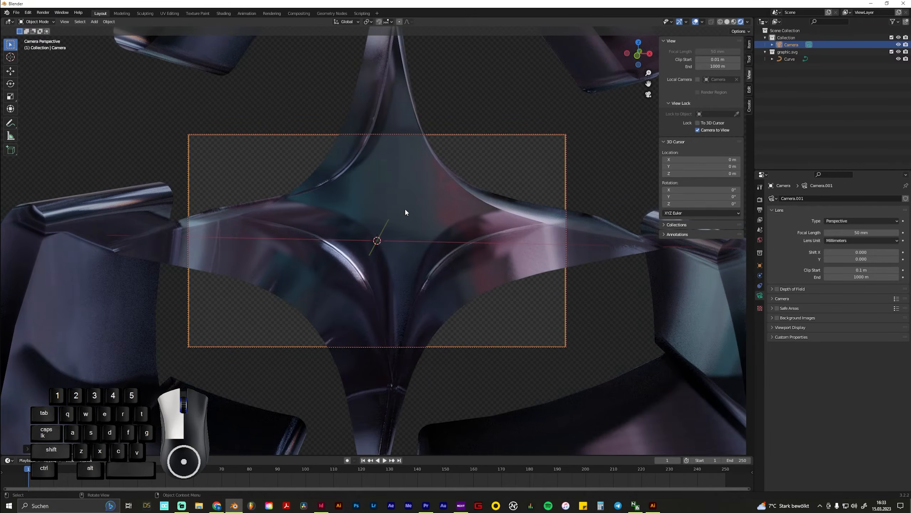
scroll(406, 210, down, 6)
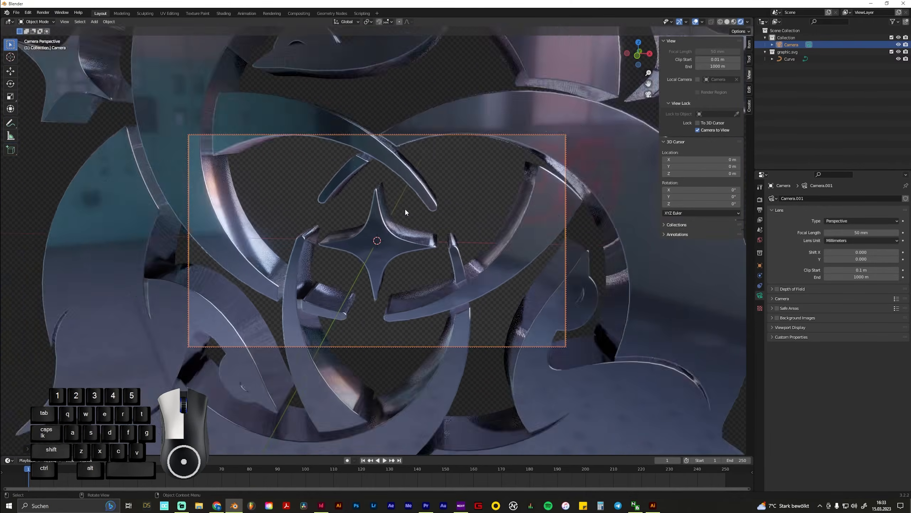
scroll(405, 210, down, 7)
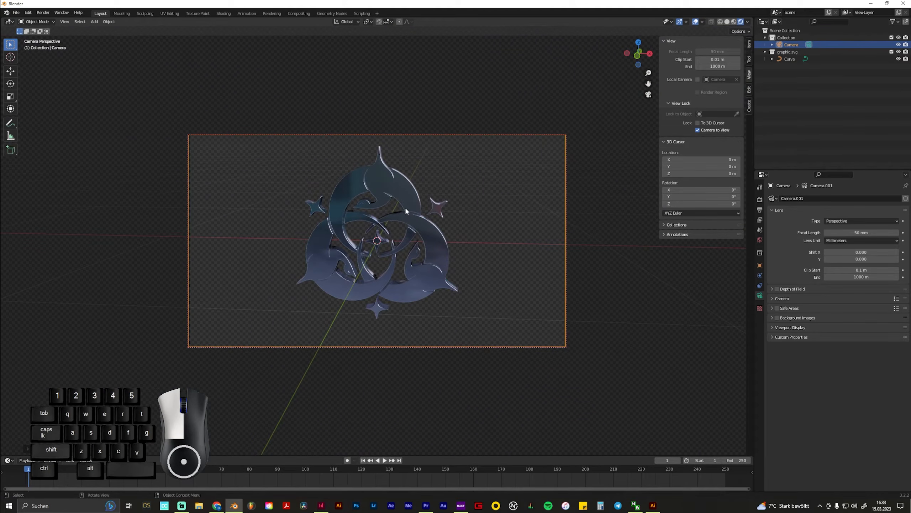
key(KP_1)
key(KP_0)
middle_drag(418, 221, 425, 213)
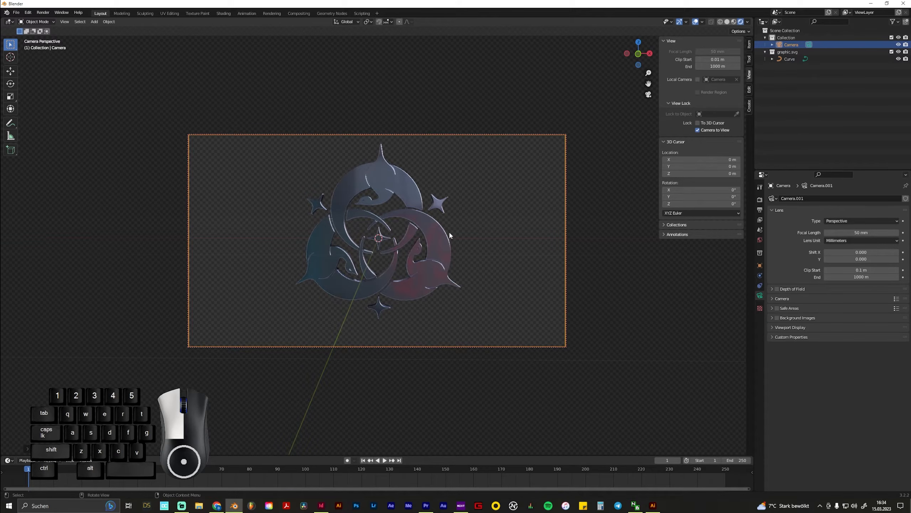
Fine-tune the camera's angle and distance so the whole graphic sits centred in the frame with some margin
middle_drag(367, 214, 369, 208)
mouse_move(439, 232)
middle_down()
mouse_move(432, 256)
mouse_move(458, 212)
mouse_move(430, 239)
middle_up()
scroll(425, 245, up, 3)
scroll(426, 245, down, 6)
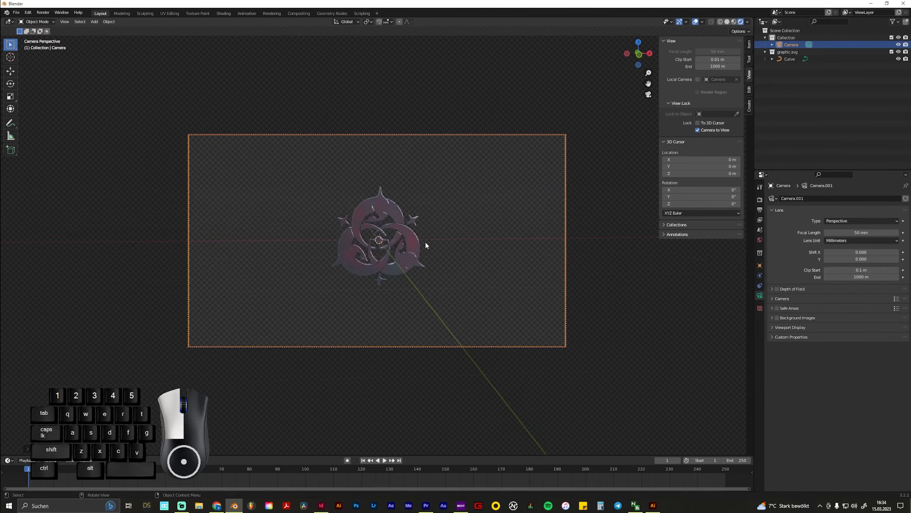
scroll(426, 246, up, 5)
middle_drag(426, 244, 423, 238)
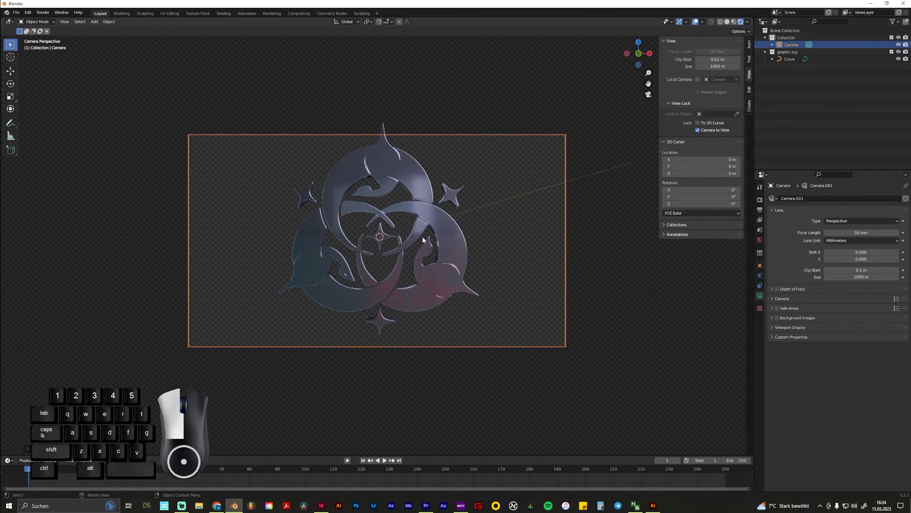
drag(413, 268, 403, 250)
scroll(409, 252, down, 3)
click(445, 257)
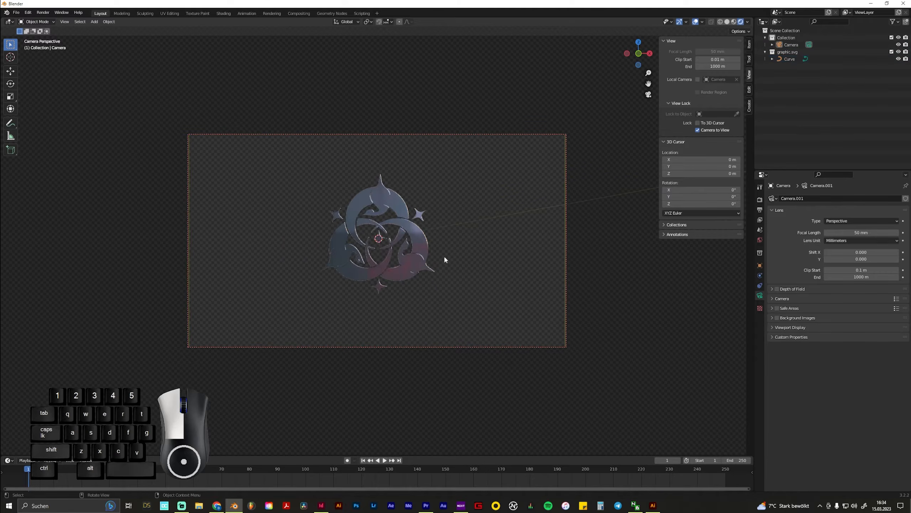
mouse_move(445, 257)
middle_down()
mouse_move(436, 272)
mouse_move(446, 267)
mouse_move(377, 255)
mouse_move(449, 241)
mouse_move(434, 249)
middle_up()
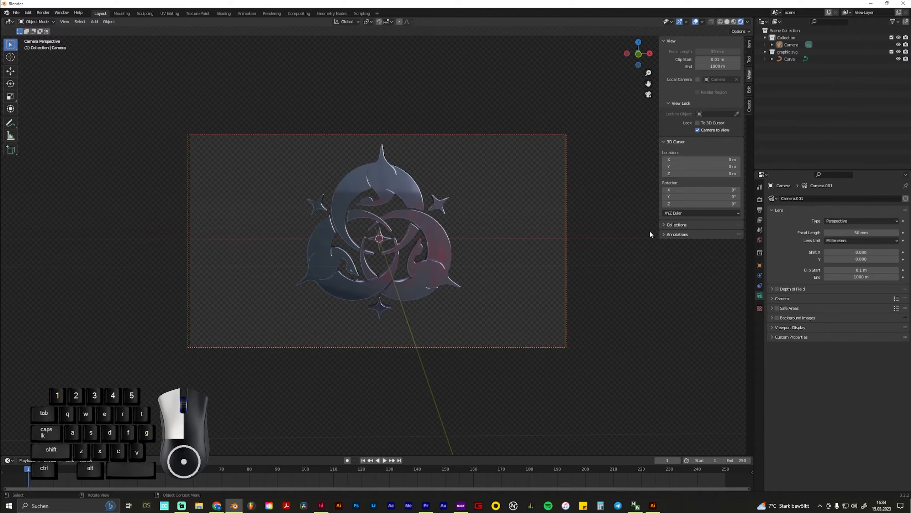
Set the output resolution to 3000 × 3000 px and bring the camera closer so the graphic fills more of the square frame
click(760, 199)
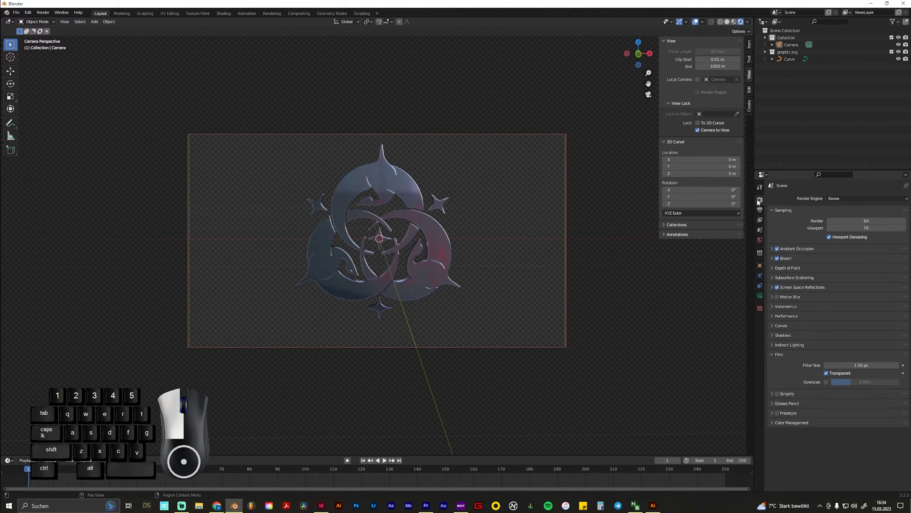
click(760, 211)
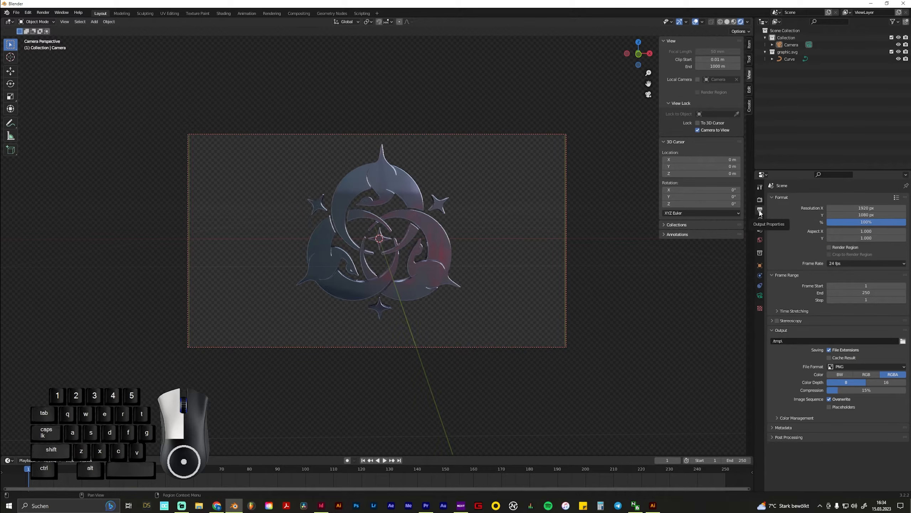
click(867, 208)
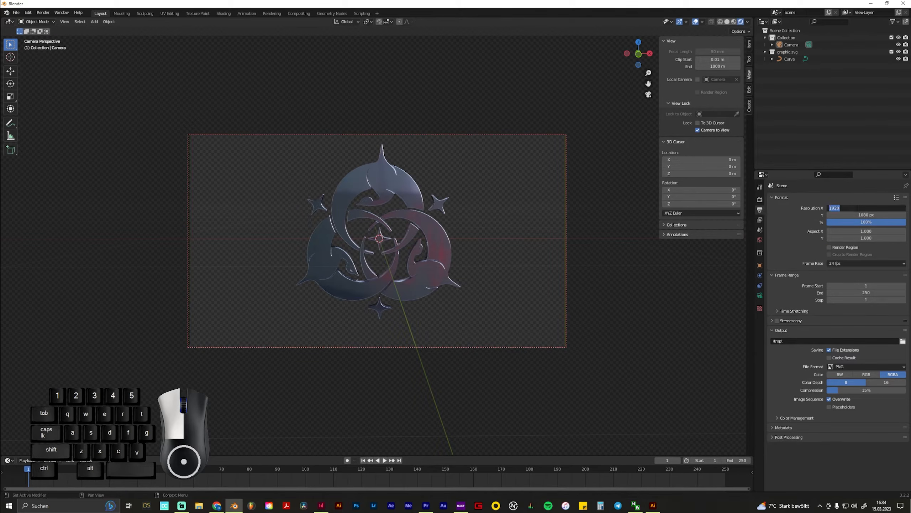
text(3000)
key(Tab)
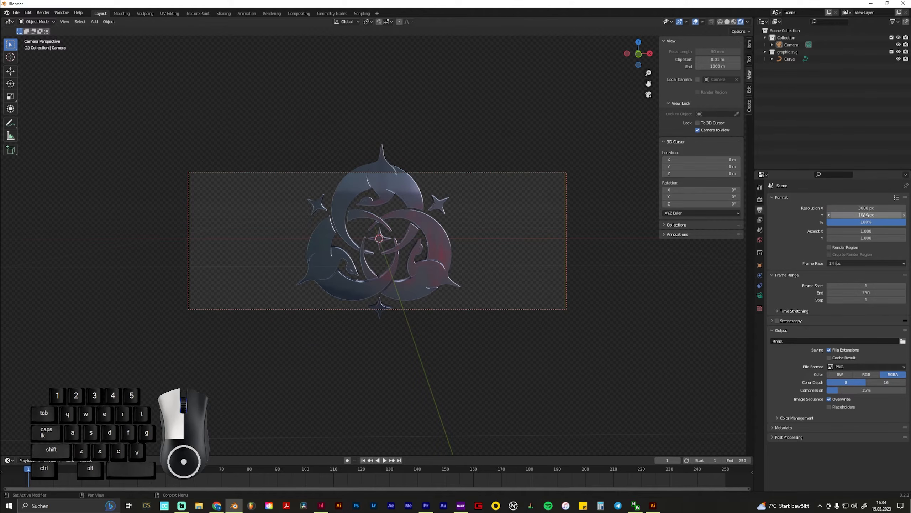
text(3000)
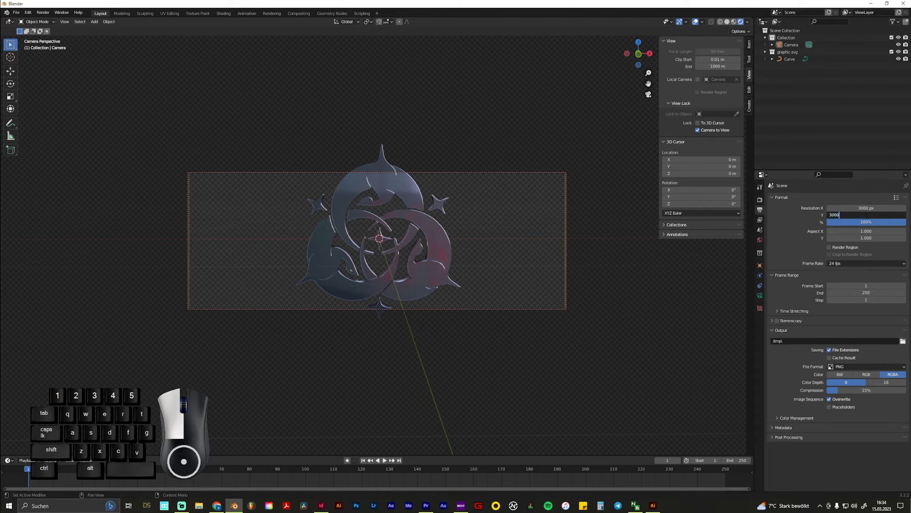
key(Return)
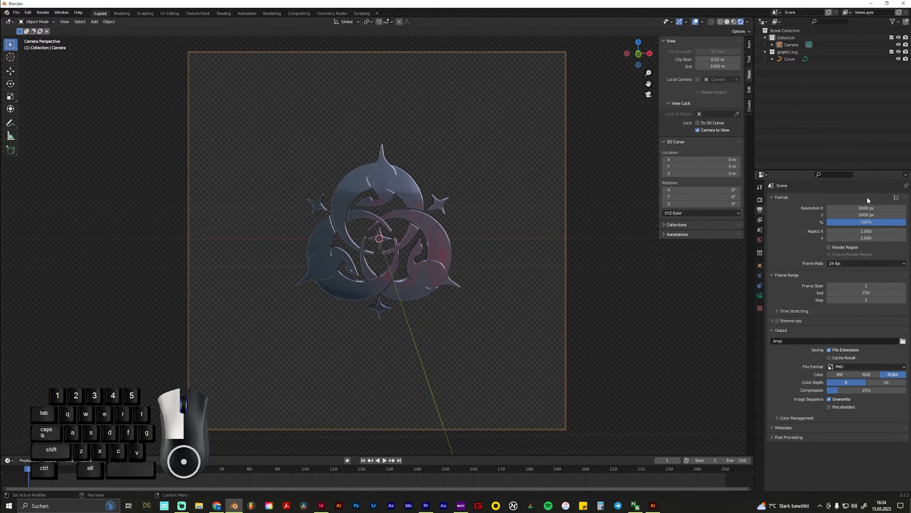
scroll(321, 219, up, 2)
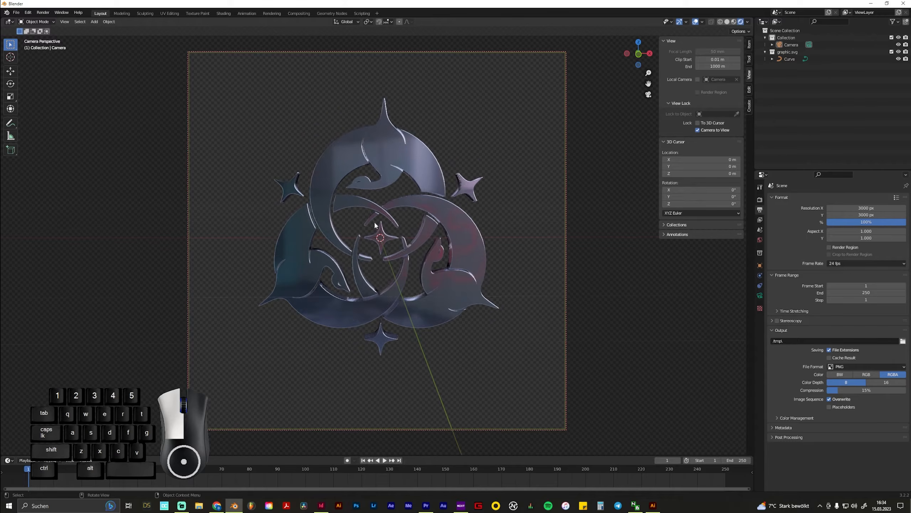
middle_drag(376, 225, 398, 243)
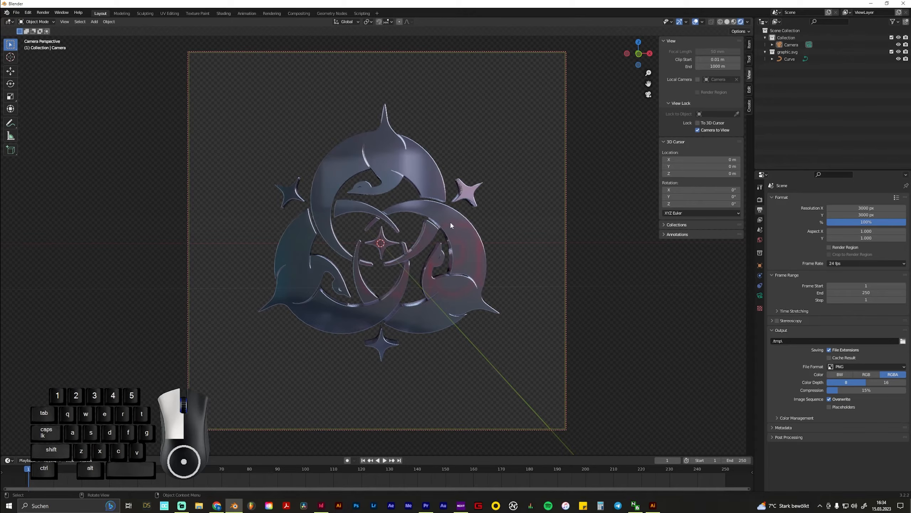
Try an area light raised along Z above the graphic and rotated, and delete it again
key(shift+a)
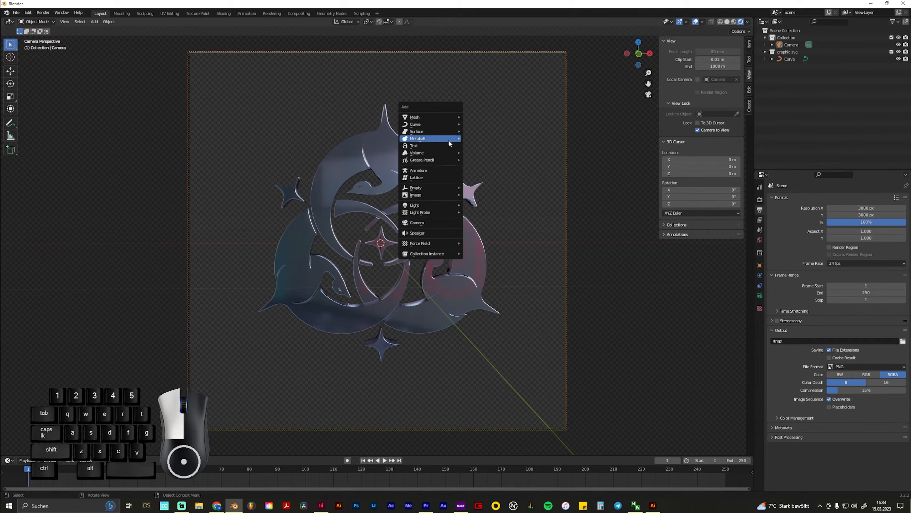
mouse_move(449, 123)
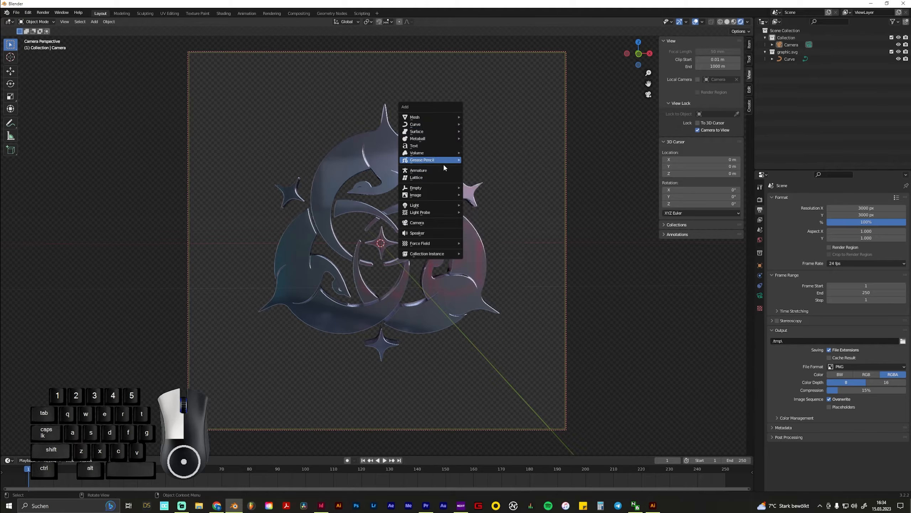
mouse_move(436, 207)
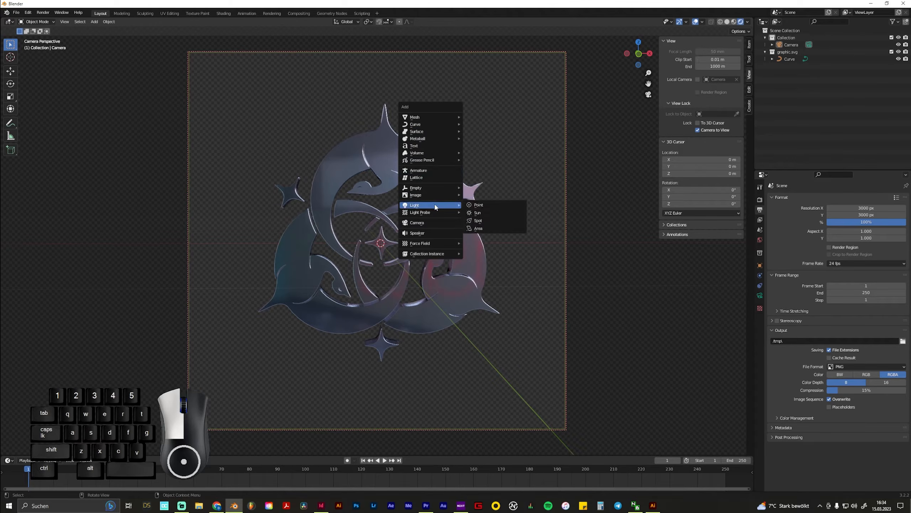
click(485, 228)
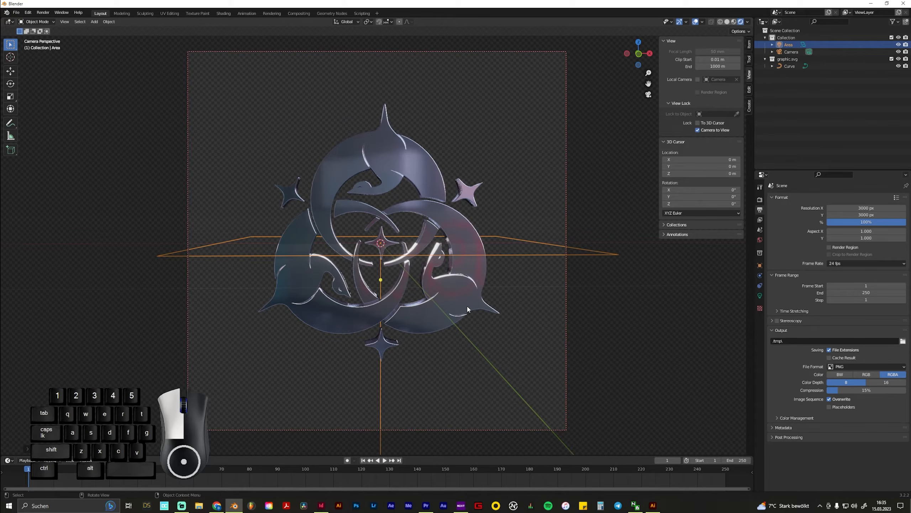
key(g)
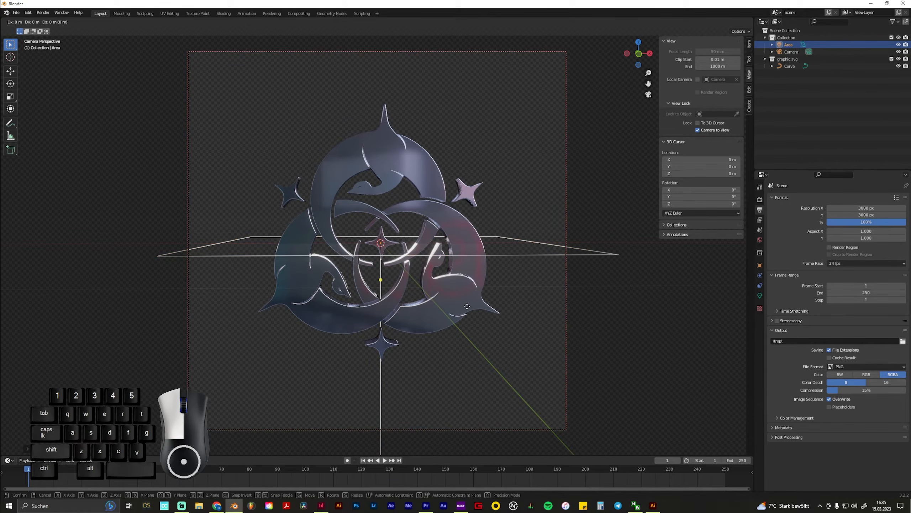
key(z)
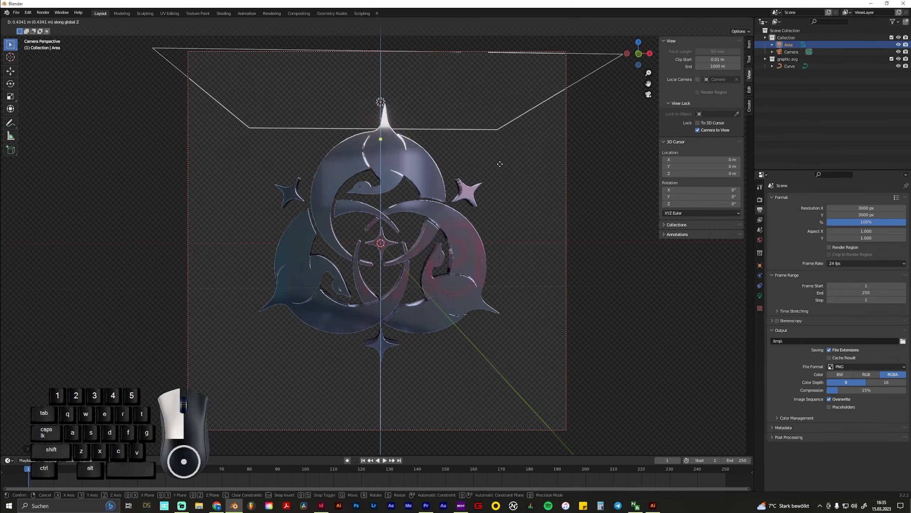
click(501, 148)
key(r)
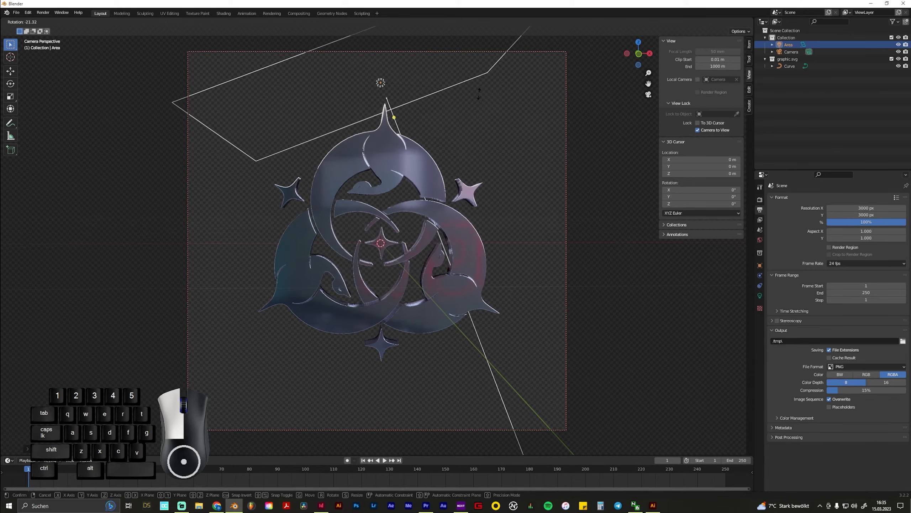
click(472, 125)
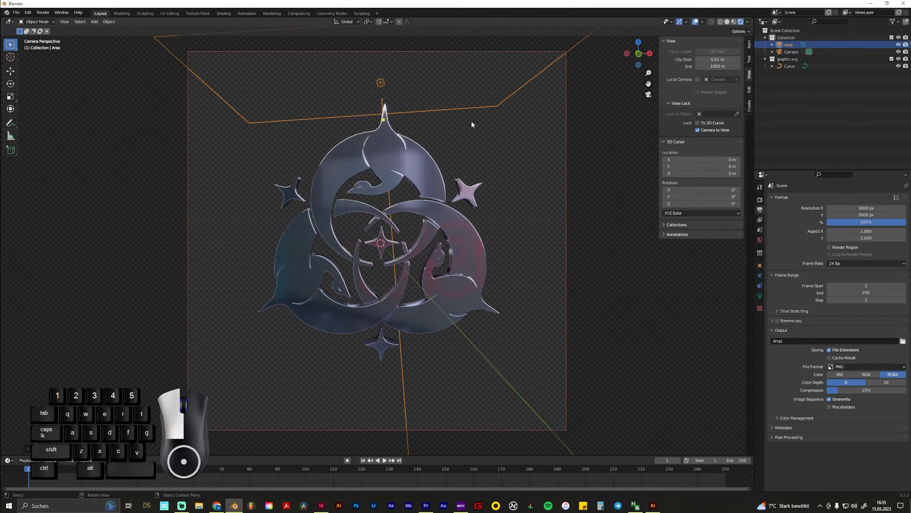
key(Delete)
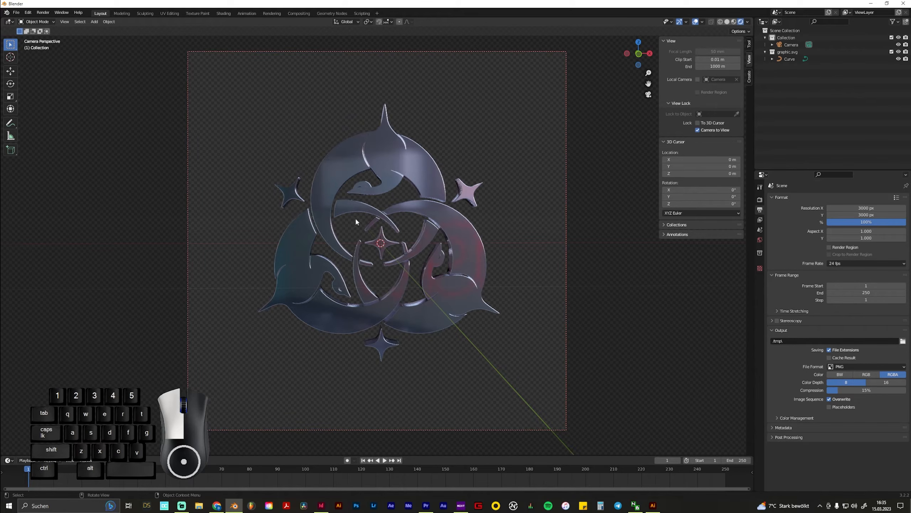
Move the camera slightly closer to the graphic, enlarge the timeline area and set the animation's end frame to 200
mouse_move(355, 217)
middle_down()
mouse_move(378, 220)
mouse_move(379, 204)
middle_up()
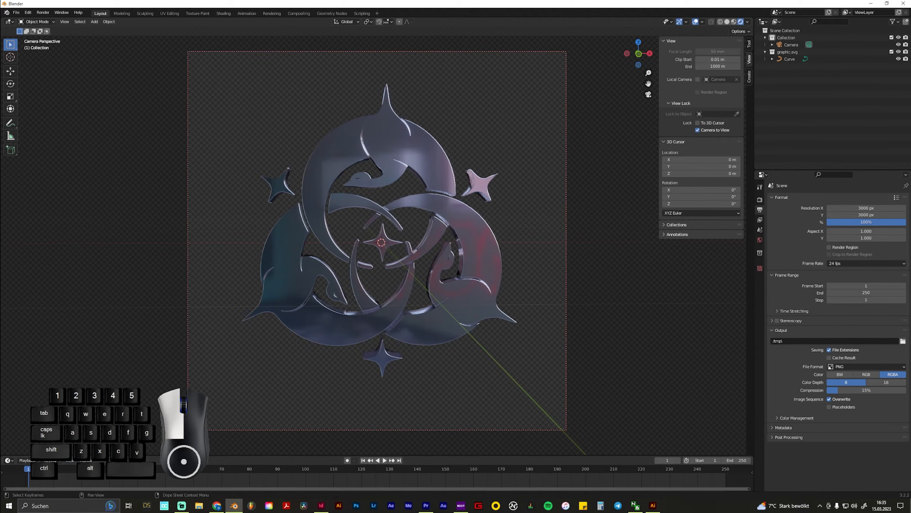
drag(90, 456, 90, 446)
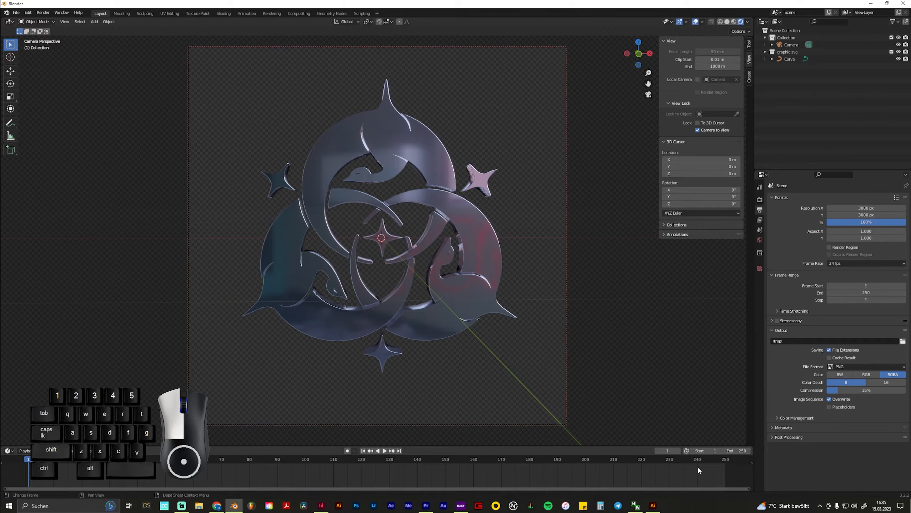
click(734, 451)
text(200)
key(Return)
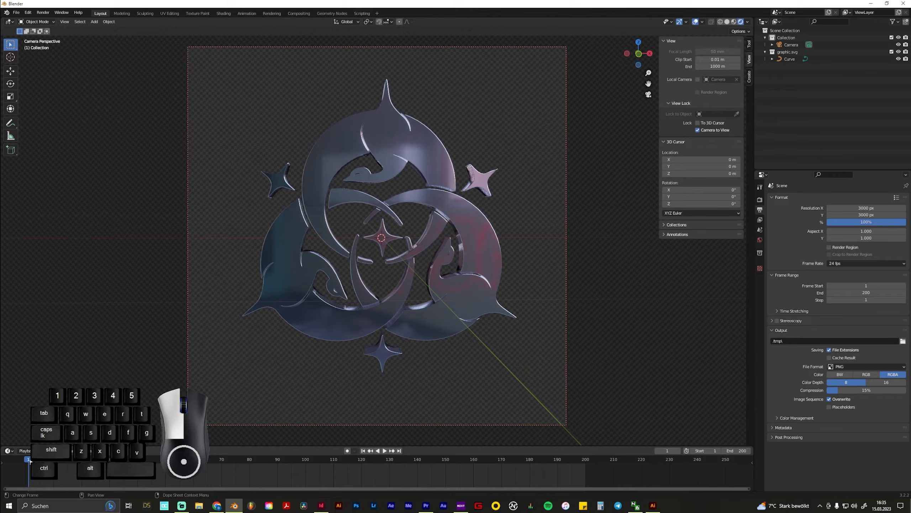
Insert a Rotation keyframe on the graphic's curve at frame 0
mouse_move(30, 461)
mouse_down()
mouse_move(89, 467)
mouse_move(24, 467)
mouse_up()
click(376, 142)
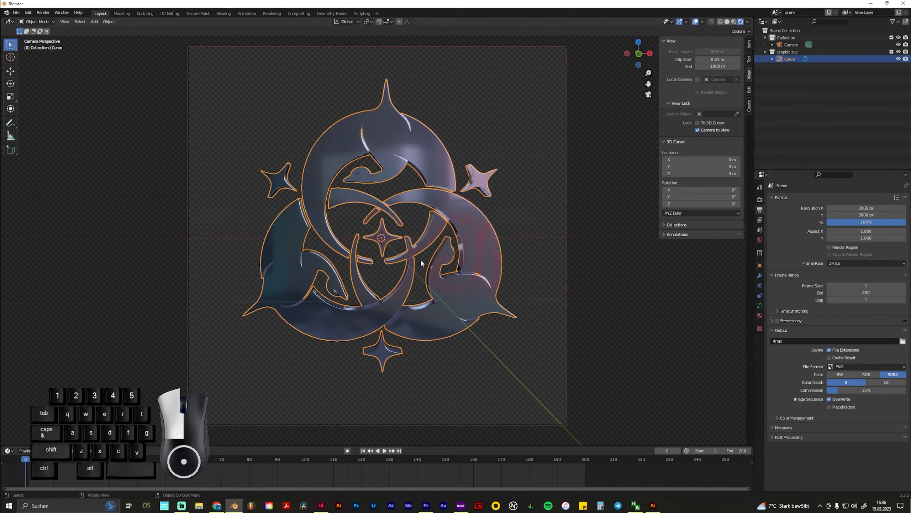
key(i)
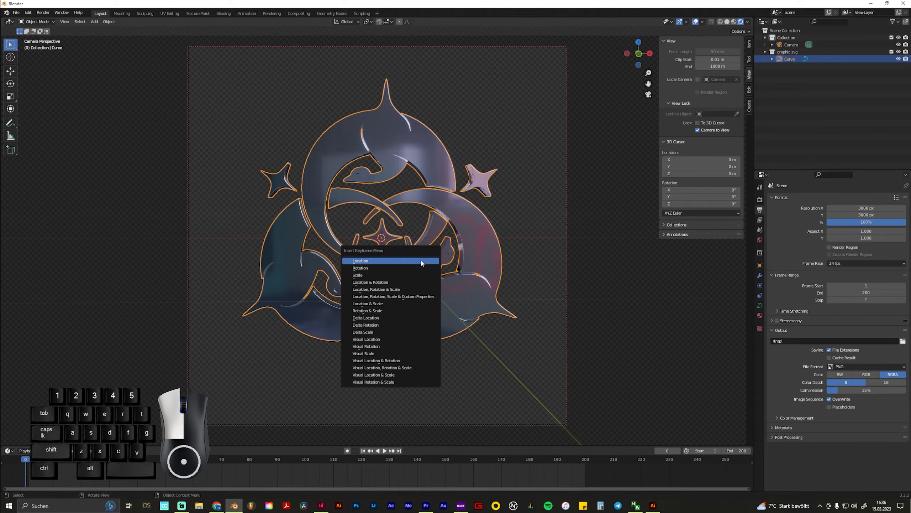
click(390, 267)
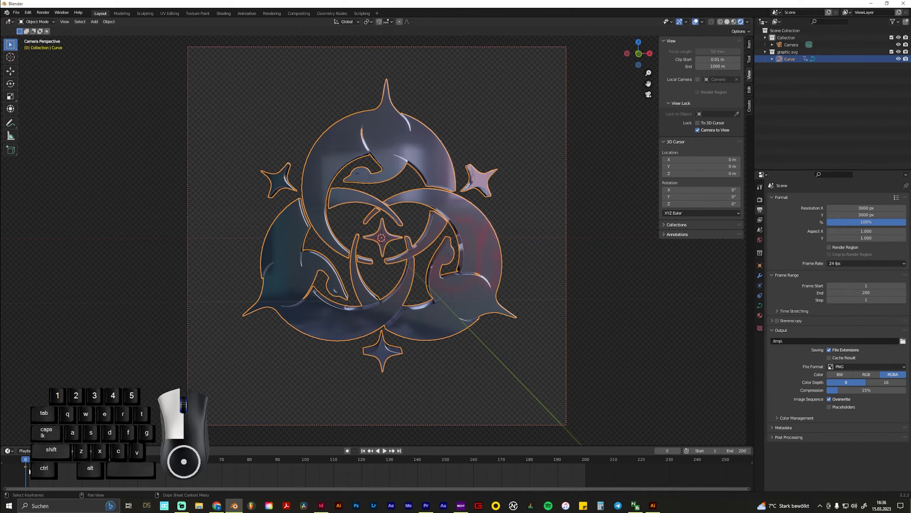
At frame 200, rotate the graphic's curve 360° about the global Z axis and insert a Rotation keyframe
key(space)
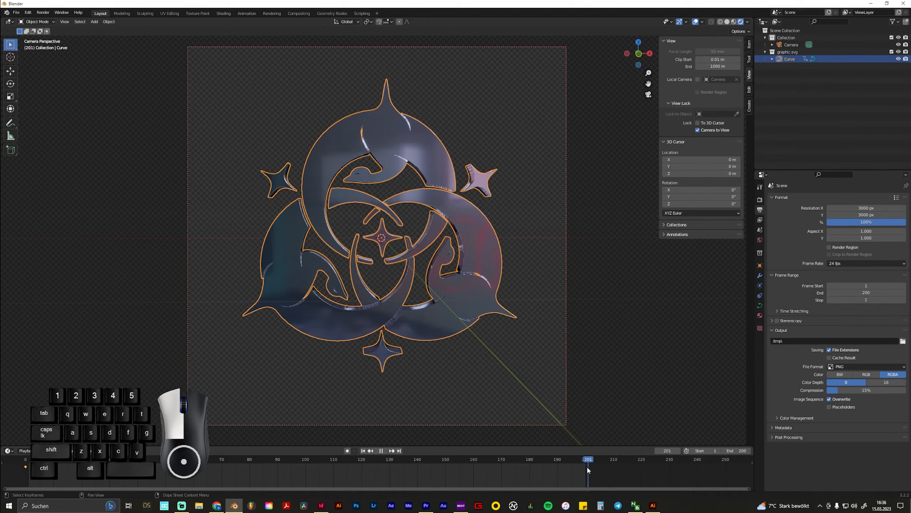
key(space)
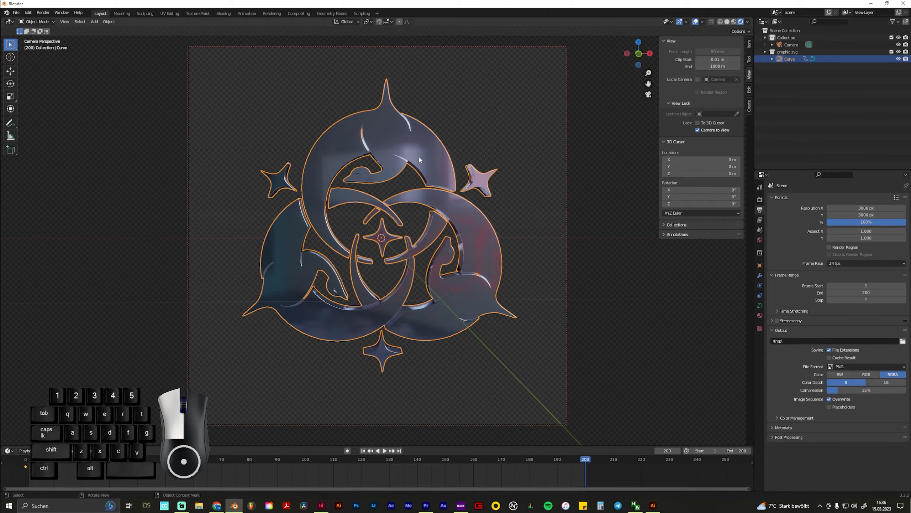
key(r)
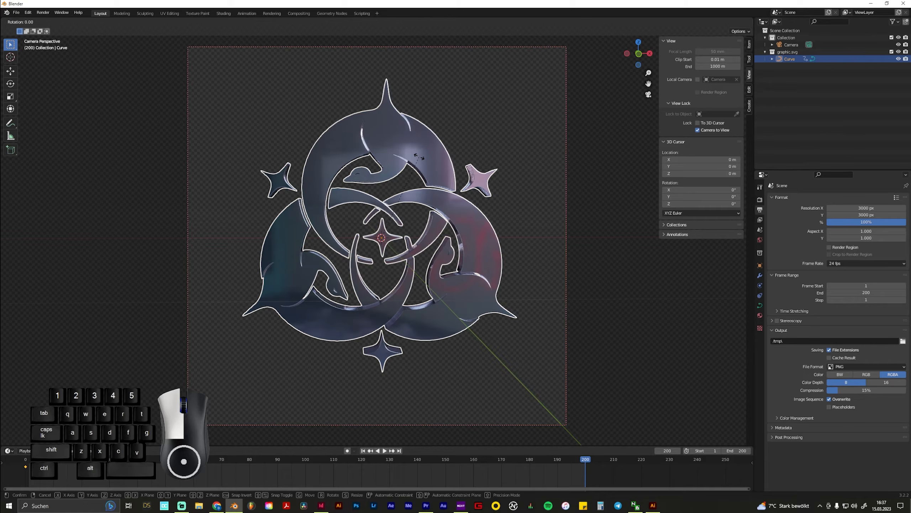
key(z)
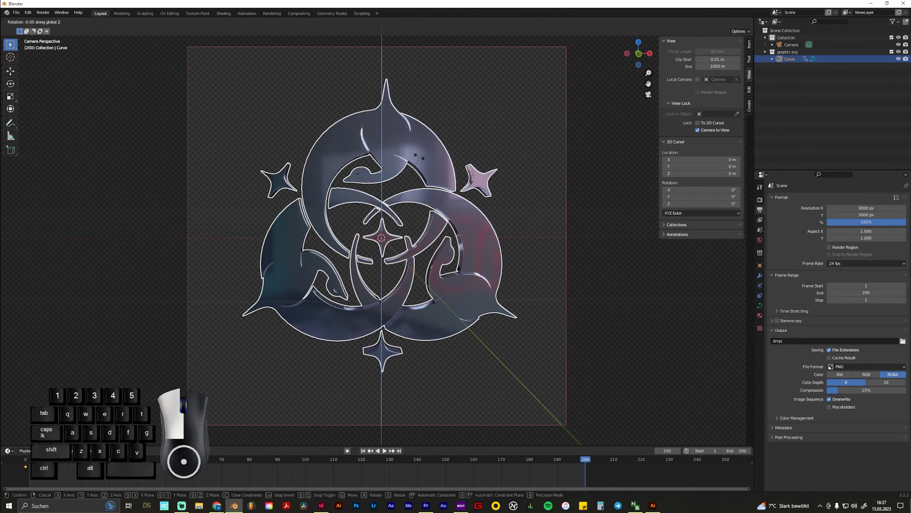
text(3)
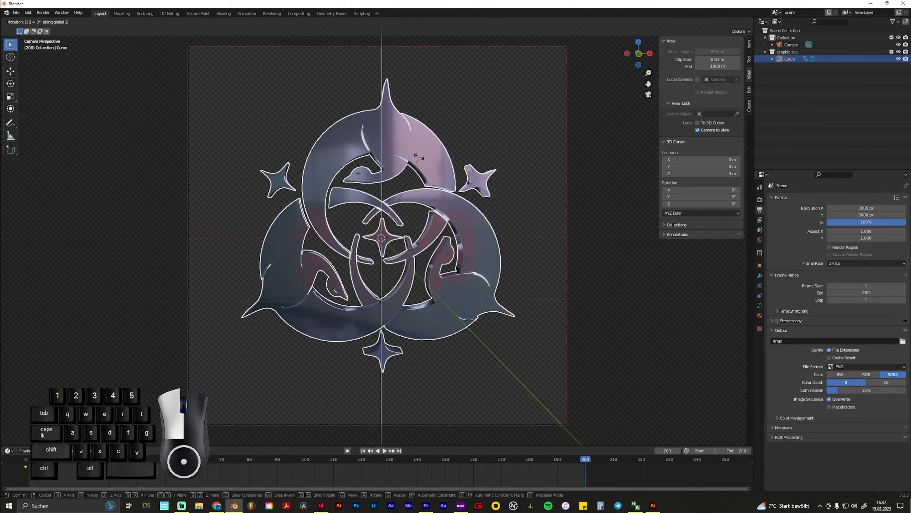
text(60)
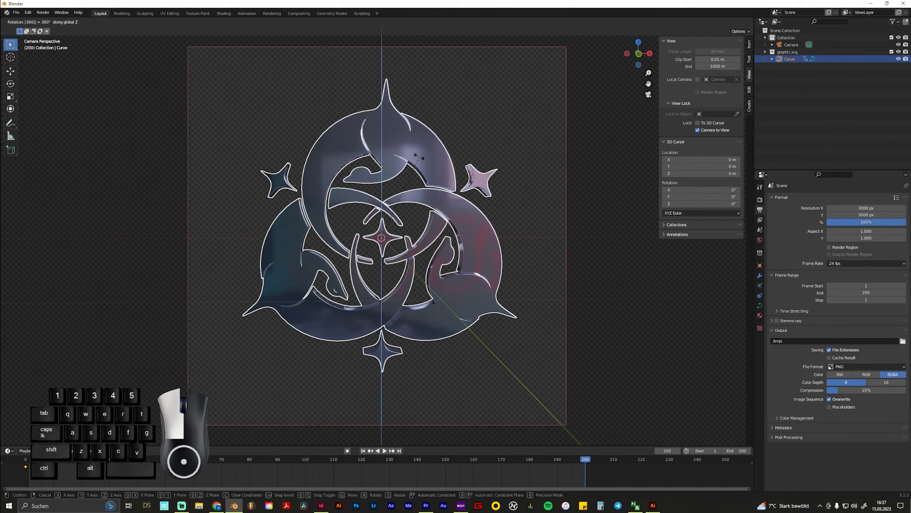
key(Return)
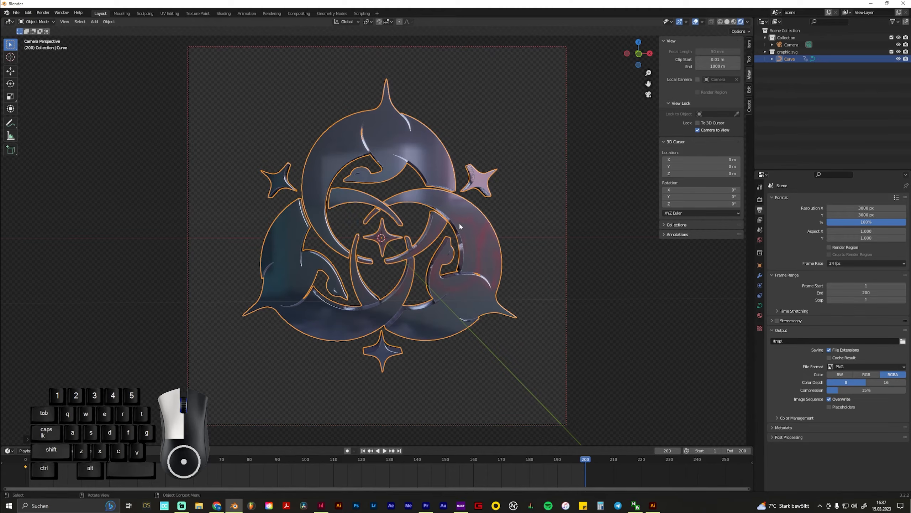
key(i)
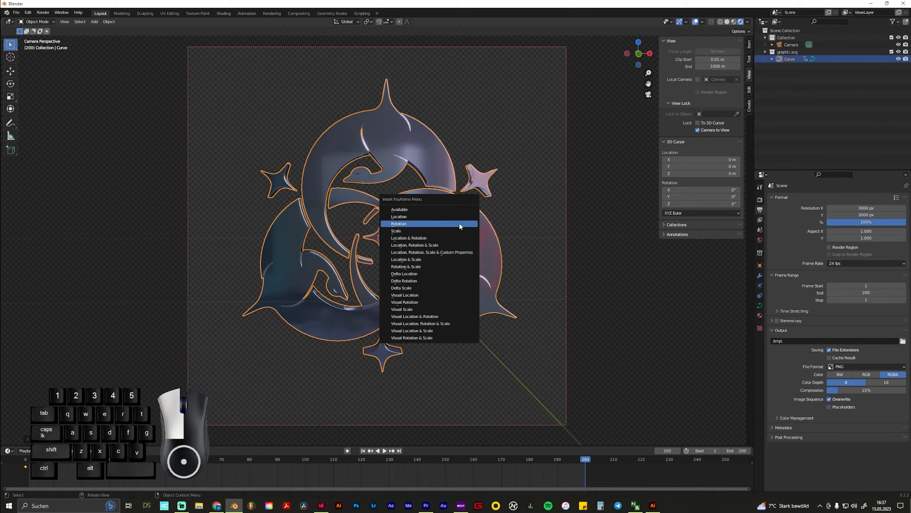
click(460, 225)
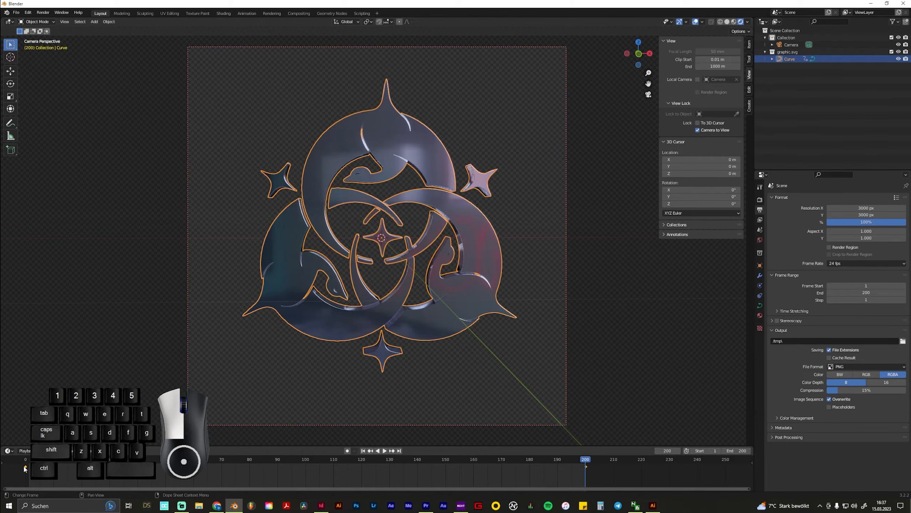
Play back the rotation animation from the start to check its motion, and return to frame 0
mouse_move(590, 459)
mouse_down()
mouse_move(392, 476)
mouse_move(22, 468)
mouse_move(584, 470)
mouse_up()
key(space)
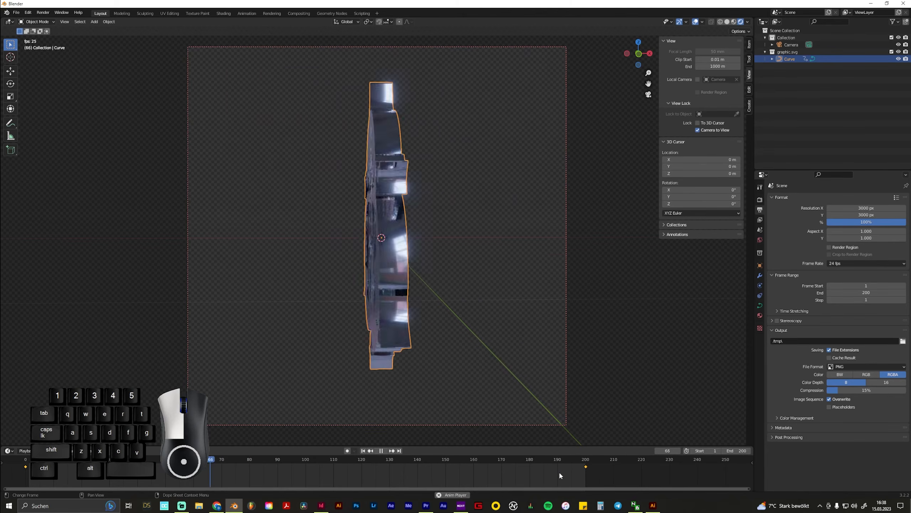
key(space)
drag(234, 461, 25, 466)
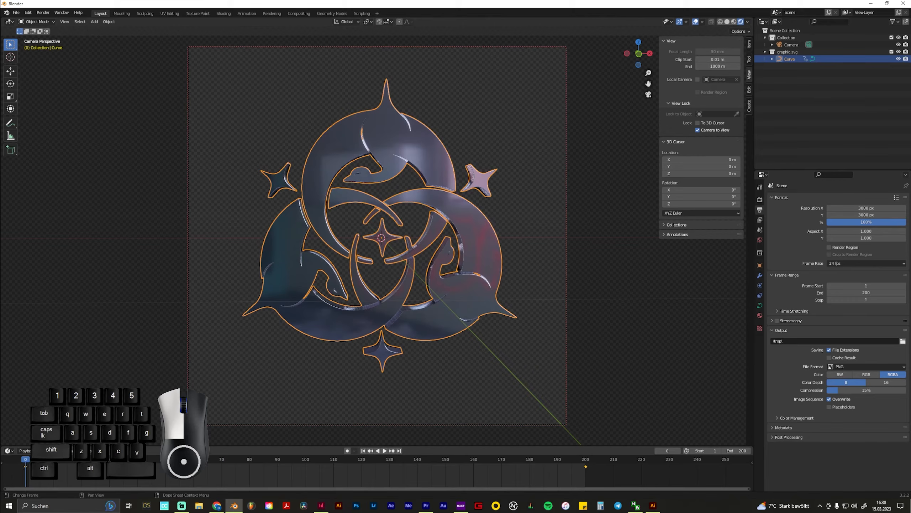
Set the rotation keyframes' interpolation to Linear in the Dope Sheet and play back the animation to check it
click(9, 451)
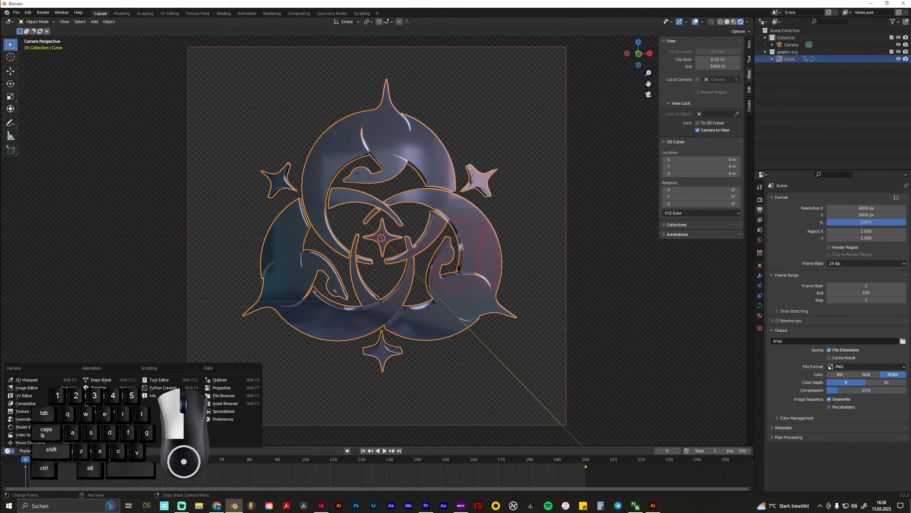
click(102, 380)
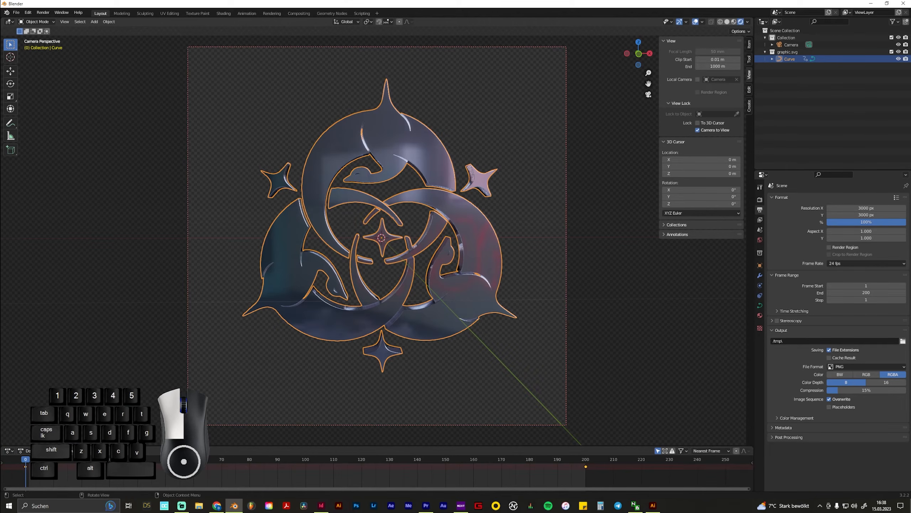
click(137, 451)
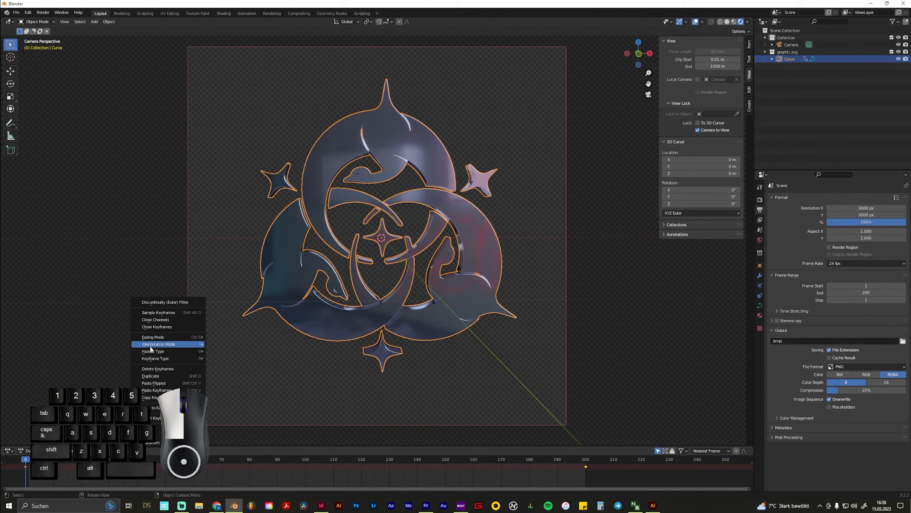
mouse_move(152, 349)
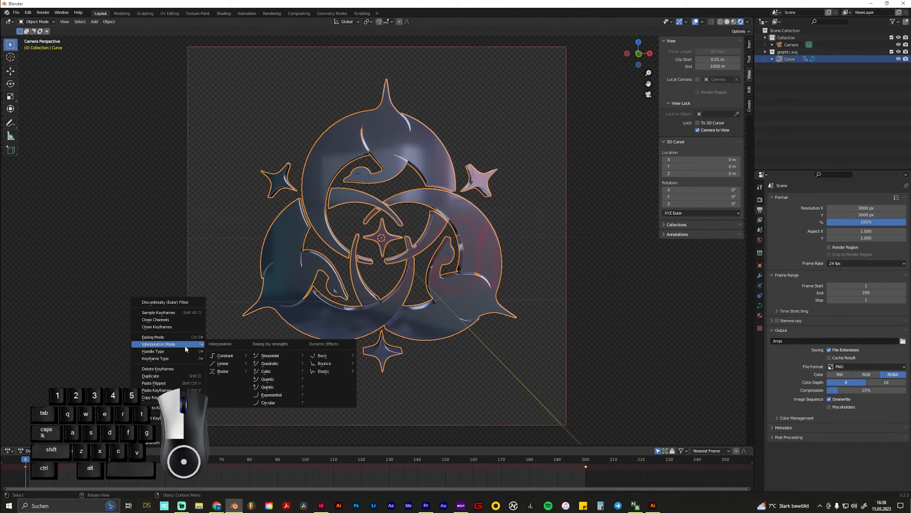
click(232, 363)
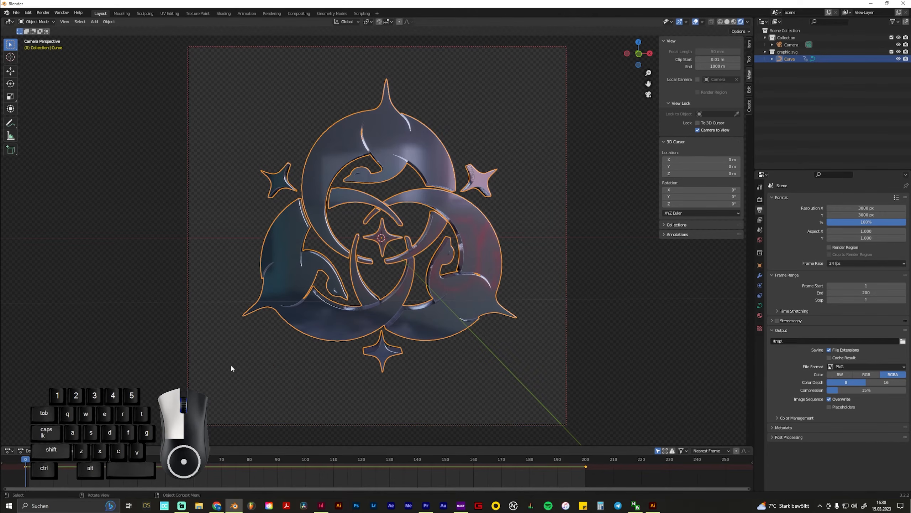
key(space)
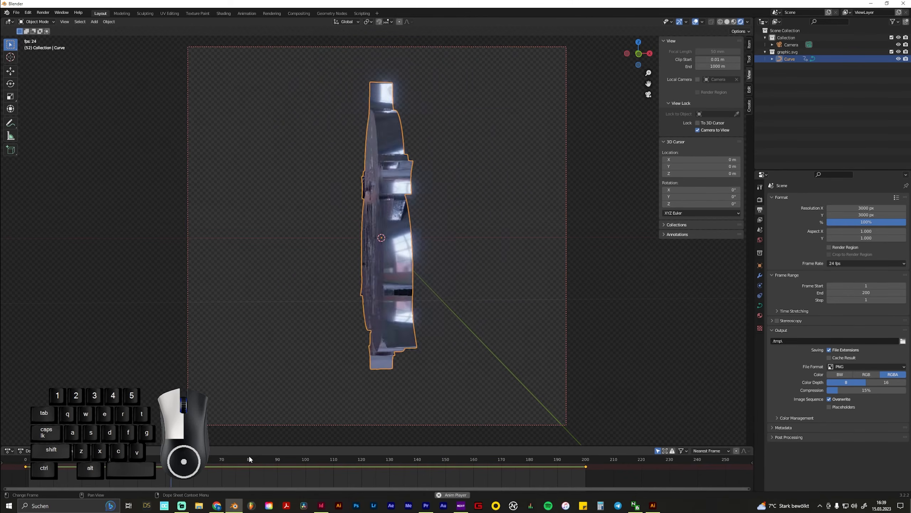
key(space)
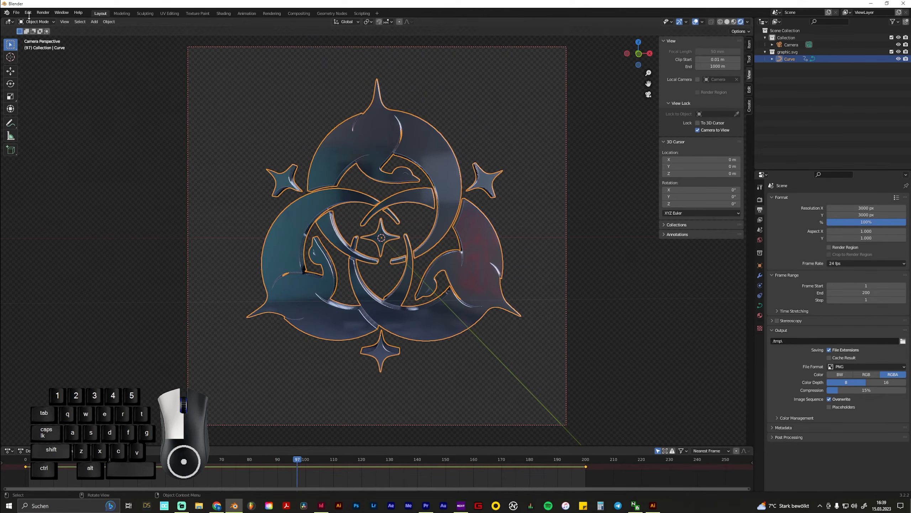
Try rendering the animation and close the render window again
click(41, 14)
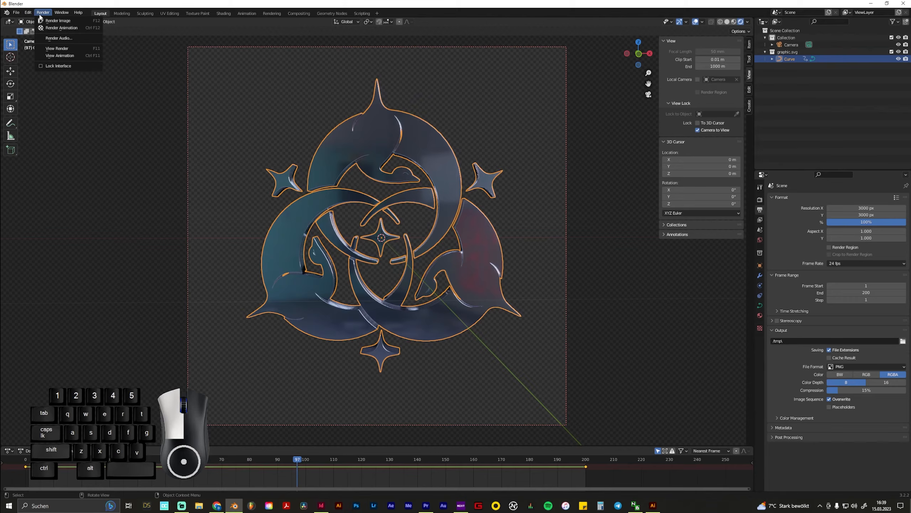
click(83, 28)
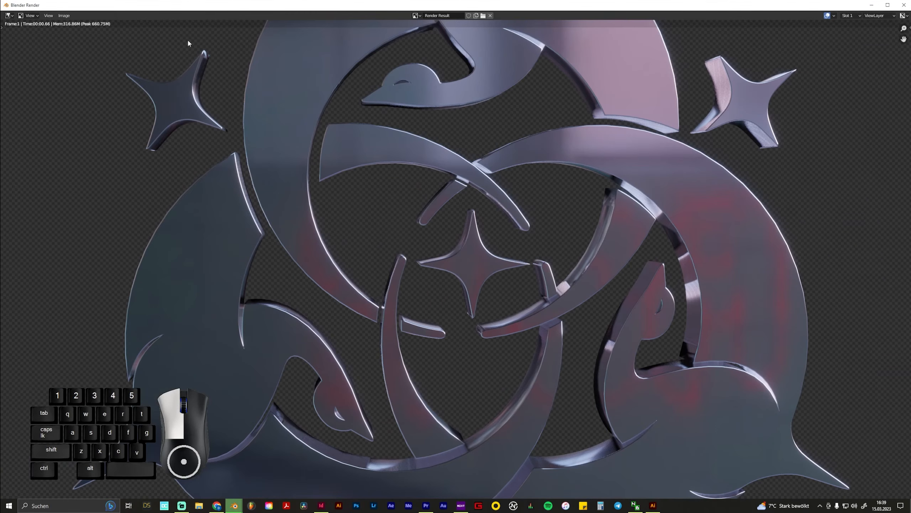
click(905, 6)
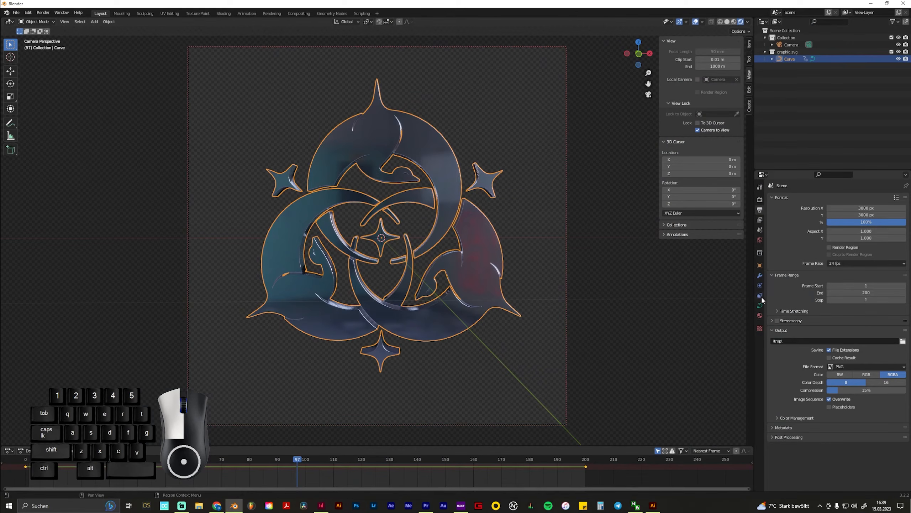
Browse for the render output path and go to the Desktop folder
click(759, 200)
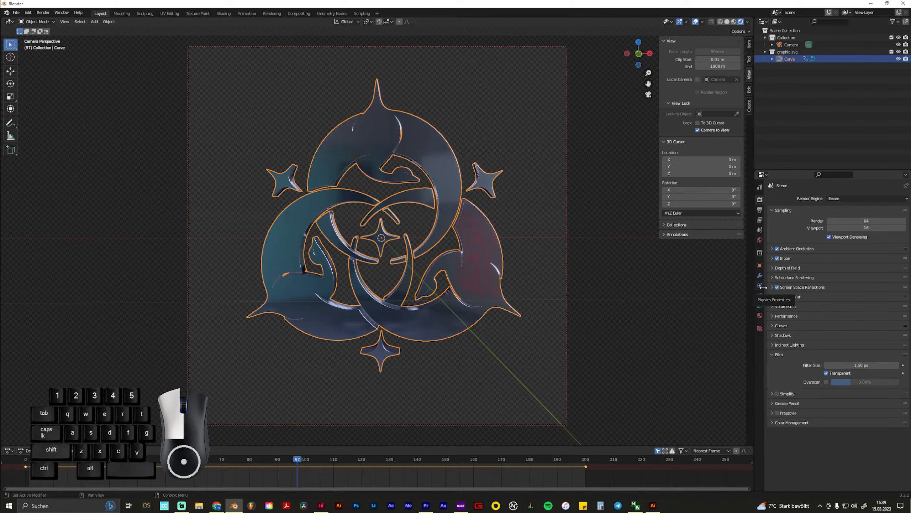
click(761, 210)
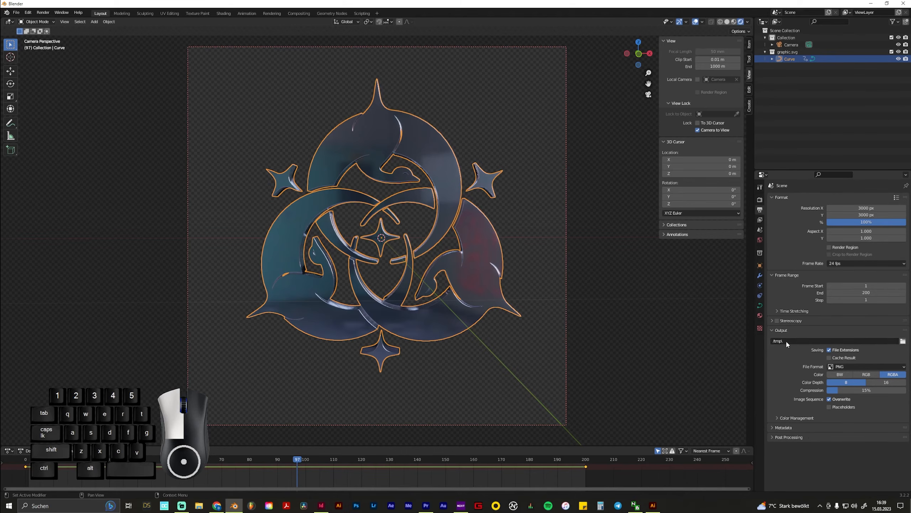
click(903, 342)
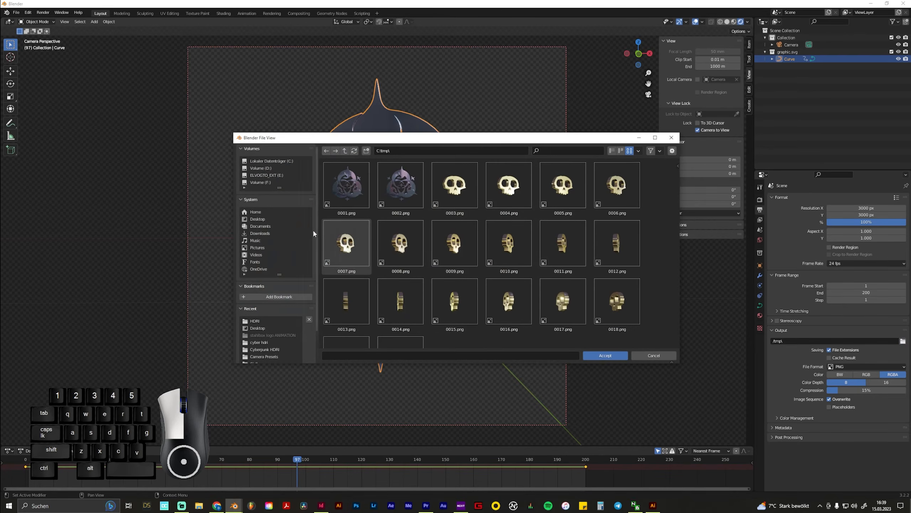
click(259, 219)
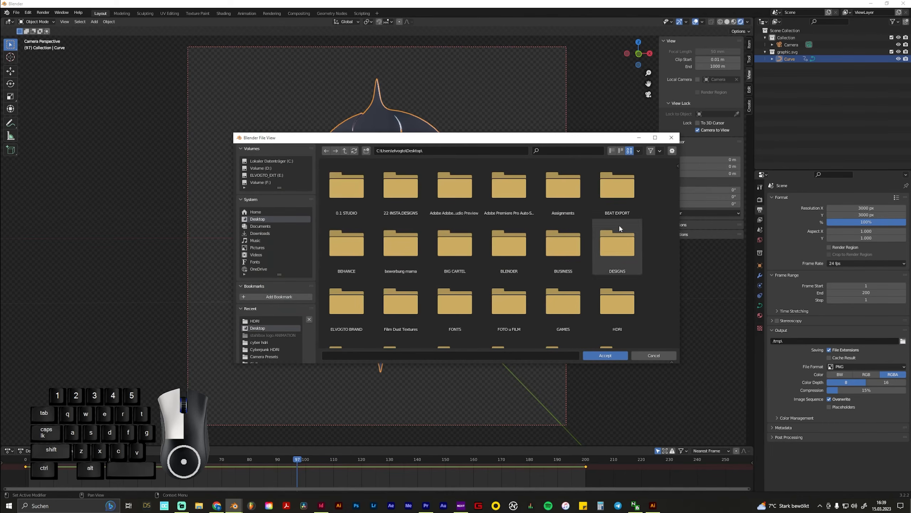
Create a new folder named "logo animation youtube" on the Desktop for the rendered frames
scroll(615, 307, down, 15)
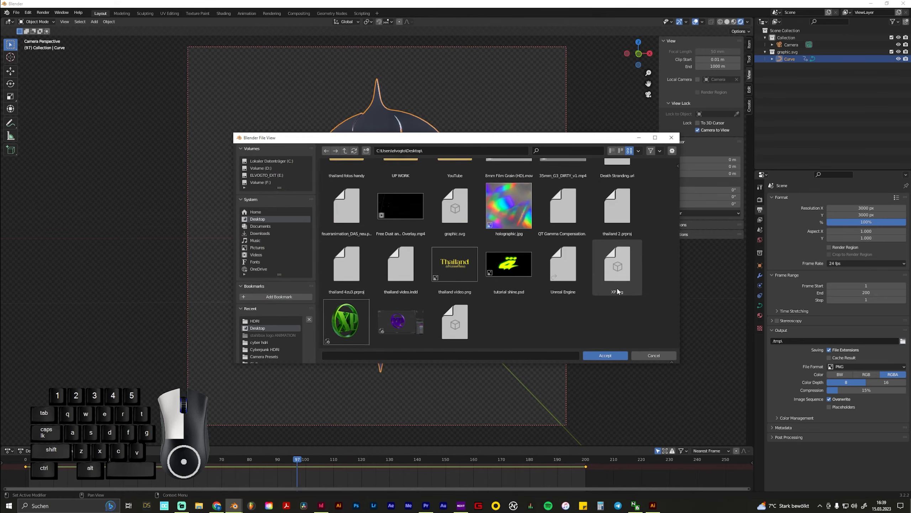
right_click(516, 327)
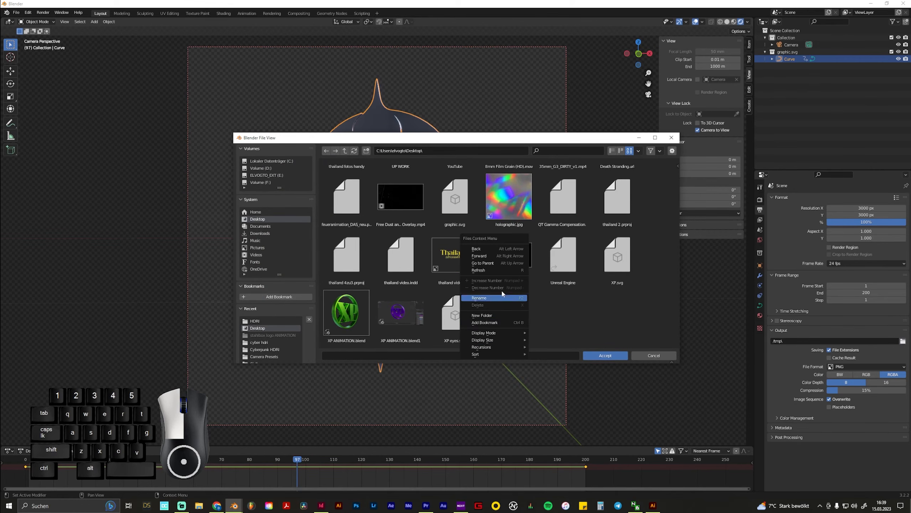
click(506, 316)
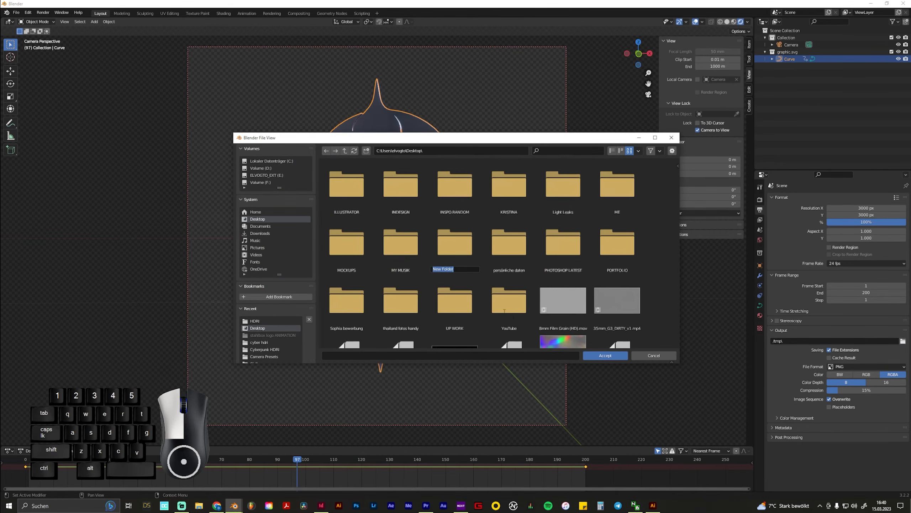
key(BackSpace)
text(logo animation <yo)
key(BackSpace)
key(BackSpace)
key(BackSpace)
key(BackSpace)
text(youtube)
key(Return)
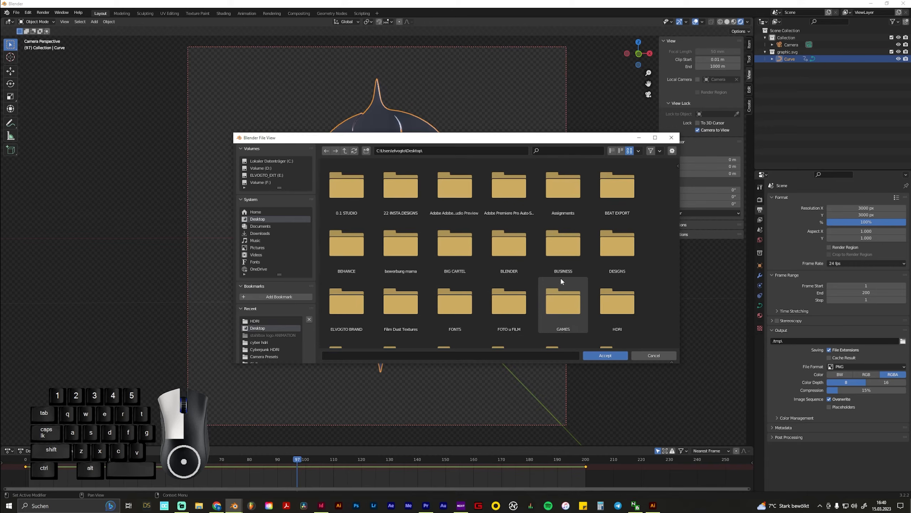
Filter the Desktop contents by "logo" and open the "logo animation youtube" folder as the output location
scroll(563, 273, up, 2)
scroll(564, 274, down, 4)
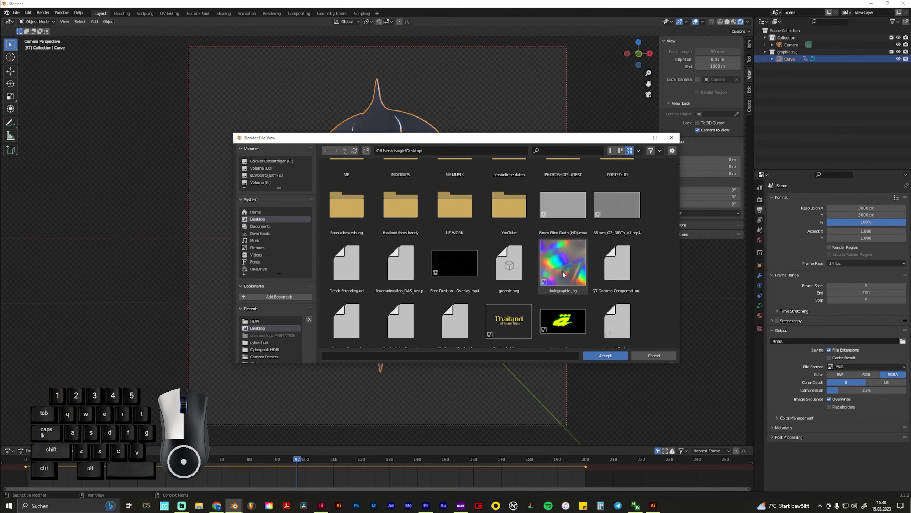
scroll(557, 269, up, 5)
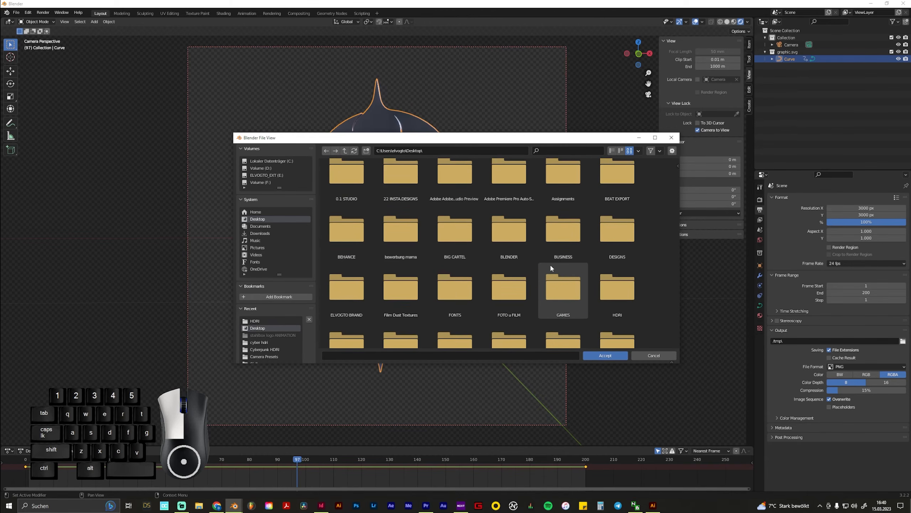
scroll(494, 239, up, 1)
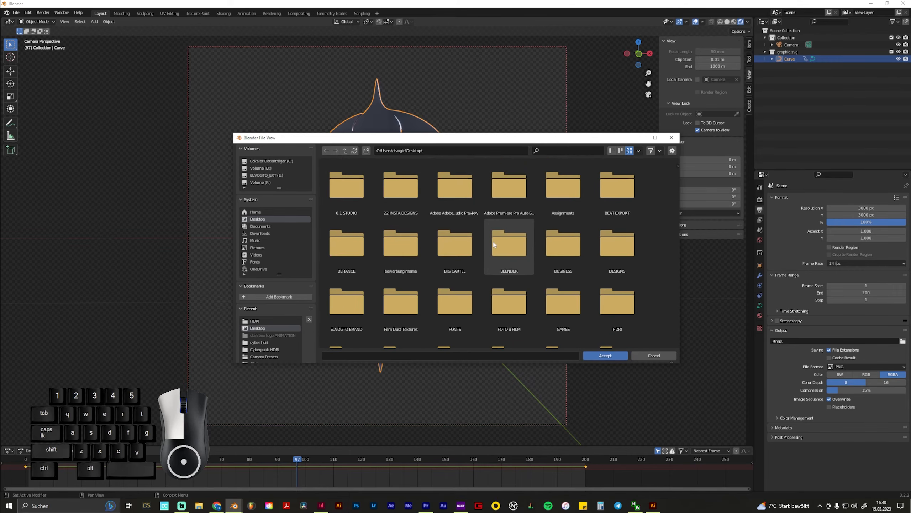
scroll(493, 242, down, 2)
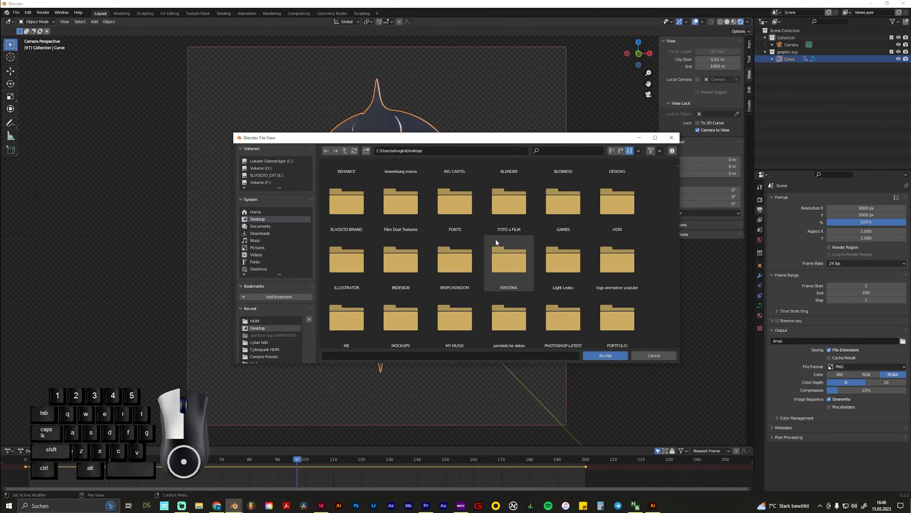
click(563, 150)
text(log)
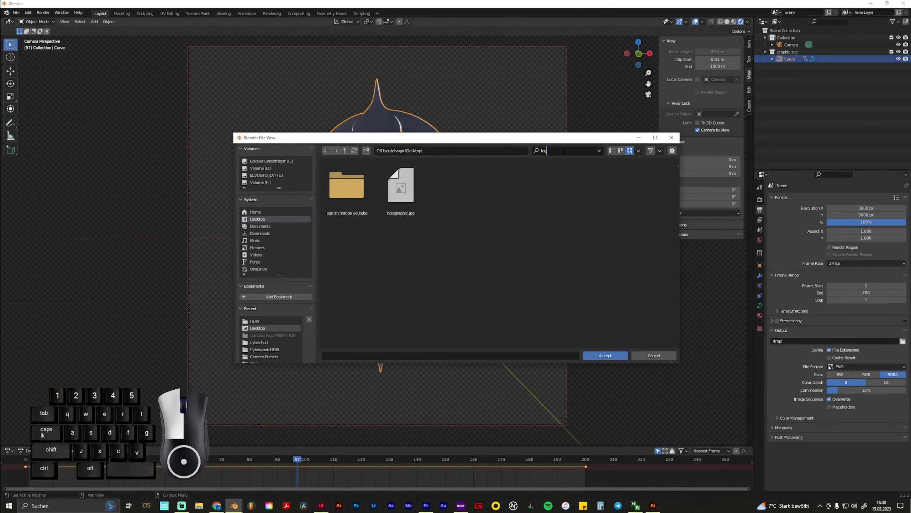
text(o)
double_click(347, 185)
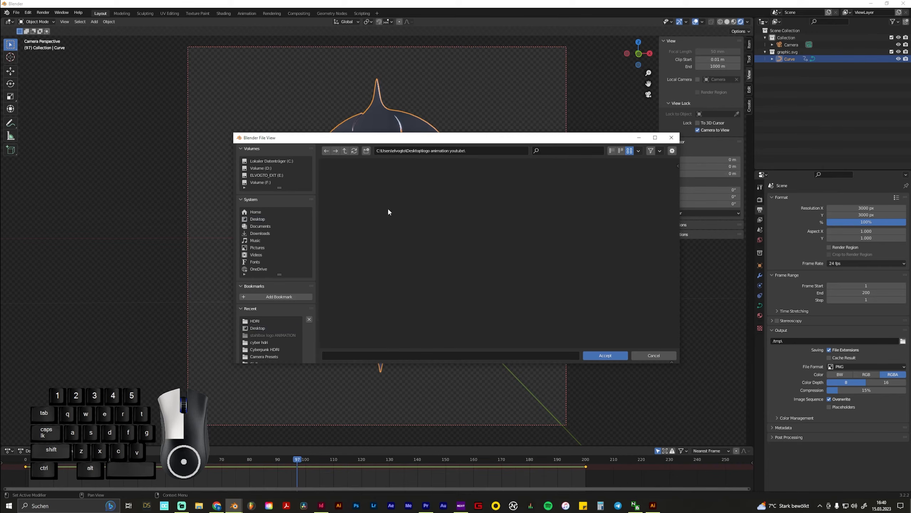
Accept the "logo animation youtube" folder as the output path and render the animation
click(605, 356)
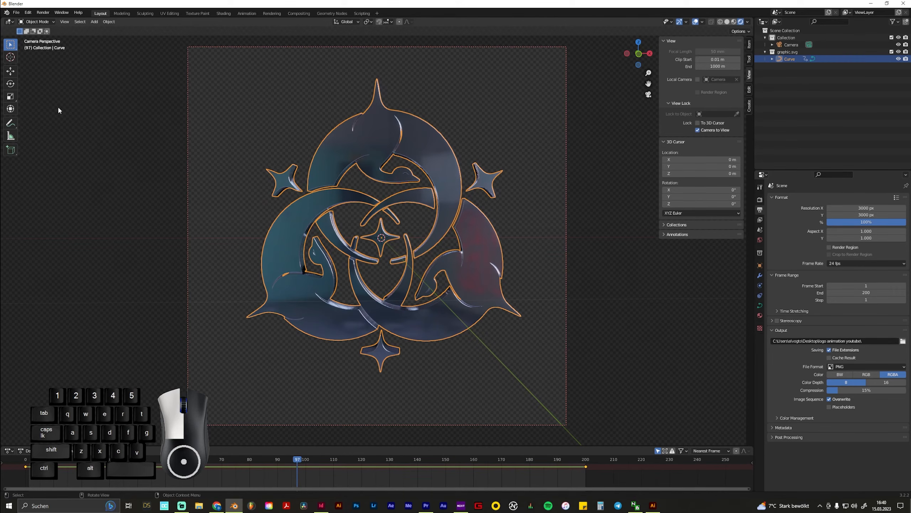
click(46, 13)
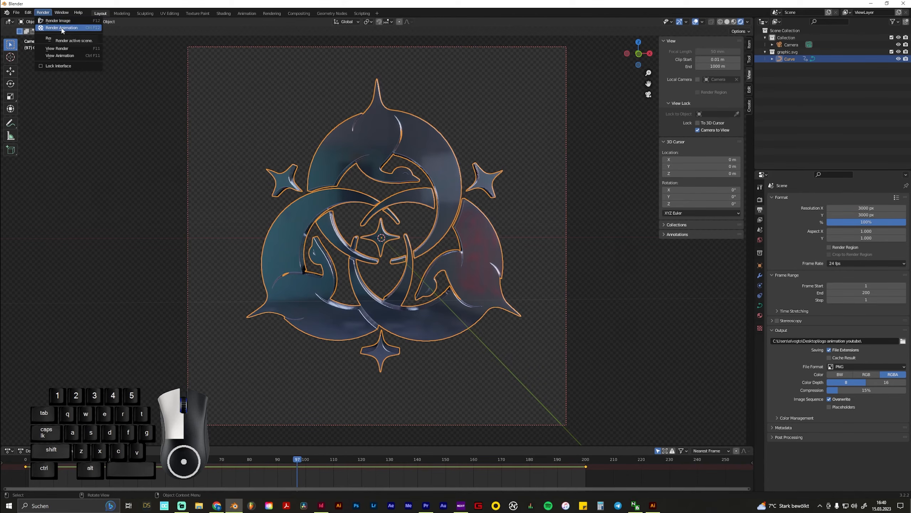
click(62, 28)
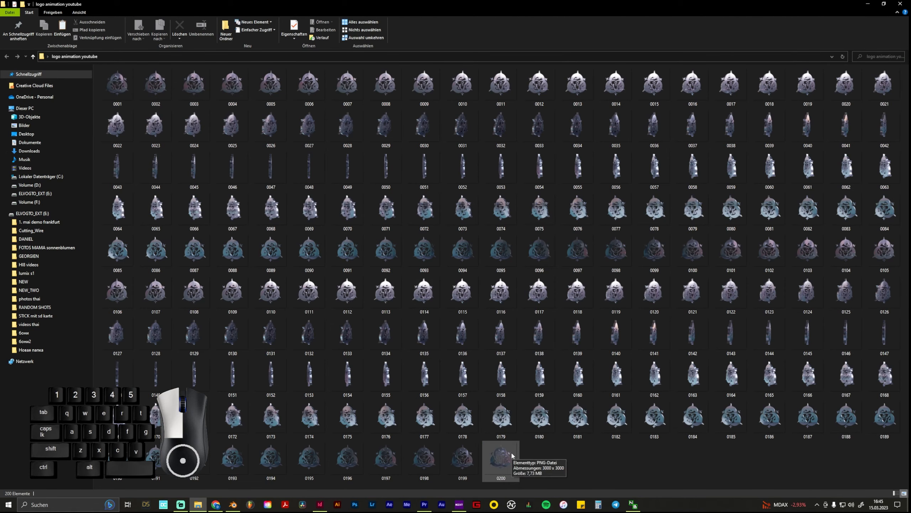
Switch to Premiere Pro and create a new project named "logo animation" on the Desktop
click(423, 505)
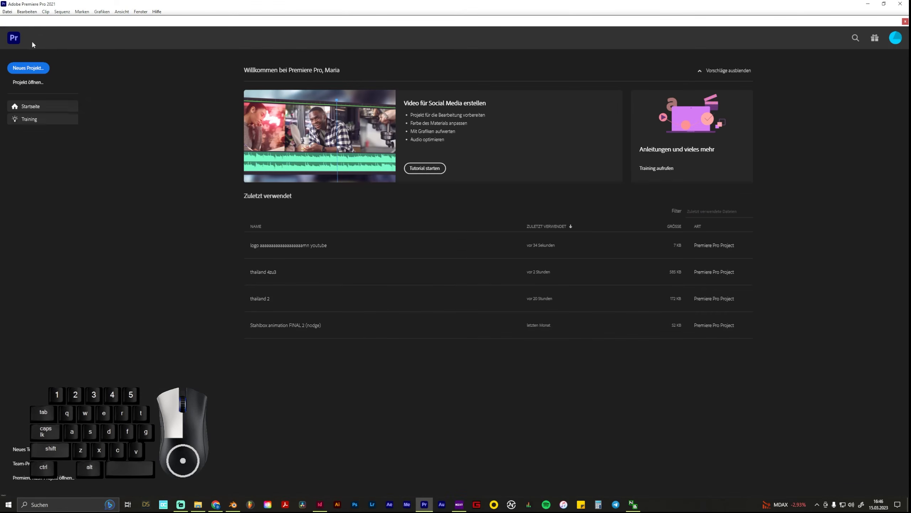
click(7, 12)
mouse_move(20, 21)
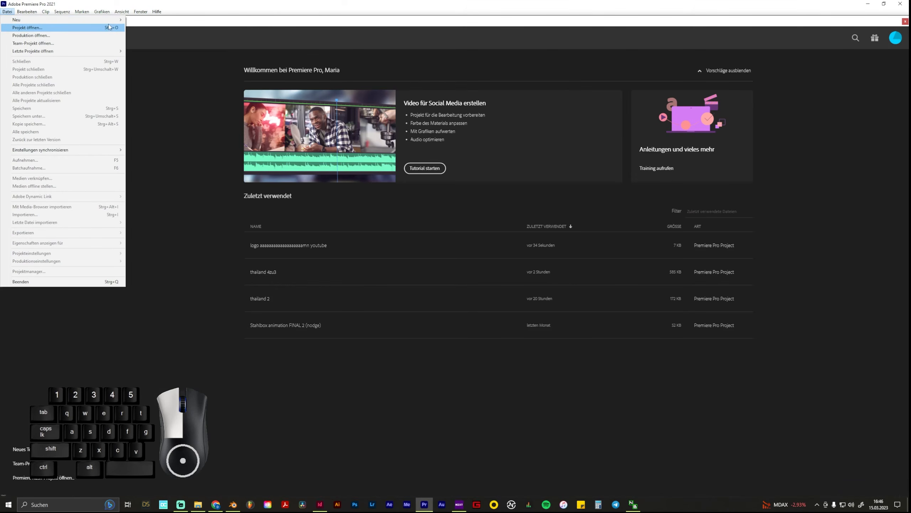
click(140, 20)
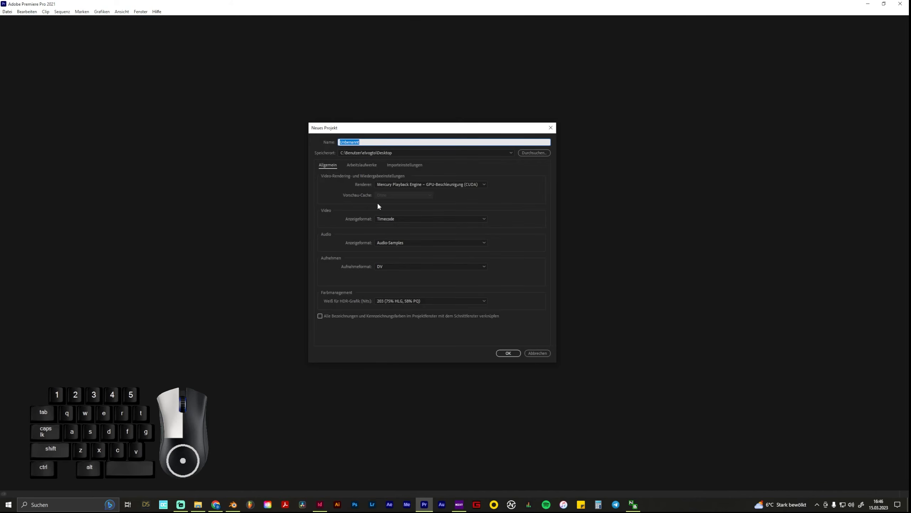
text(logo animation)
click(502, 353)
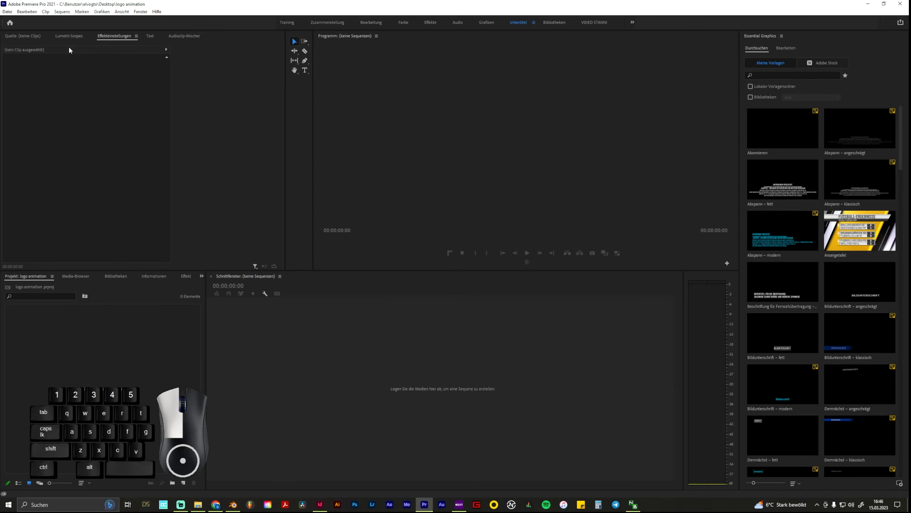
Start a new sequence and set its frame size to 3000 by 3000 pixels
click(9, 12)
mouse_move(15, 19)
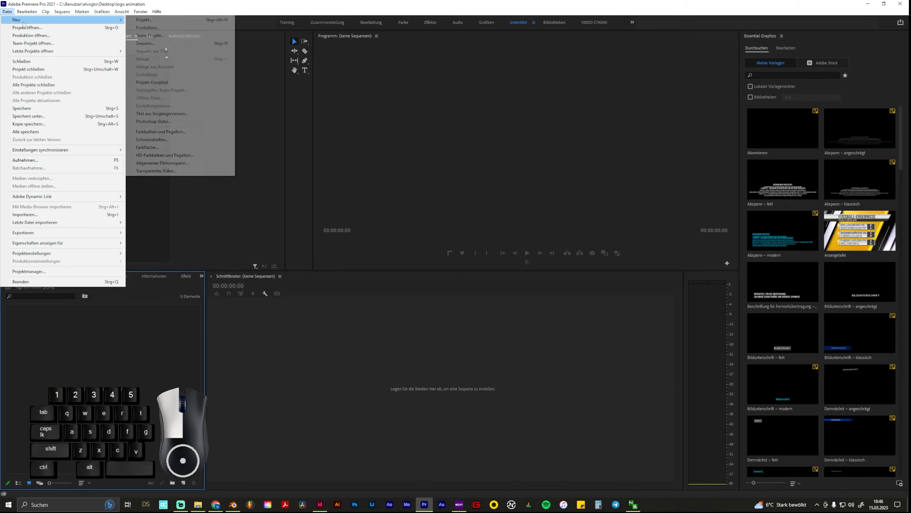
click(169, 43)
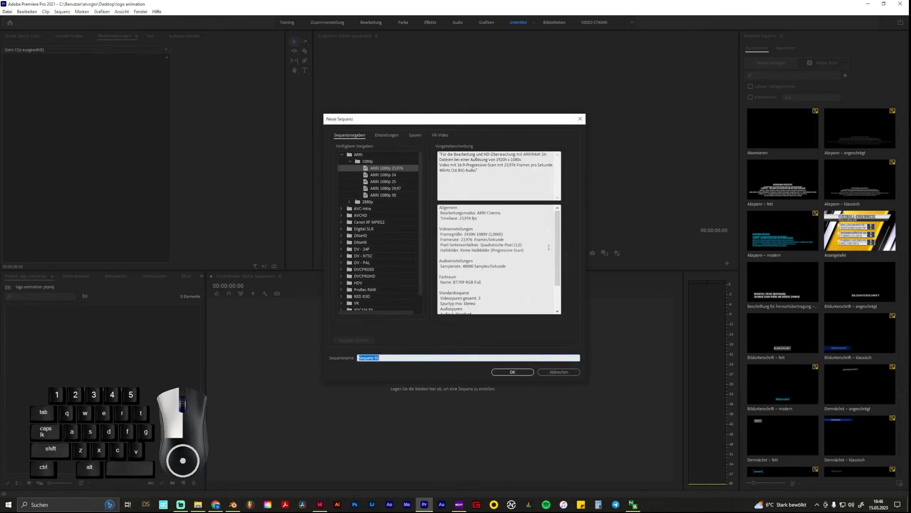
click(387, 135)
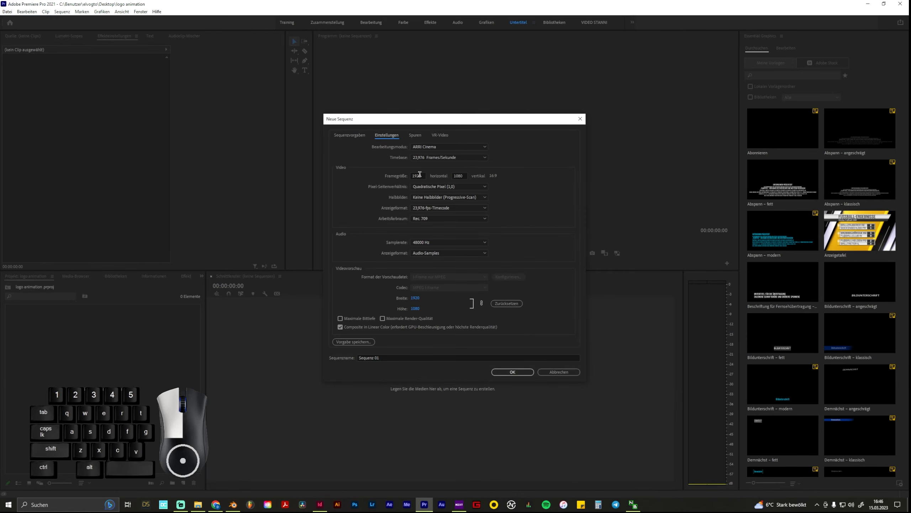
drag(424, 176, 392, 177)
text(3000)
key(Tab)
text(300)
click(530, 208)
Create the sequence under the name "logo animation" and enlarge the program preview area
click(393, 356)
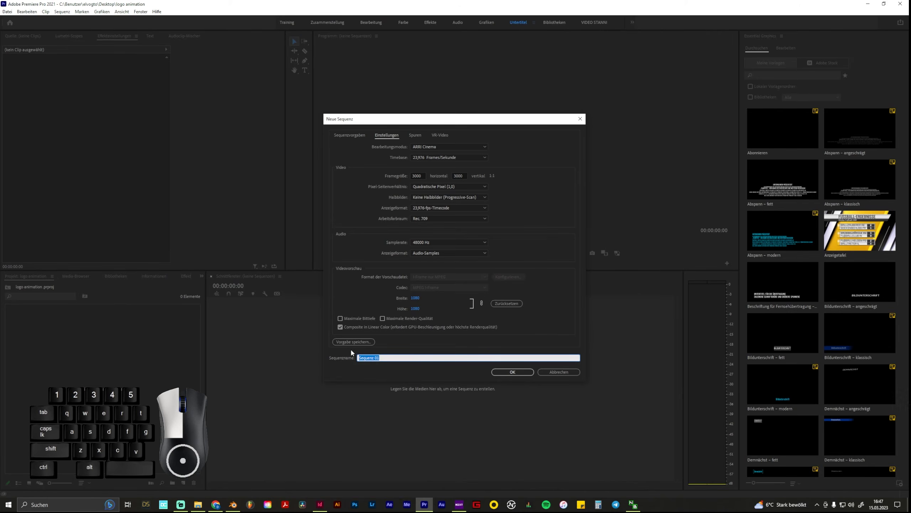
text(logo animation)
key(Return)
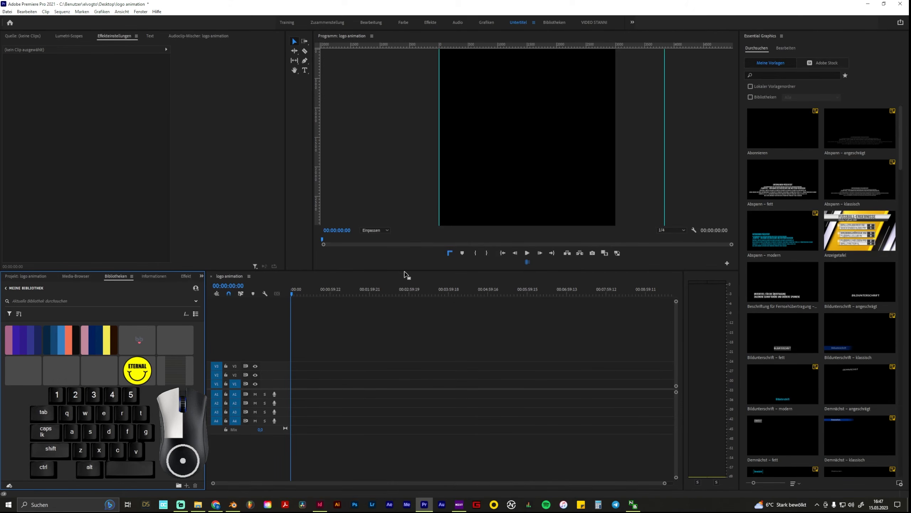
drag(399, 270, 409, 369)
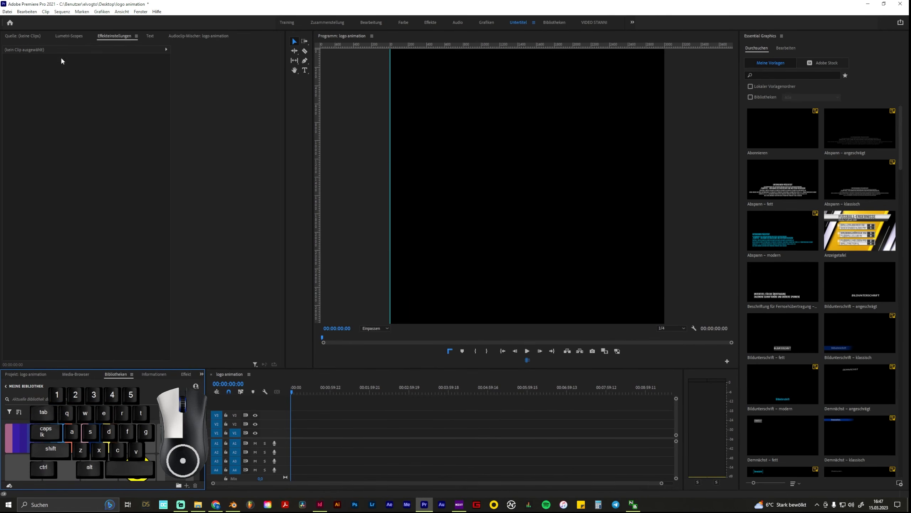
Start a media import and open the "logo animation youtube" folder on the Desktop
click(6, 13)
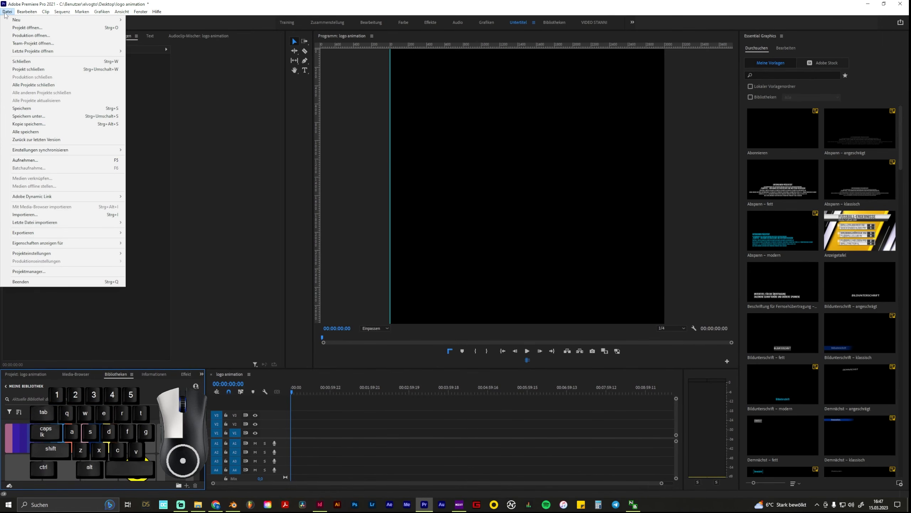
click(106, 218)
scroll(252, 149, down, 3)
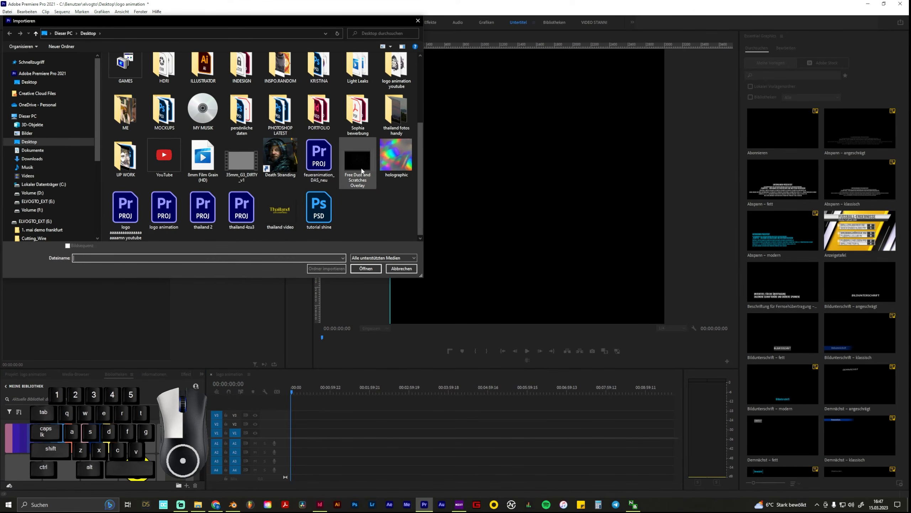
scroll(379, 162, up, 3)
scroll(379, 163, down, 3)
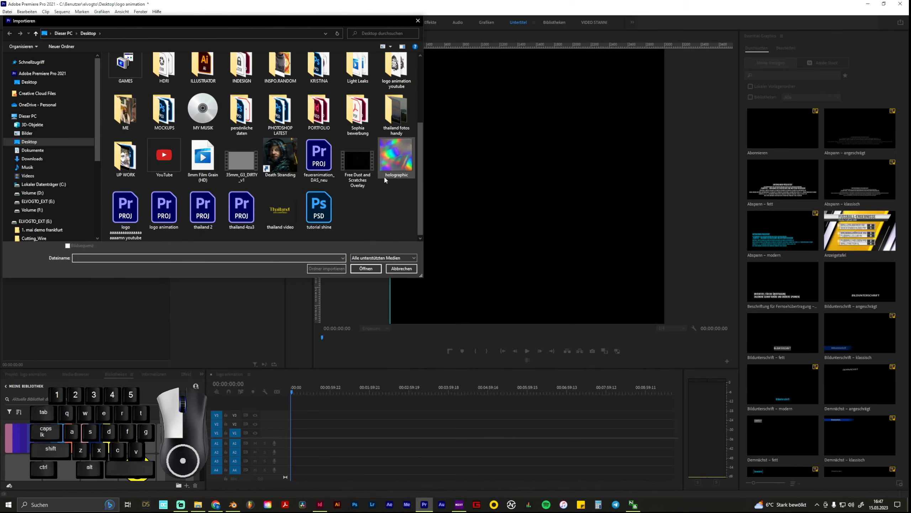
click(400, 80)
double_click(401, 82)
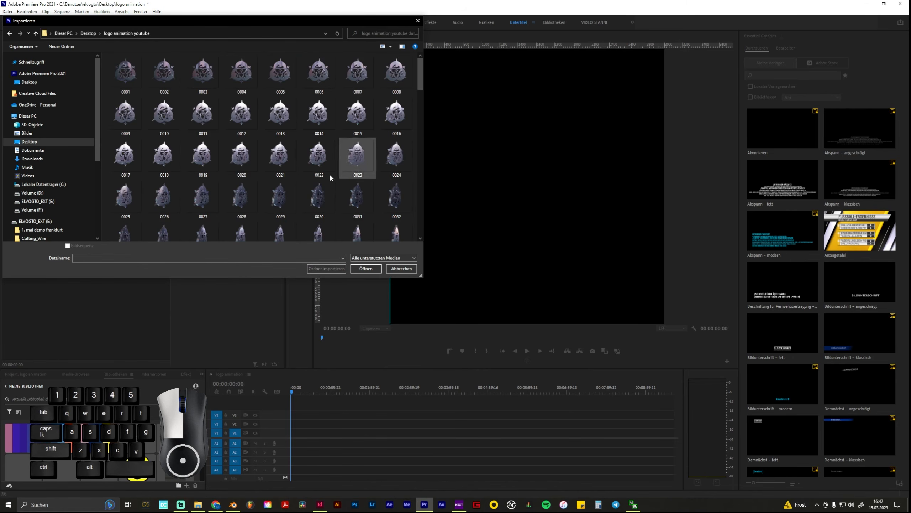
Import the rendered PNG frames as an image sequence starting from frame 0001
click(126, 88)
click(68, 246)
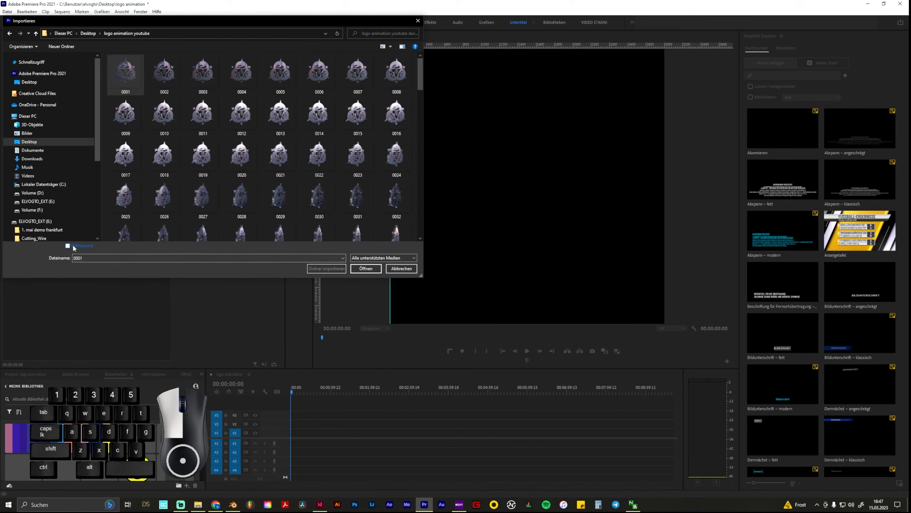
click(78, 248)
click(366, 268)
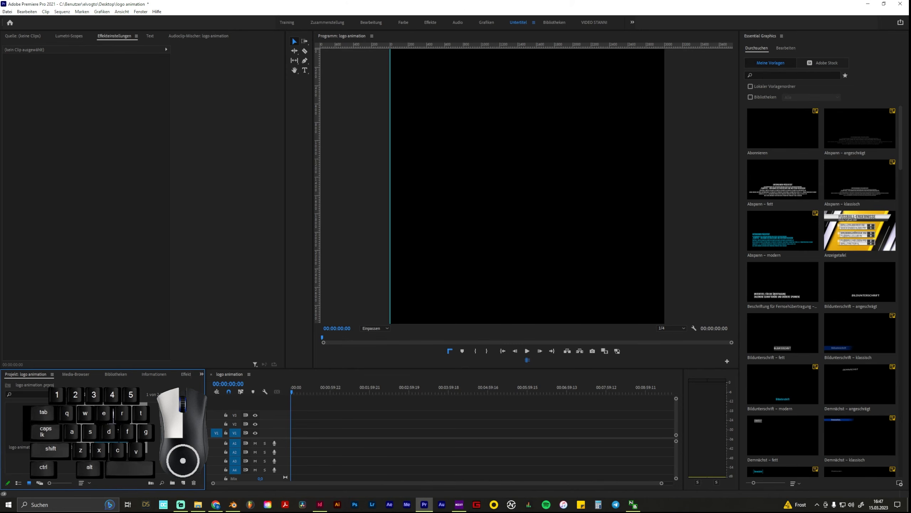
Place the imported image sequence at the start of track V2, keep the existing sequence settings, and play it back
drag(115, 424, 292, 426)
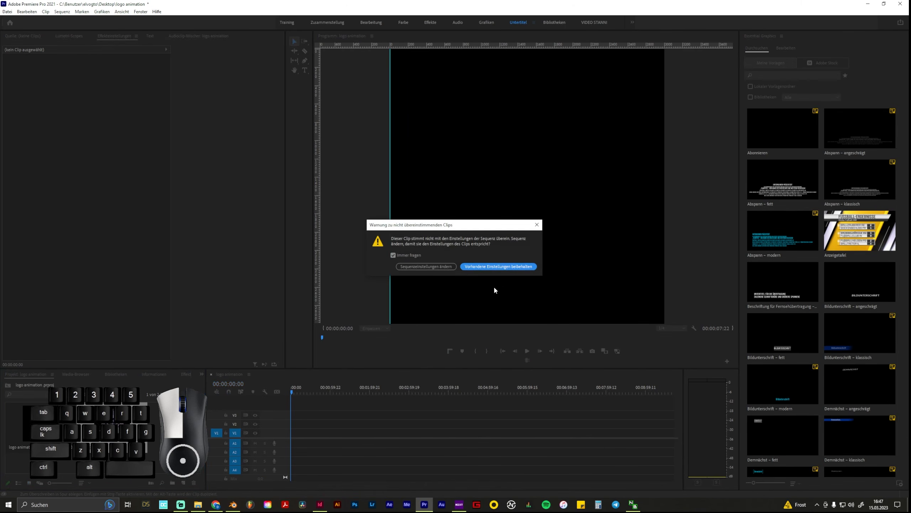
click(500, 267)
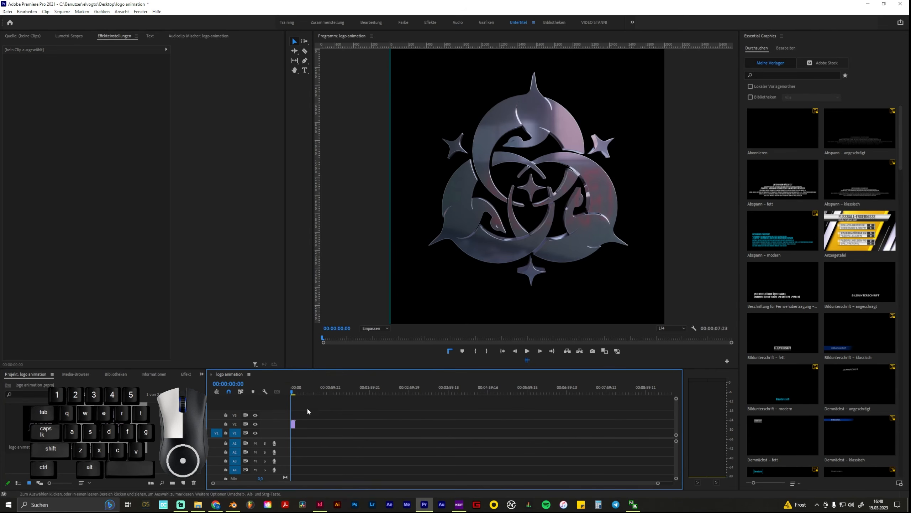
drag(292, 390, 291, 391)
key(space)
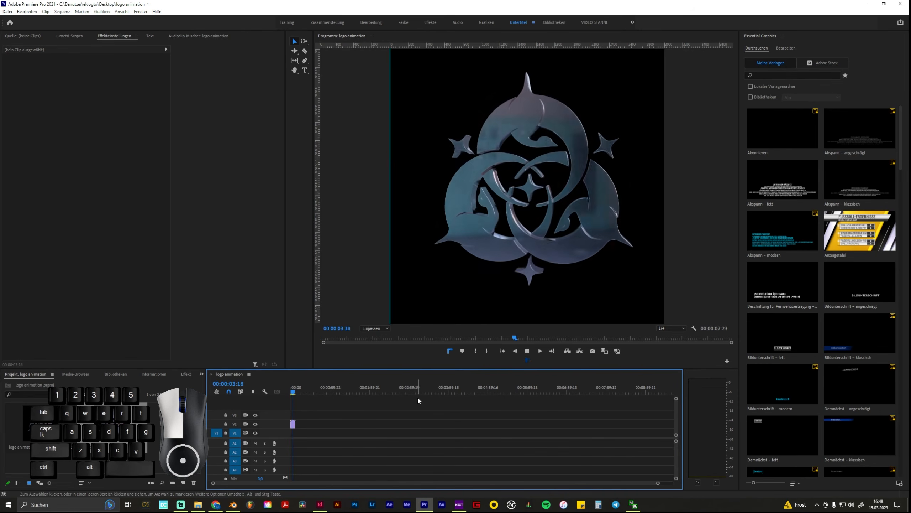
key(space)
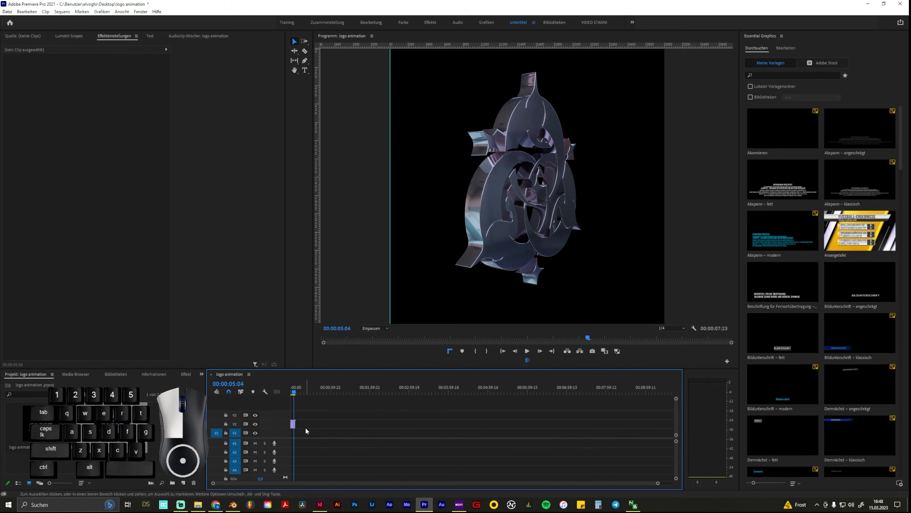
Add two copies of the logo clip on track V2, placed end to end after the original
alt+scroll(288, 424, up, 4)
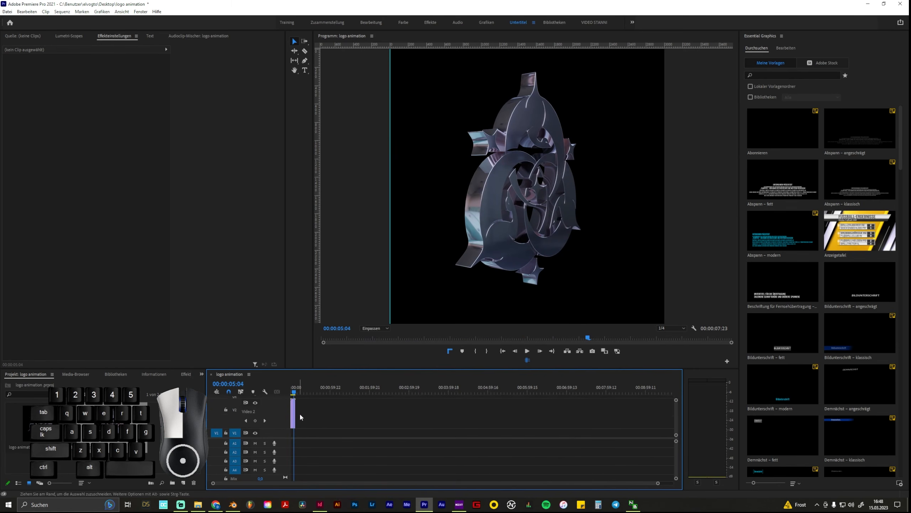
mouse_move(299, 413)
alt+mouse_down()
mouse_move(307, 415)
mouse_move(298, 412)
alt+mouse_up()
key(space)
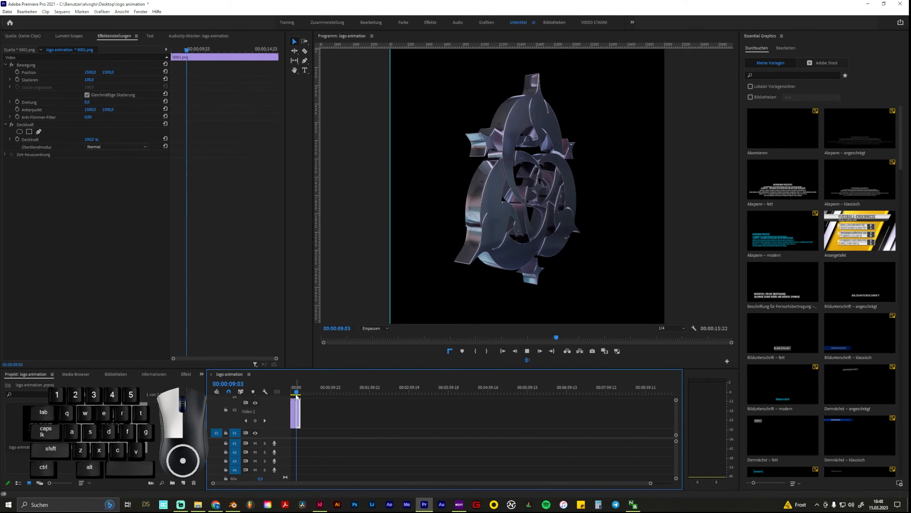
drag(297, 392, 294, 392)
drag(297, 413, 307, 411)
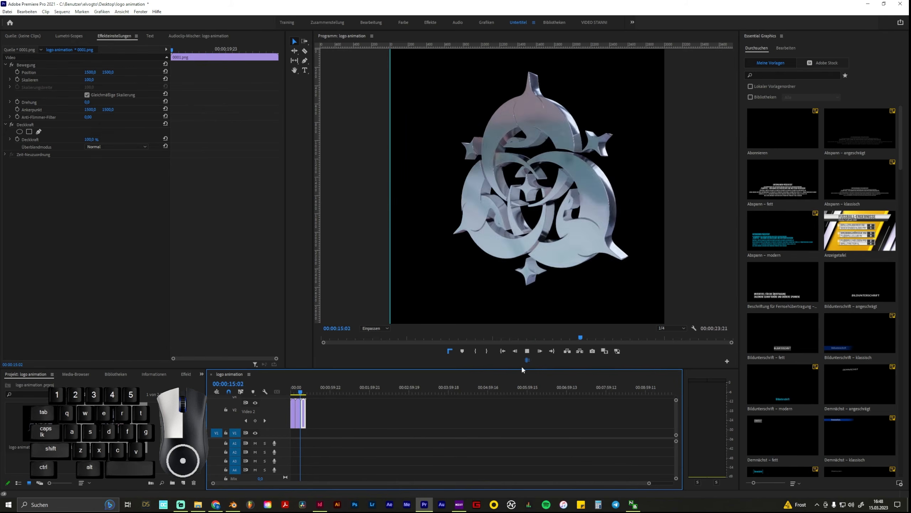
Play back the transition between the repeated clips and return the playhead to the sequence start
key(space)
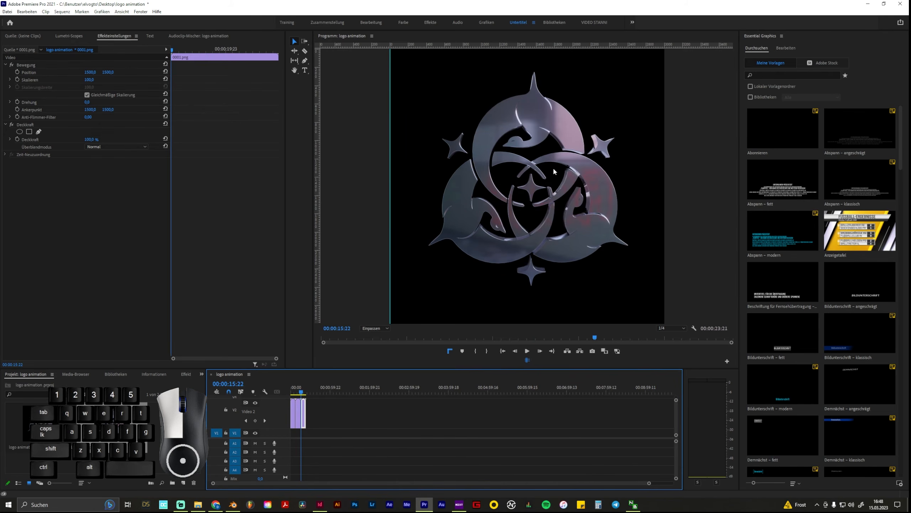
key(space)
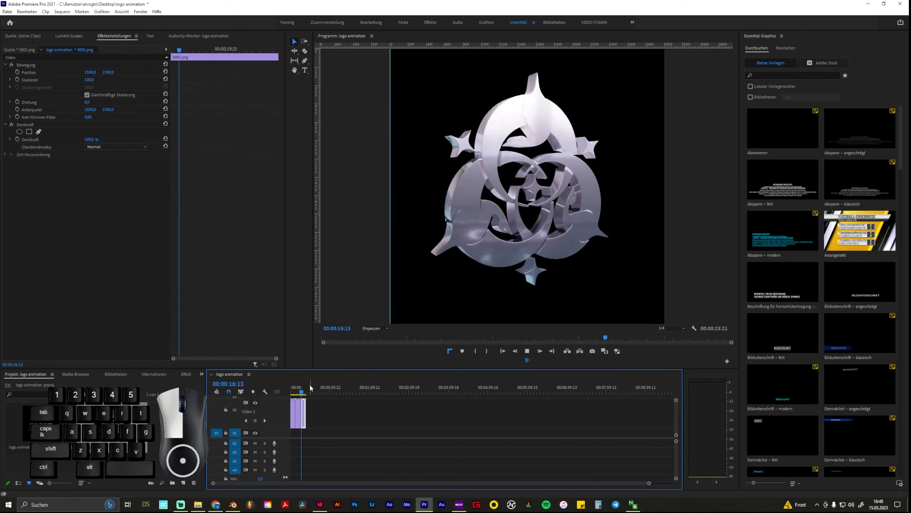
drag(303, 391, 283, 395)
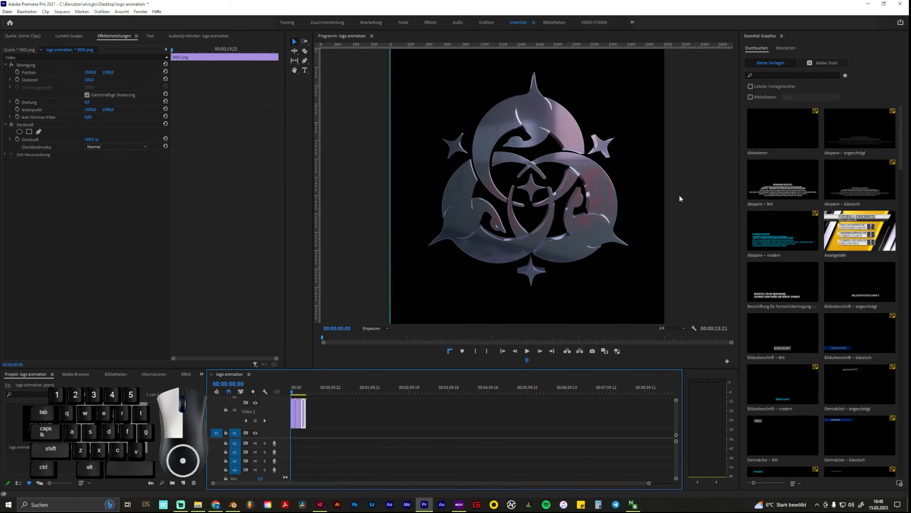
Switch to File Explorer to view rendered frame 0072, close it, and play the sequence in Premiere Pro
click(198, 504)
click(419, 213)
double_click(419, 213)
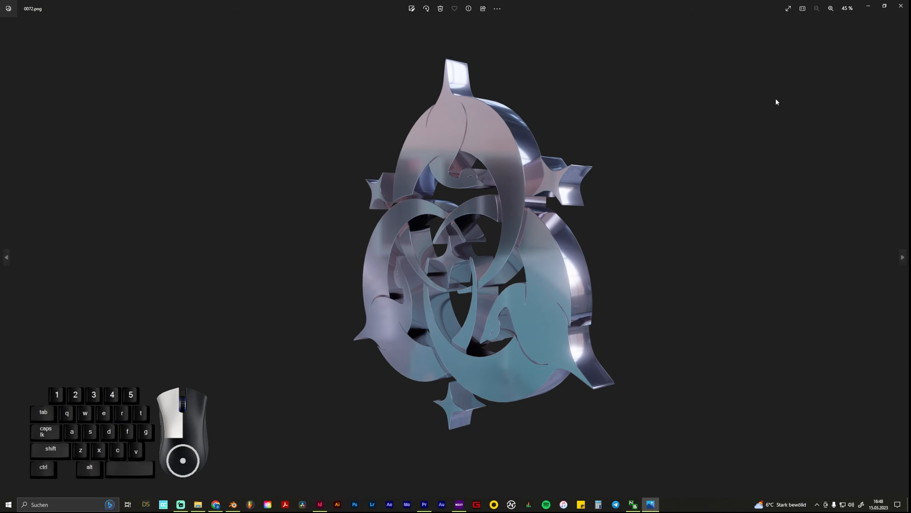
click(910, 2)
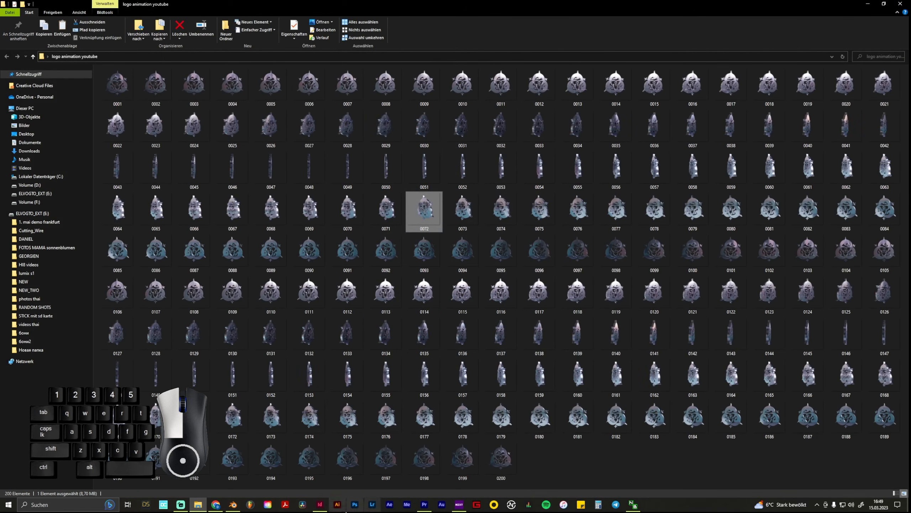
click(424, 505)
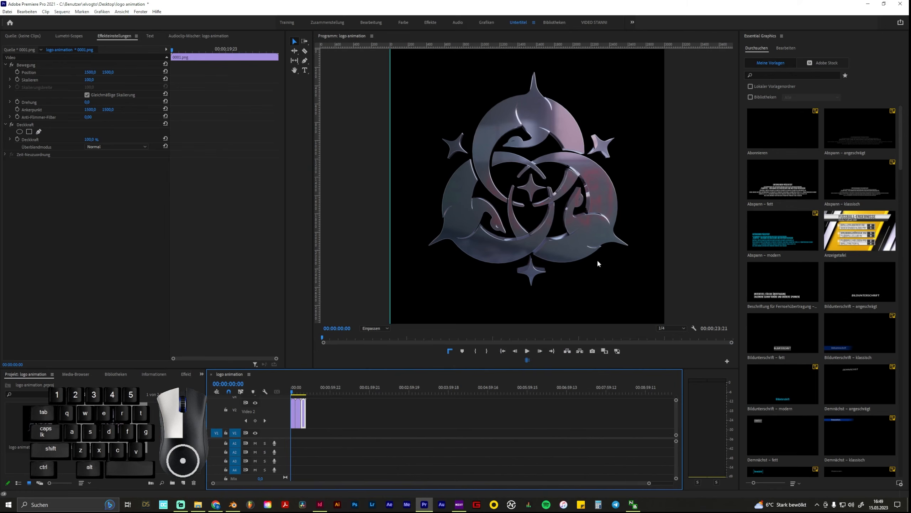
key(space)
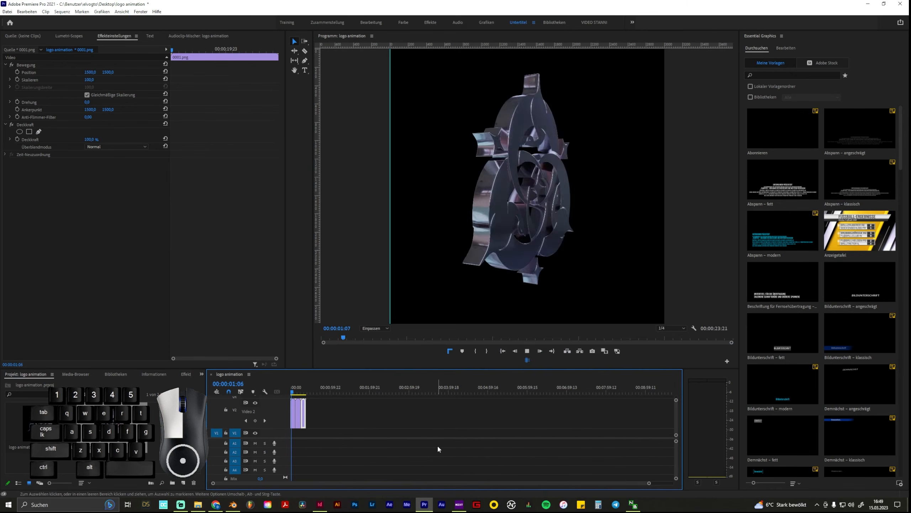